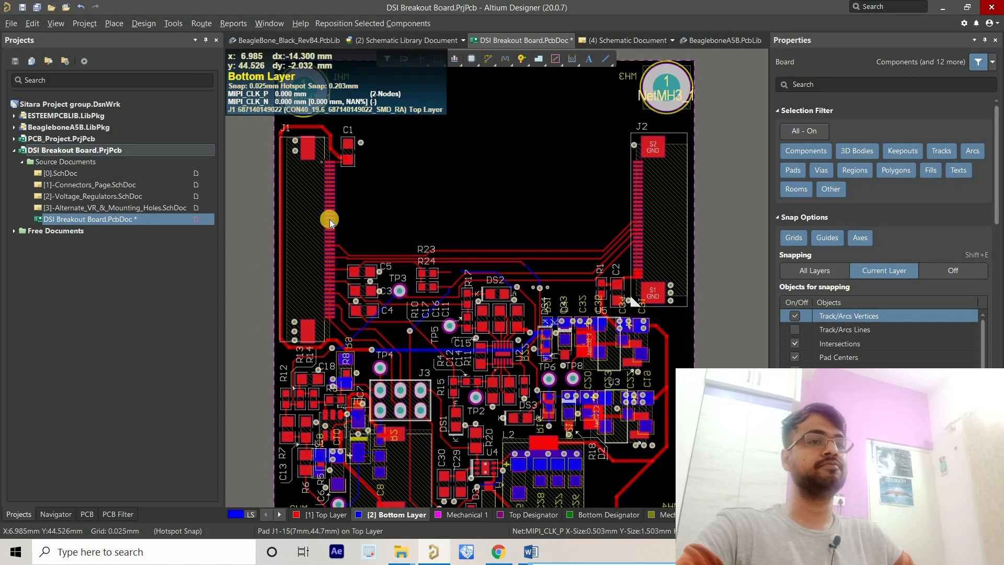
pyautogui.keyDown('ctrl'); pyautogui.scroll(4, 329, 218); pyautogui.keyUp('ctrl')
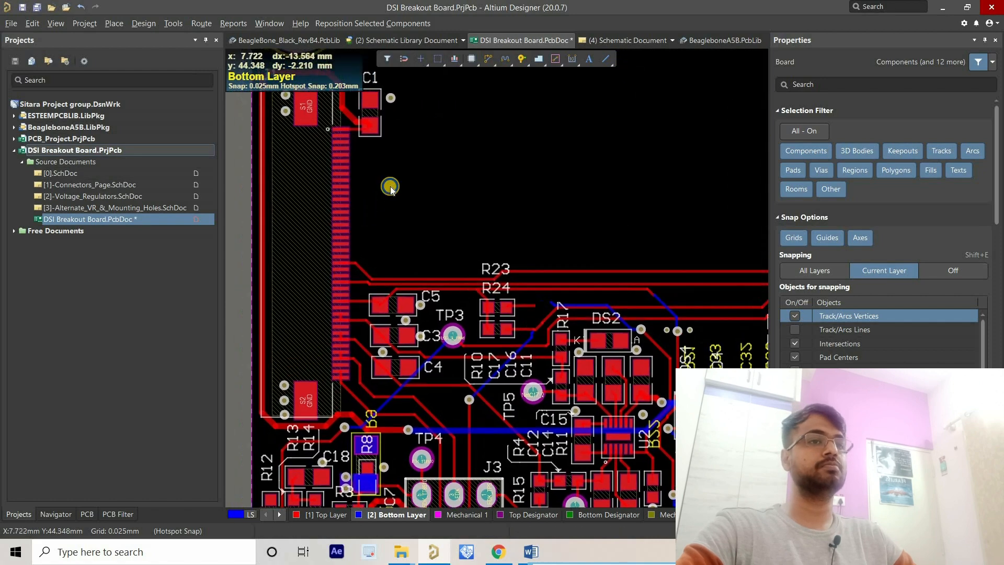
pyautogui.keyDown('ctrl'); pyautogui.scroll(5, 326, 248); pyautogui.keyUp('ctrl')
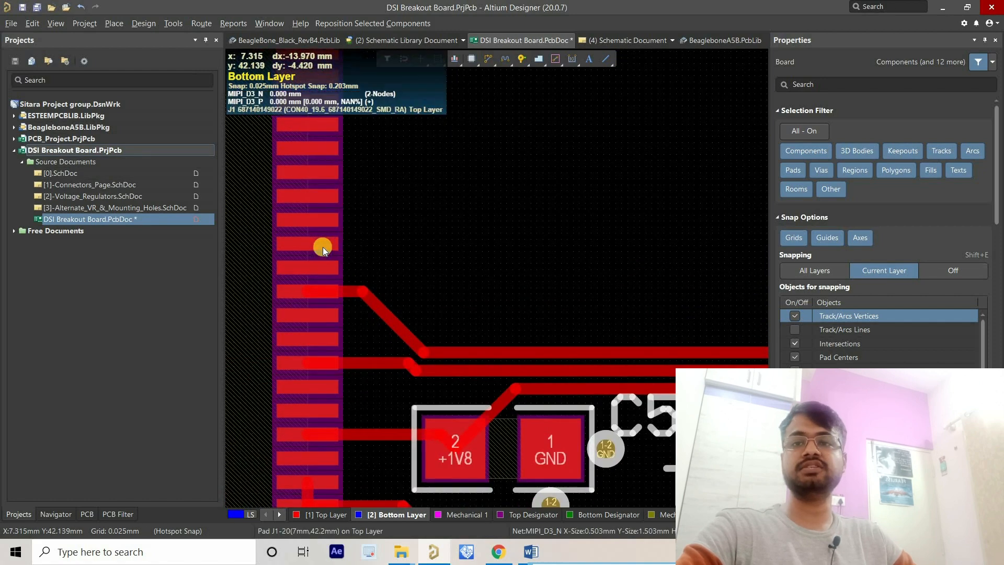
pyautogui.rightClick(490, 61)
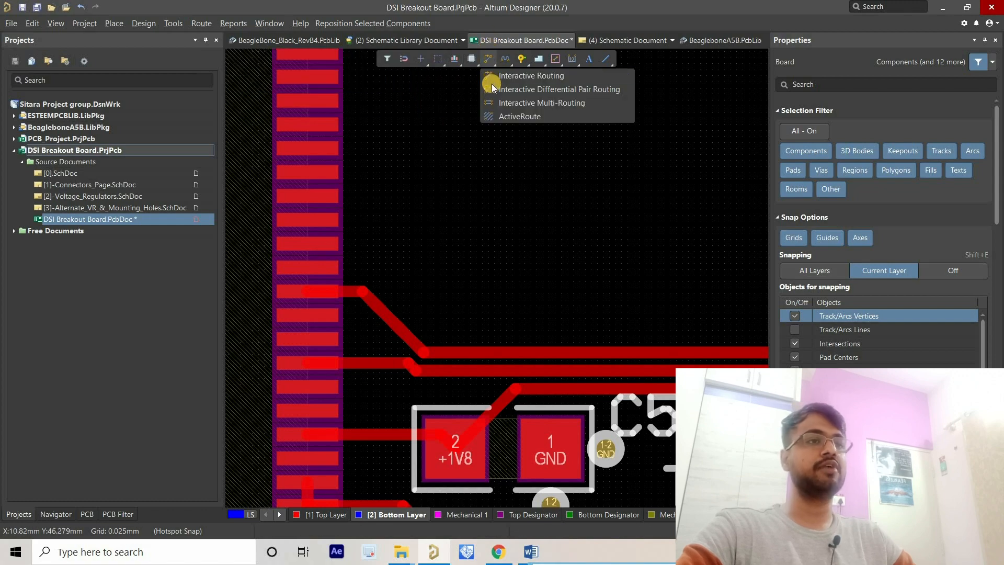
pyautogui.click(493, 89)
pyautogui.keyDown('ctrl'); pyautogui.scroll(4, 295, 264); pyautogui.keyUp('ctrl')
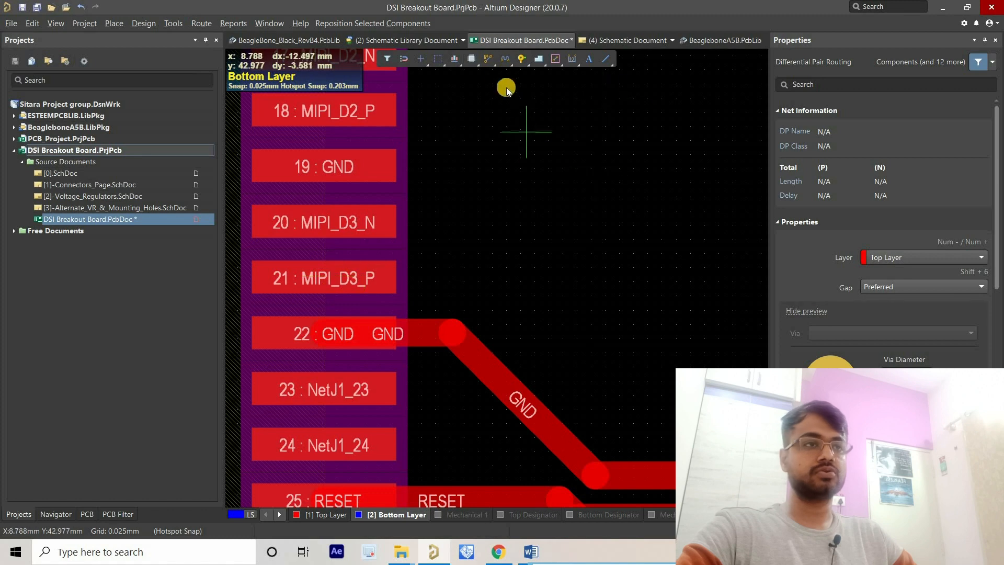
pyautogui.press('Escape')
# Step: Route the MIPI_D3 differential pair on the Top Layer from J1 pads 20 and 21, ending after a diagonal bend short of J2, about 36 mm long
pyautogui.rightClick(487, 59)
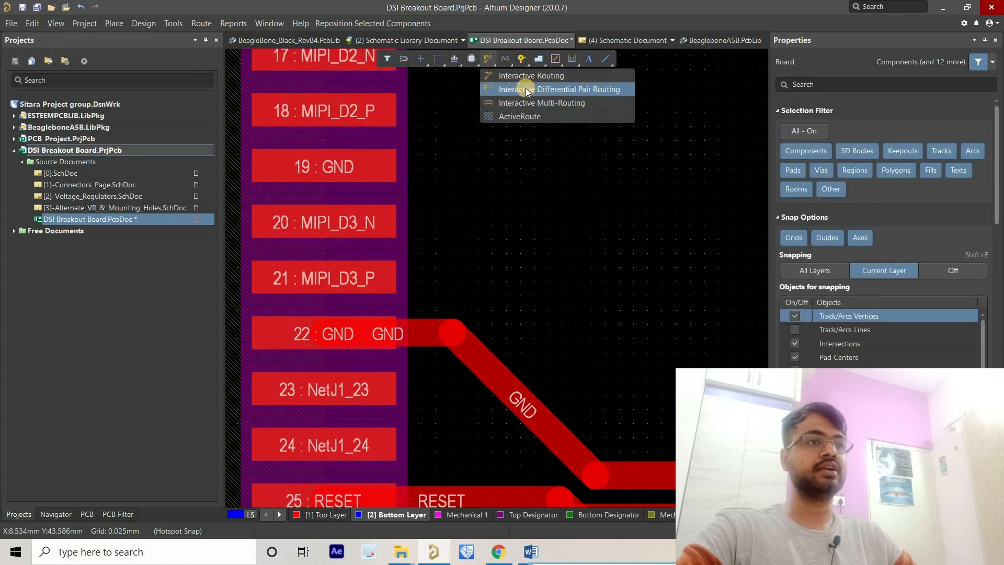
pyautogui.click(564, 90)
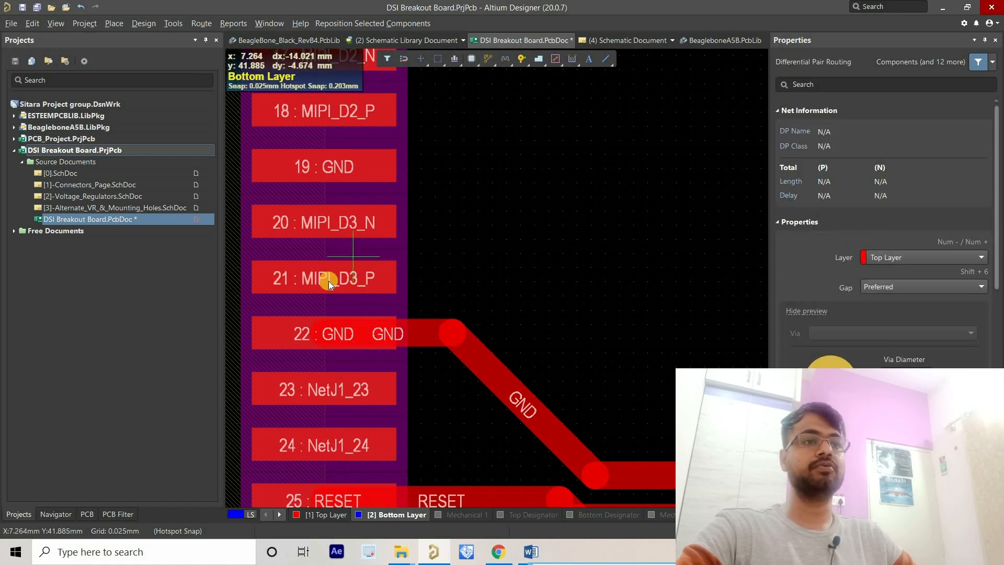
pyautogui.keyDown('ctrl'); pyautogui.scroll(-1, 325, 278); pyautogui.keyUp('ctrl')
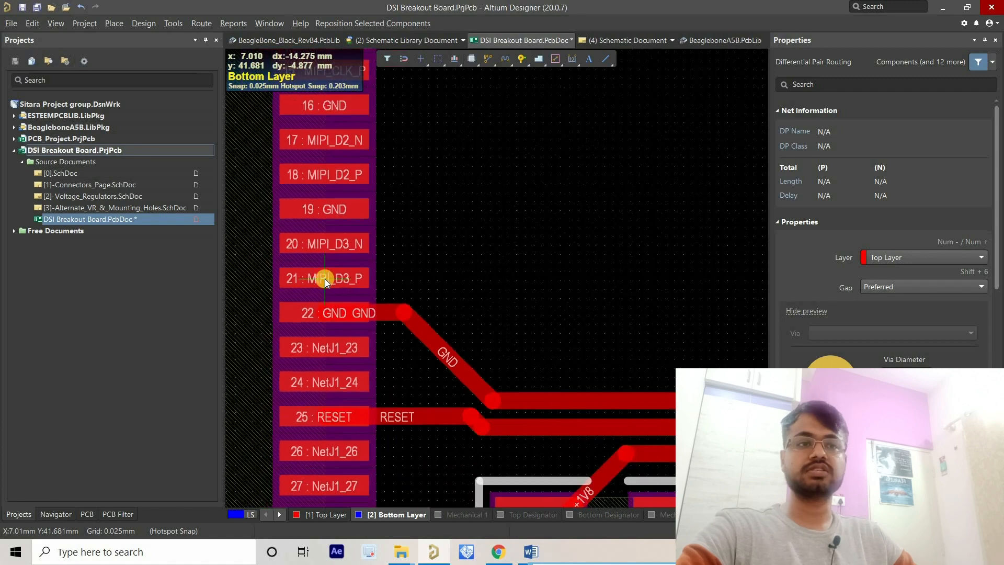
pyautogui.keyDown('ctrl'); pyautogui.scroll(1, 325, 278); pyautogui.keyUp('ctrl')
pyautogui.keyDown('ctrl'); pyautogui.scroll(-3, 325, 279); pyautogui.keyUp('ctrl')
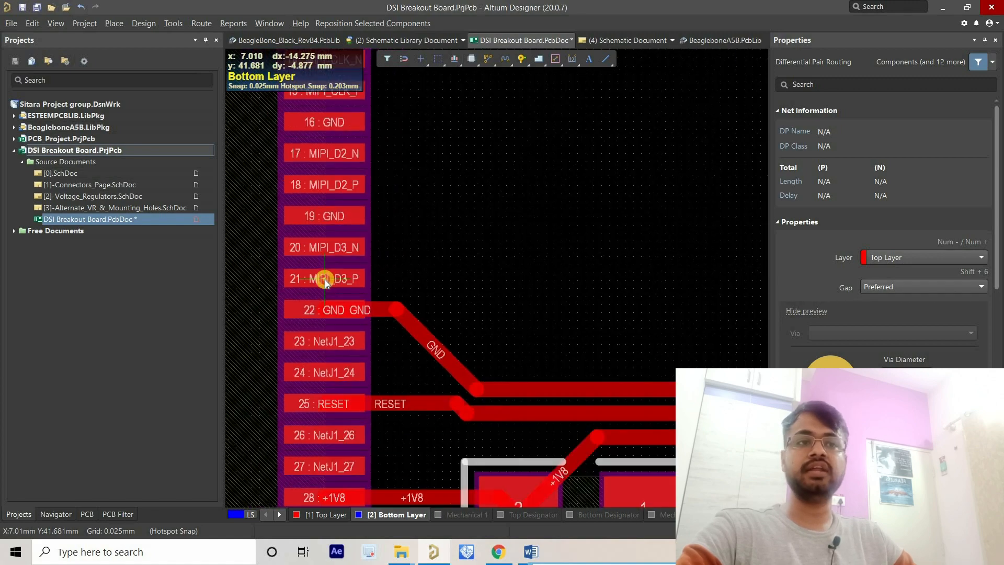
pyautogui.click(324, 280)
pyautogui.keyDown('ctrl'); pyautogui.scroll(-1, 469, 284); pyautogui.keyUp('ctrl')
pyautogui.keyDown('ctrl'); pyautogui.scroll(-5, 467, 285); pyautogui.keyUp('ctrl')
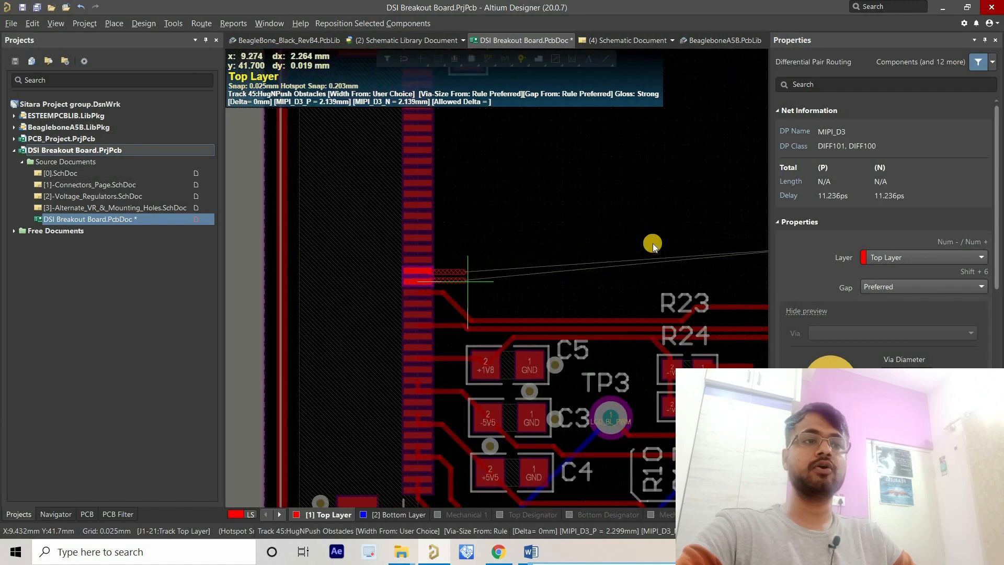
pyautogui.moveTo(564, 274); pyautogui.dragTo(326, 302, button='right')
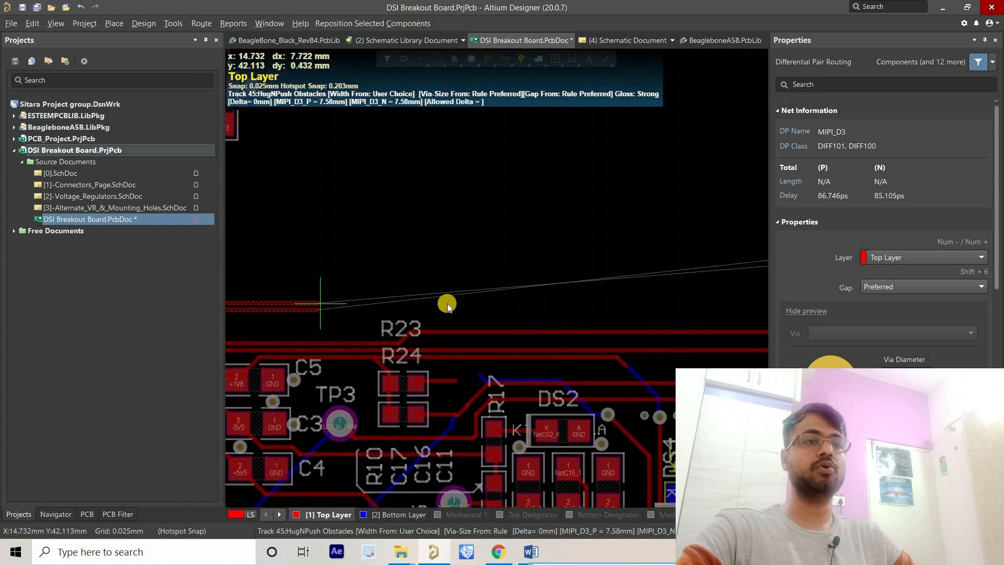
pyautogui.moveTo(538, 281); pyautogui.dragTo(401, 298, button='right')
pyautogui.keyDown('ctrl'); pyautogui.scroll(3, 568, 274); pyautogui.keyUp('ctrl')
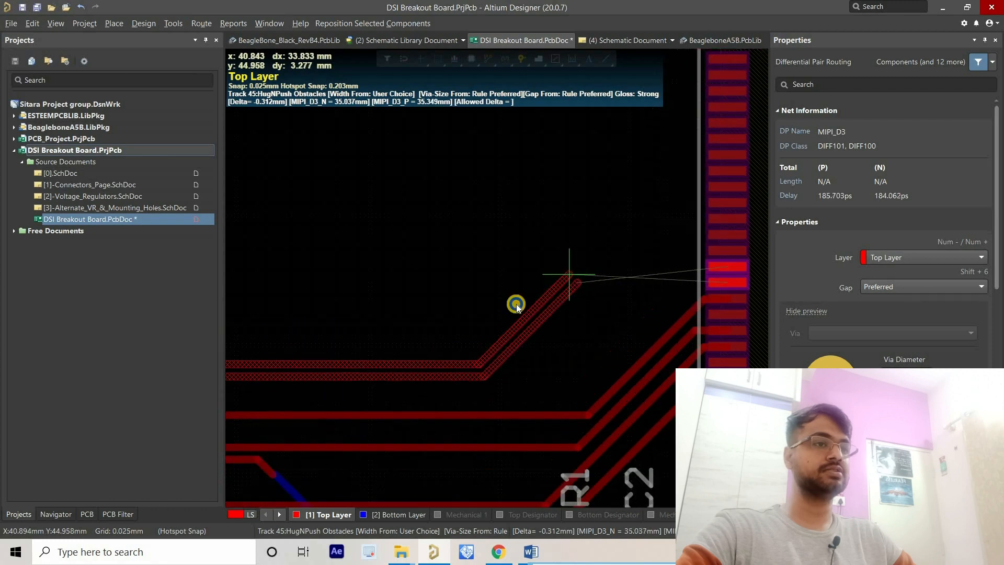
pyautogui.keyDown('ctrl'); pyautogui.scroll(-2, 575, 275); pyautogui.keyUp('ctrl')
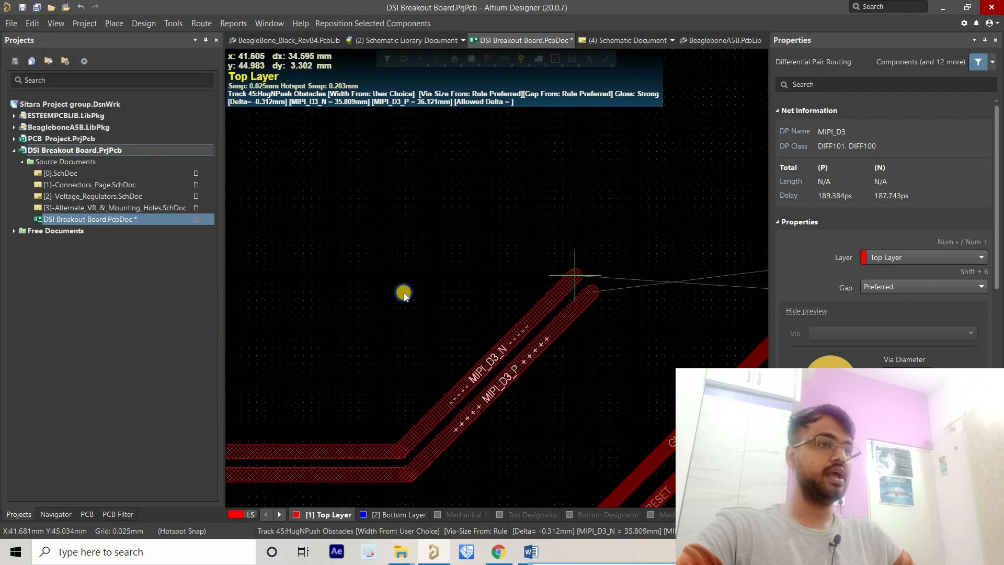
pyautogui.keyDown('ctrl'); pyautogui.scroll(4, 415, 280); pyautogui.keyUp('ctrl')
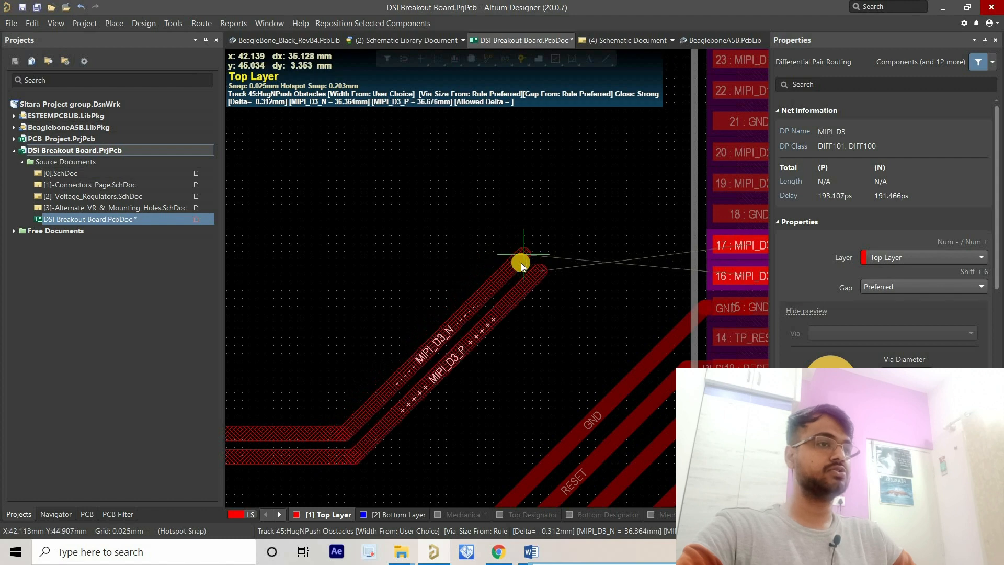
pyautogui.click(520, 262)
pyautogui.press('Escape')
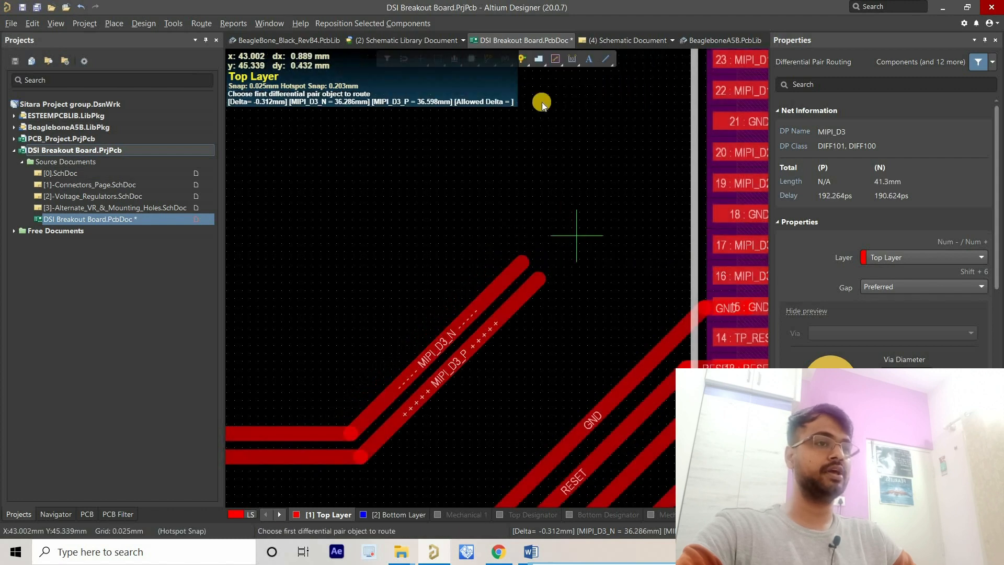
pyautogui.press('Escape')
# Step: Route a single Top Layer track from the open end of MIPI_D3_N to pad 16 of connector J2
pyautogui.click(492, 68)
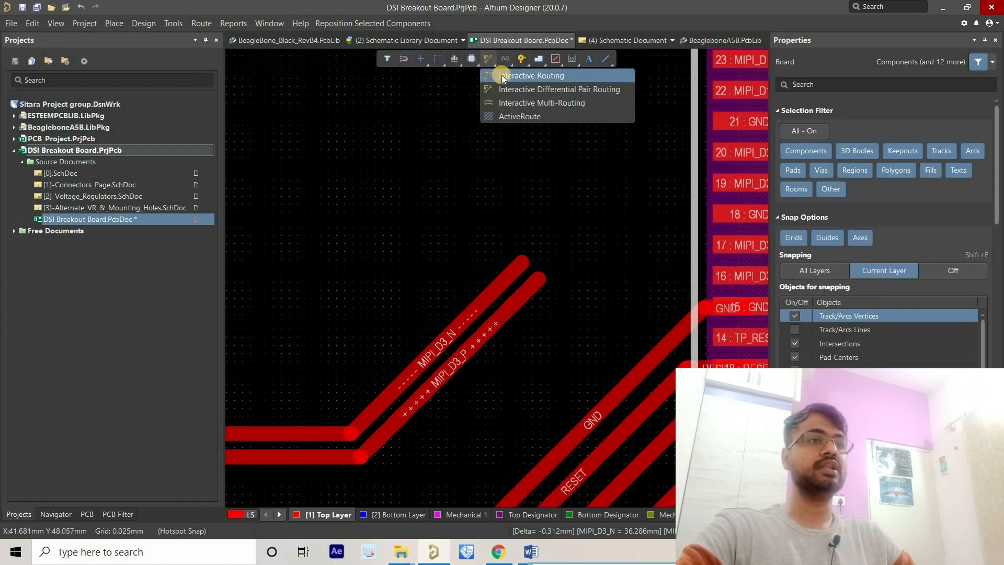
pyautogui.click(501, 74)
pyautogui.click(520, 263)
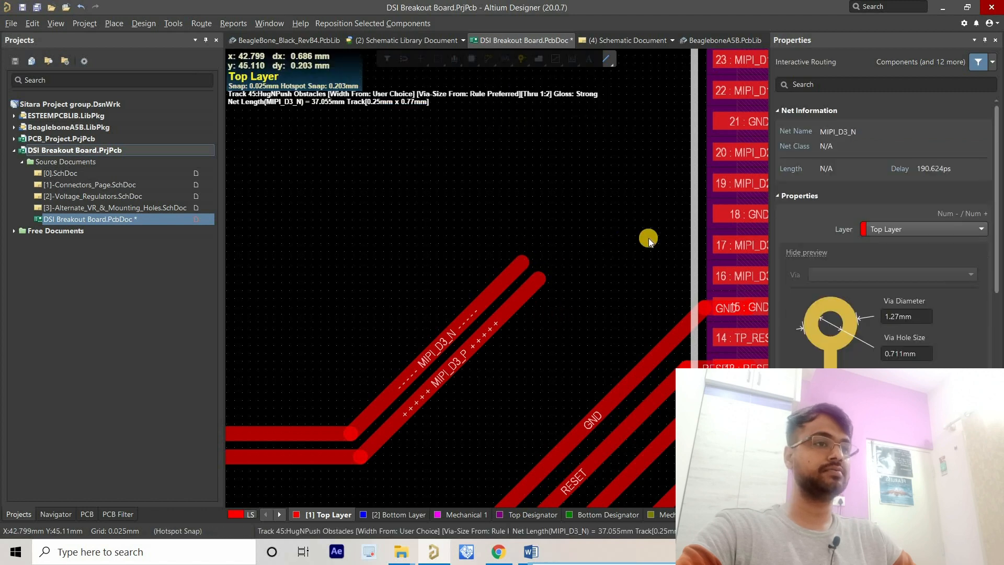
pyautogui.click(727, 276)
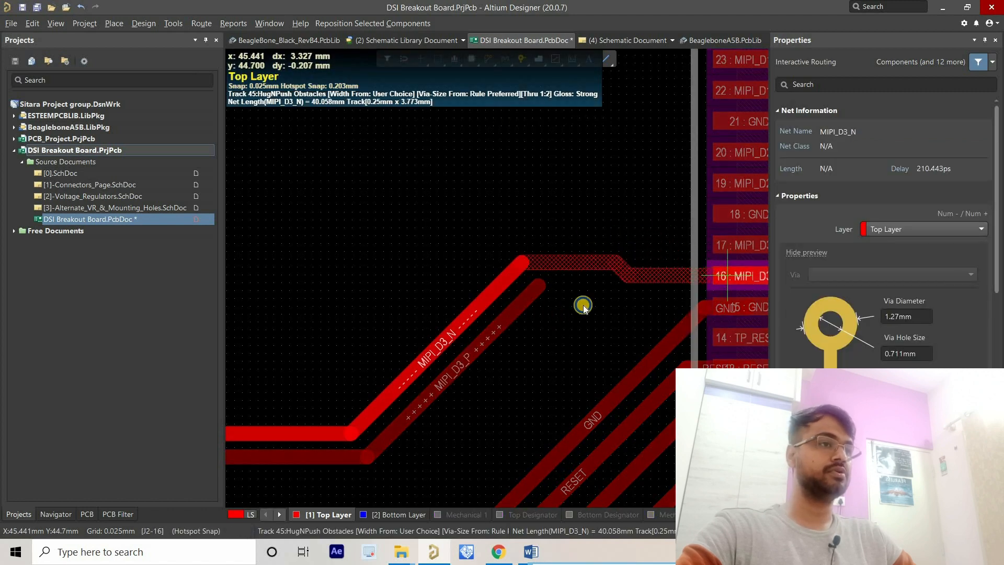
pyautogui.press('Escape')
# Step: Shorten the diagonal MIPI_D3_P track to about 3.5 mm and slide the horizontal MIPI_D3_N segment in line with J2 pad 16
pyautogui.click(541, 295)
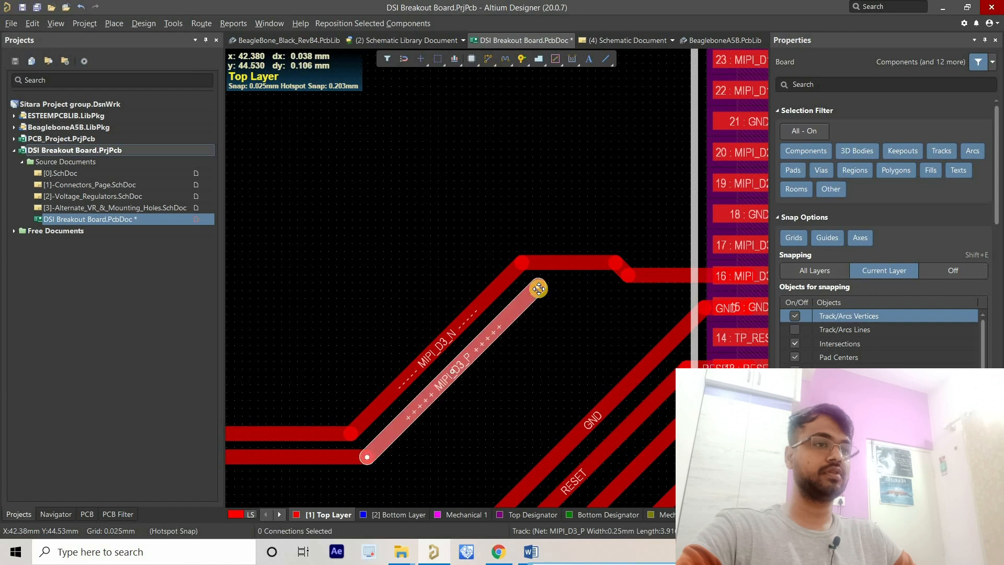
pyautogui.keyDown('ctrl'); pyautogui.scroll(2, 541, 290); pyautogui.keyUp('ctrl')
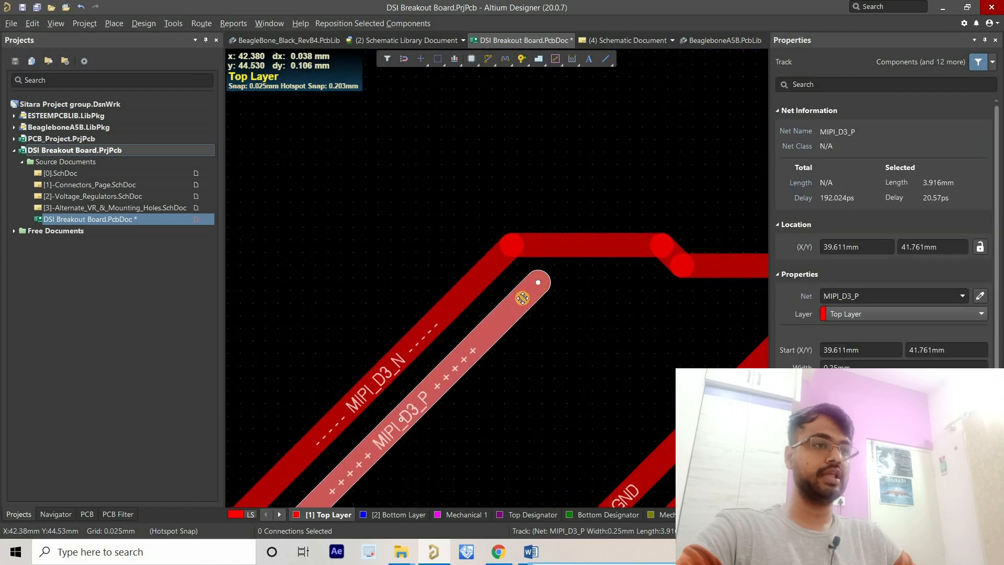
pyautogui.moveTo(522, 298); pyautogui.dragTo(510, 312)
pyautogui.moveTo(581, 257); pyautogui.dragTo(582, 270)
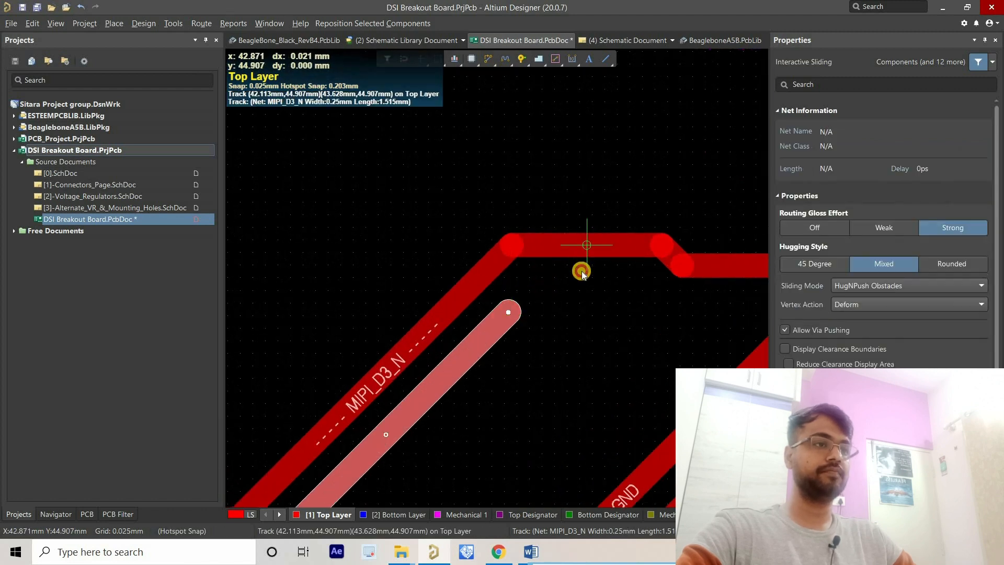
pyautogui.moveTo(567, 299); pyautogui.dragTo(482, 321, button='right')
pyautogui.moveTo(482, 321); pyautogui.dragTo(483, 302, button='middle')
pyautogui.moveTo(483, 301); pyautogui.dragTo(485, 286, button='right')
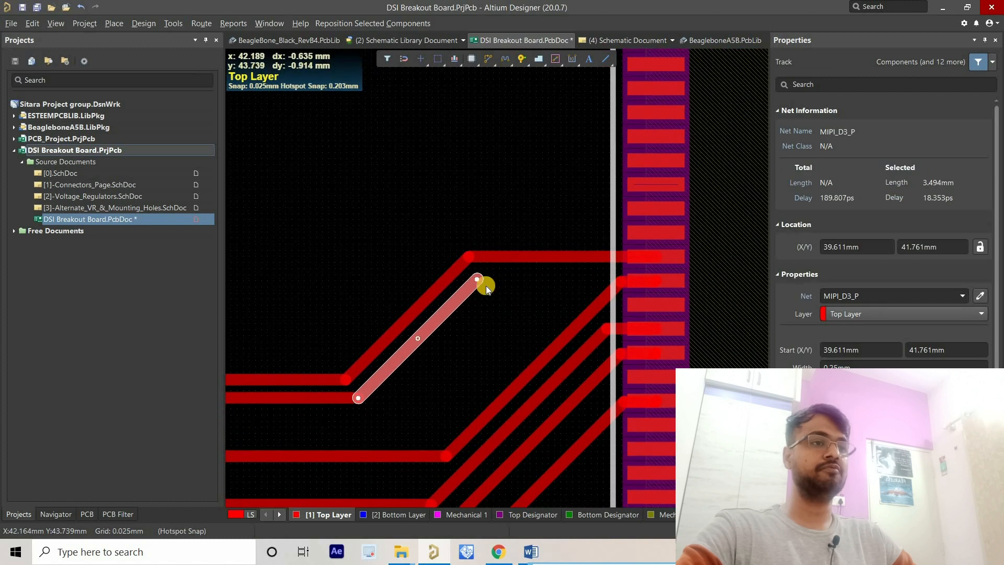
# Step: Route a Top Layer stub about 0.5 mm long from the end of MIPI_D3_P, bending diagonally away from MIPI_D3_N
pyautogui.keyDown('ctrl'); pyautogui.scroll(3, 485, 286); pyautogui.keyUp('ctrl')
pyautogui.click(487, 61)
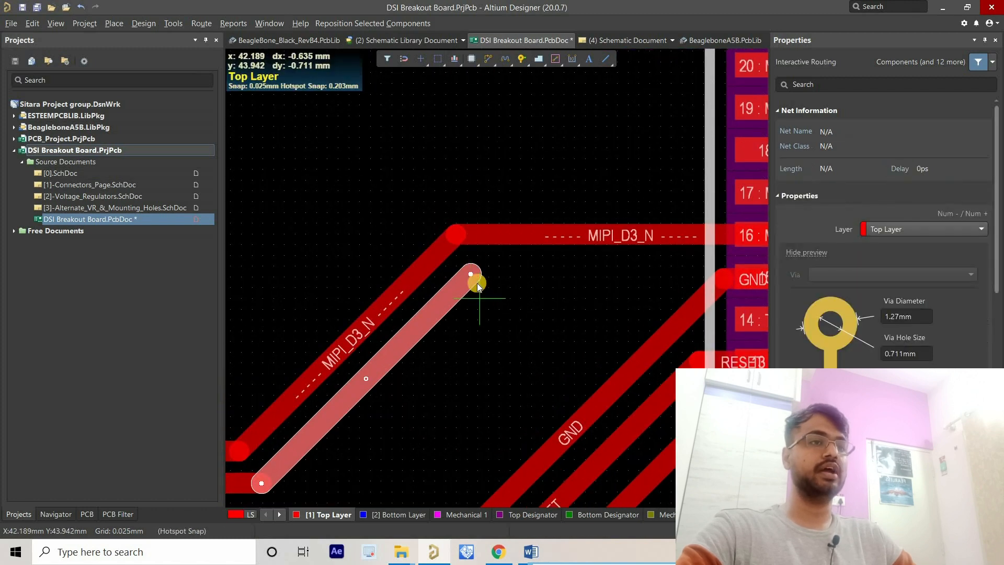
pyautogui.click(501, 281)
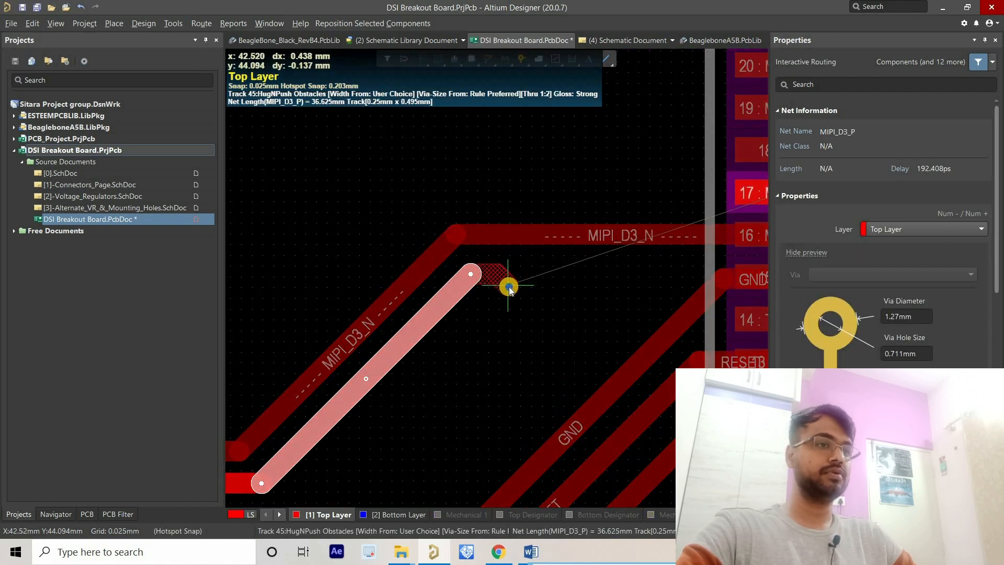
pyautogui.click(509, 290)
pyautogui.rightClick(515, 293)
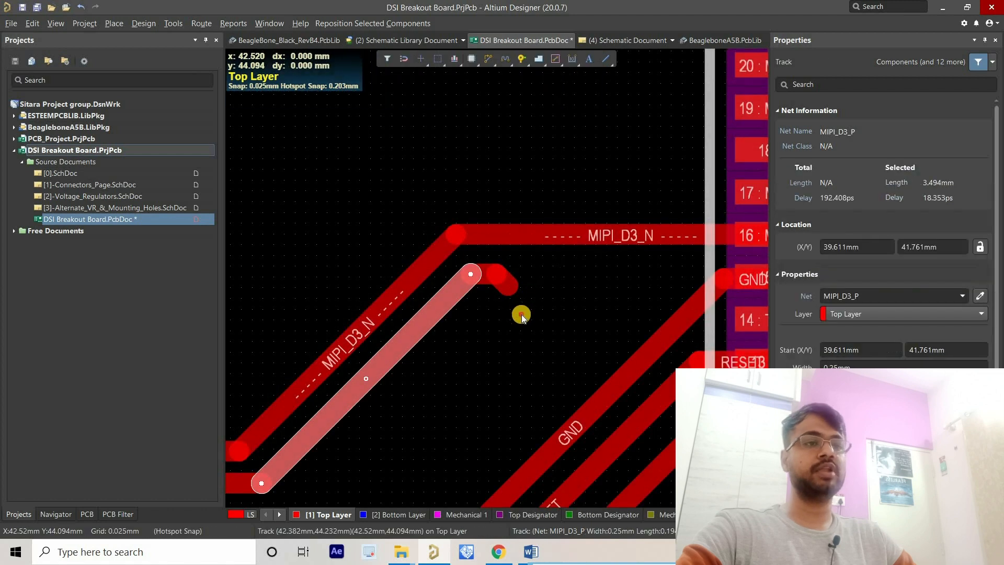
pyautogui.click(521, 315)
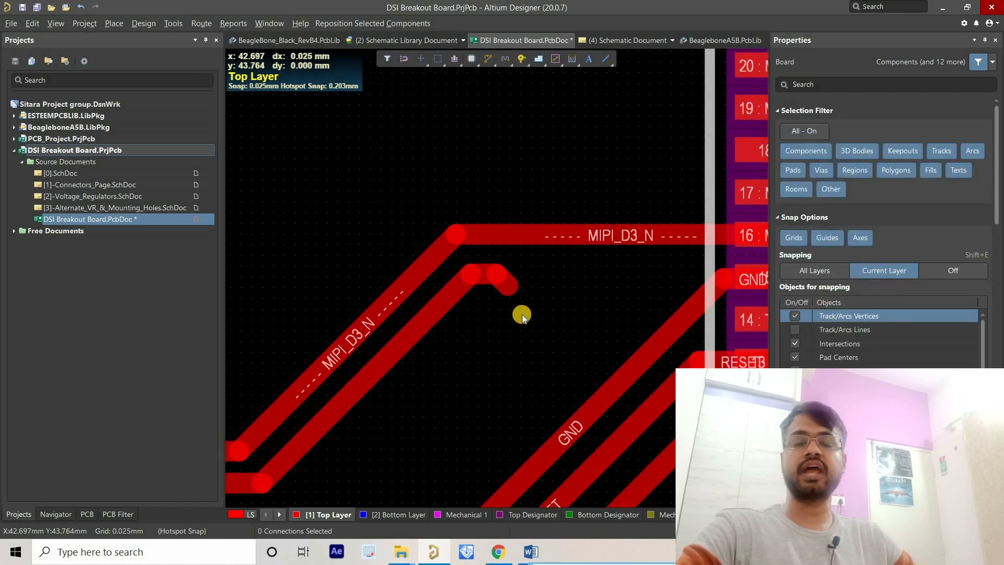
# Step: Copy a GND via from beside the +1V8 via and place the copy on the end of the MIPI_D3_P stub
pyautogui.keyDown('ctrl'); pyautogui.scroll(-5, 489, 219); pyautogui.keyUp('ctrl')
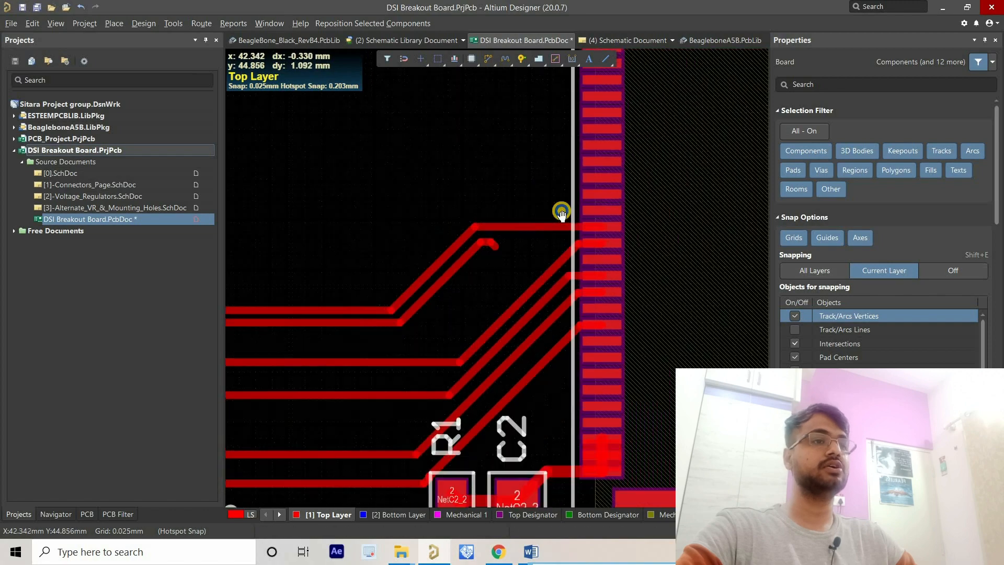
pyautogui.keyDown('ctrl'); pyautogui.scroll(1, 432, 365); pyautogui.keyUp('ctrl')
pyautogui.keyDown('ctrl'); pyautogui.scroll(4, 432, 365); pyautogui.keyUp('ctrl')
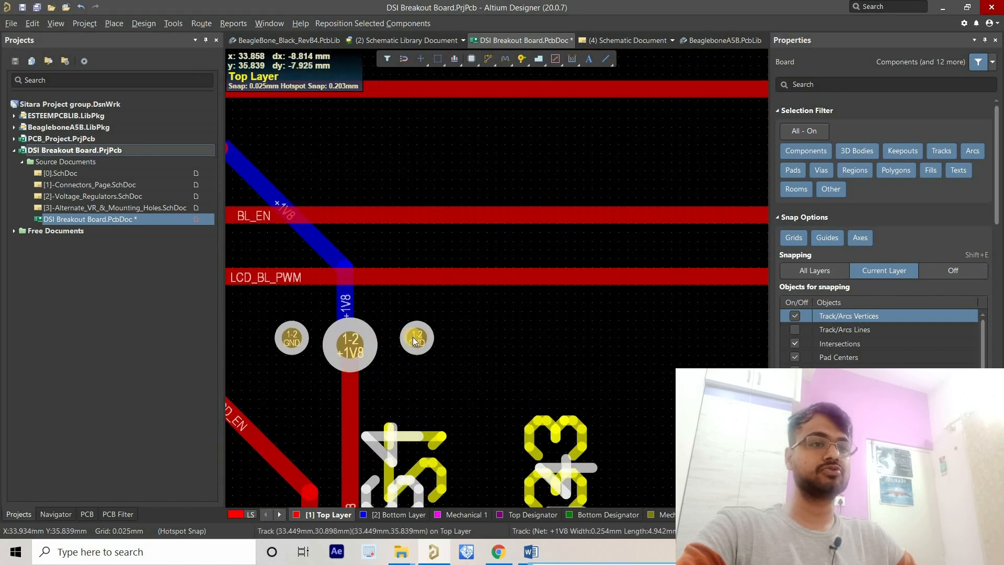
pyautogui.moveTo(416, 337); pyautogui.dragTo(525, 266)
pyautogui.keyDown('ctrl'); pyautogui.scroll(-5, 562, 231); pyautogui.keyUp('ctrl')
pyautogui.keyDown('ctrl'); pyautogui.scroll(5, 531, 280); pyautogui.keyUp('ctrl')
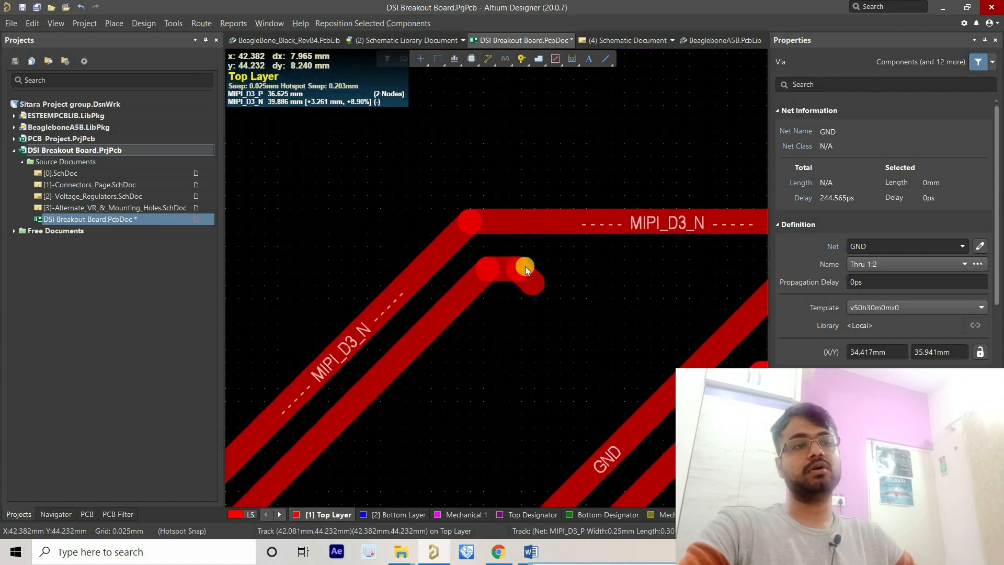
pyautogui.keyDown('ctrl'); pyautogui.scroll(-1, 525, 266); pyautogui.keyUp('ctrl')
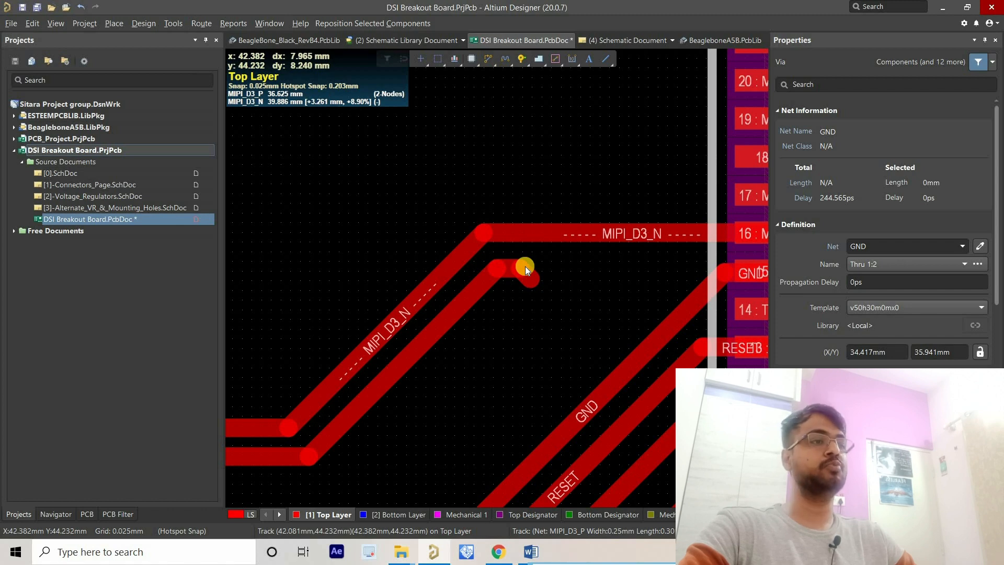
pyautogui.click(525, 265)
pyautogui.keyDown('ctrl'); pyautogui.scroll(1, 531, 292); pyautogui.keyUp('ctrl')
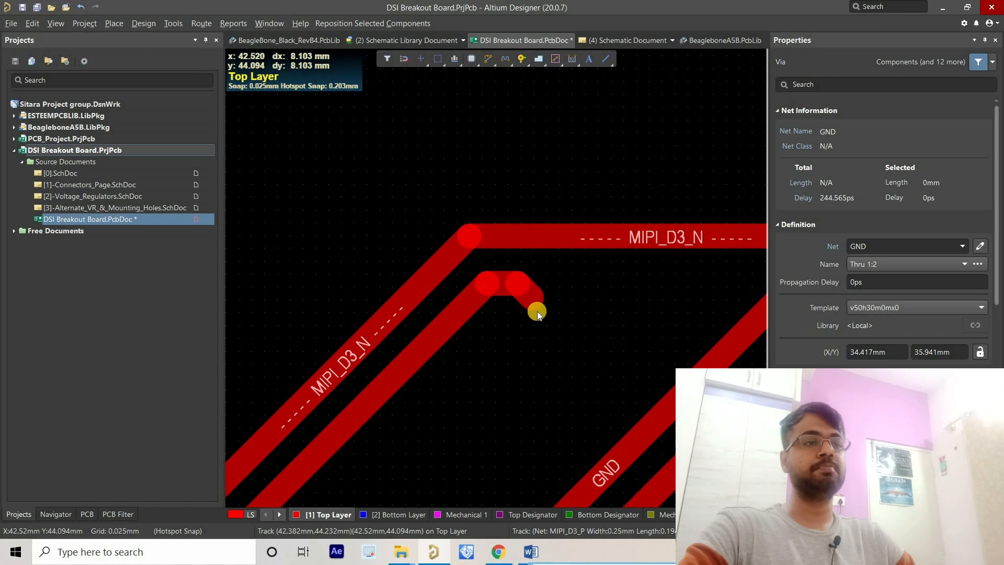
pyautogui.hotkey('ctrl', 'v')
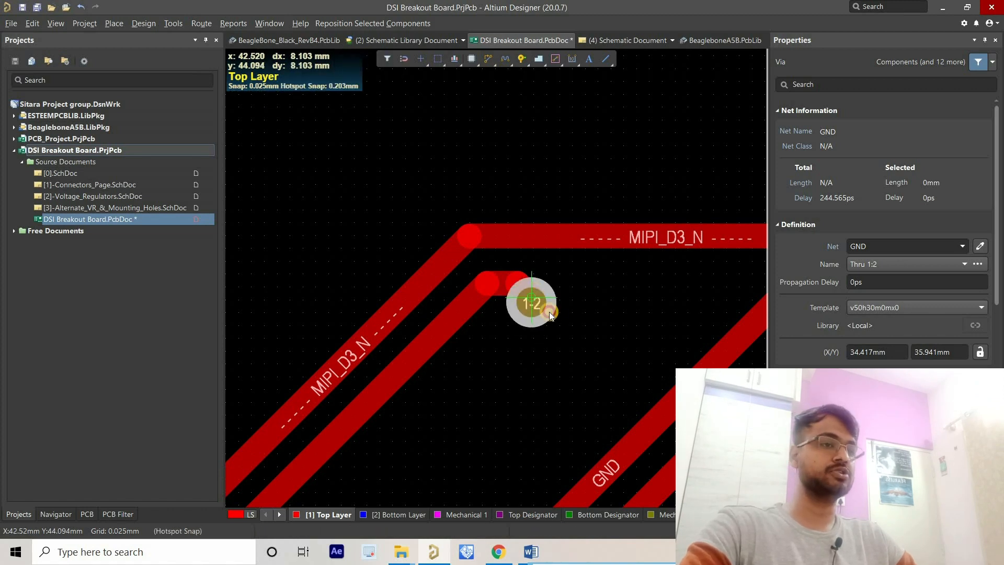
pyautogui.click(548, 311)
pyautogui.rightClick(561, 314)
# Step: Route MIPI_D3_P on the Bottom Layer from the new via straight across beneath the MIPI_D3_N track, about 1.2 mm long
pyautogui.click(488, 58)
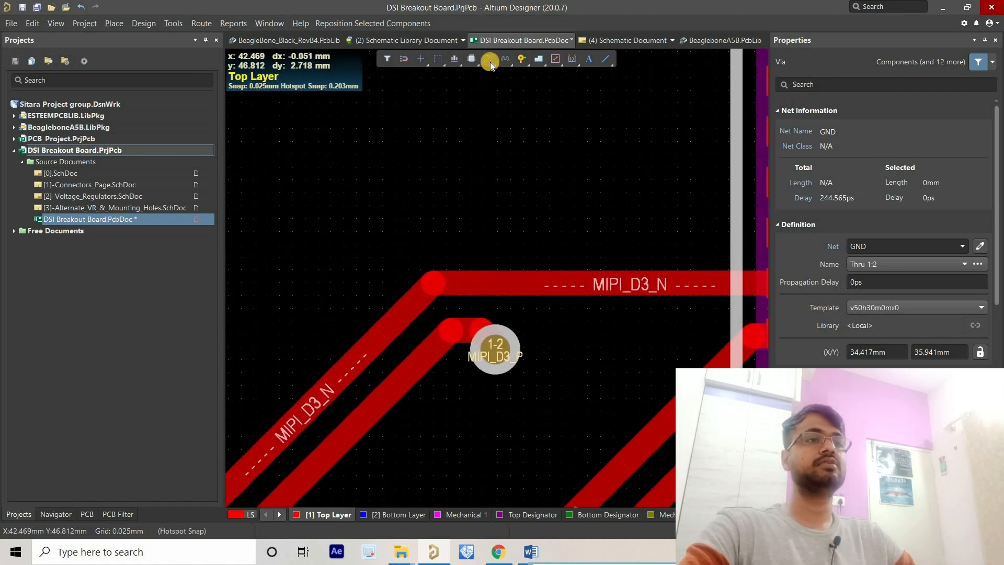
pyautogui.click(504, 366)
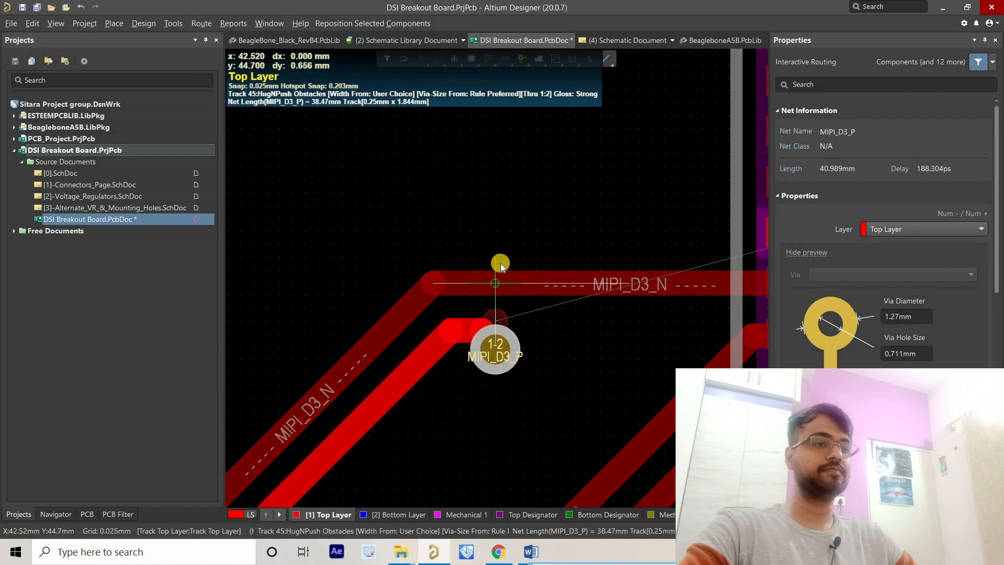
pyautogui.press('KP_Multiply')
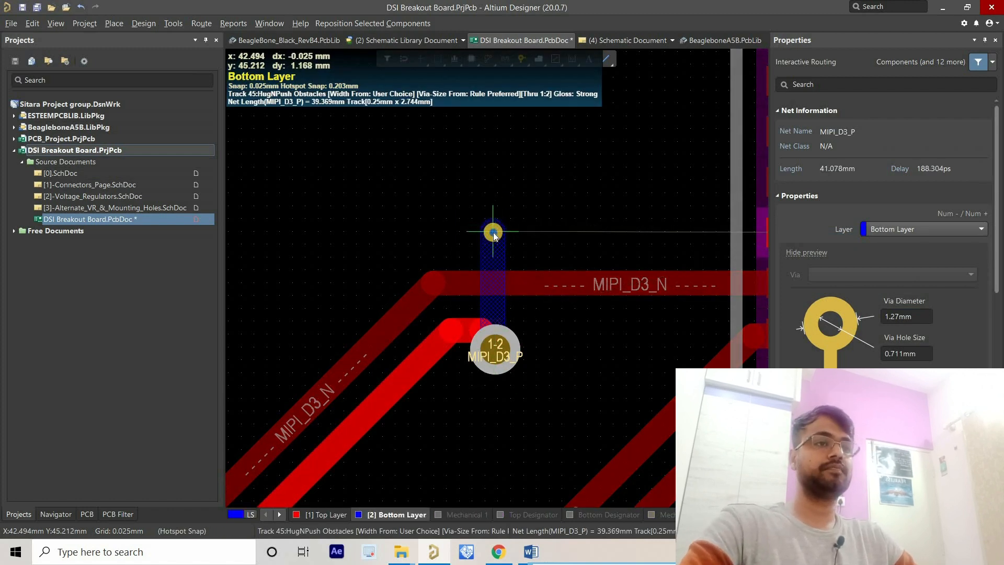
pyautogui.click(493, 232)
pyautogui.rightClick(514, 232)
pyautogui.rightClick(515, 231)
pyautogui.moveTo(519, 217); pyautogui.dragTo(512, 226, button='right')
pyautogui.hotkey('ctrl', 'a')
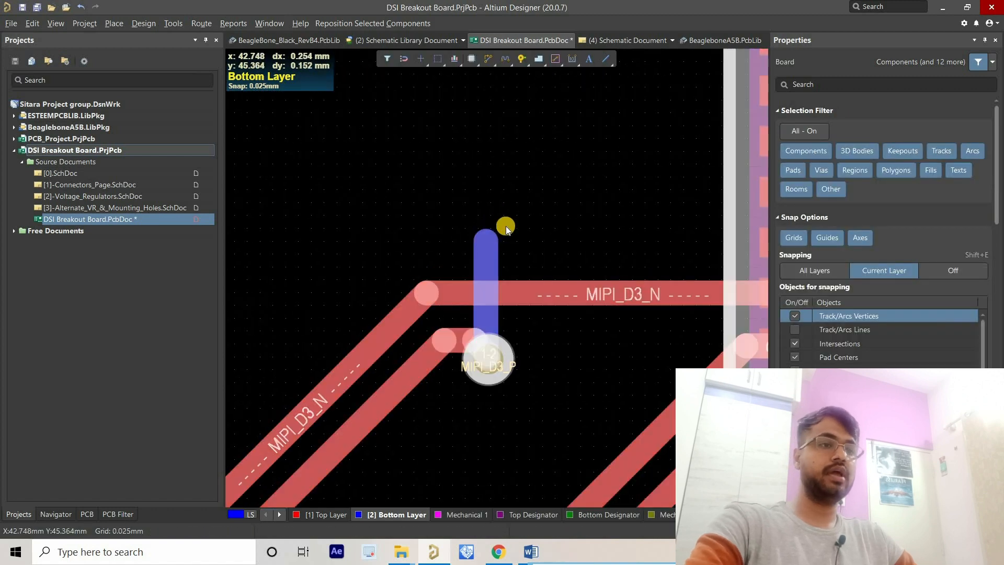
# Step: Paste a copy of the via onto the far end of the Bottom Layer MIPI_D3_P track and nudge it clear of MIPI_D3_N
pyautogui.click(508, 228)
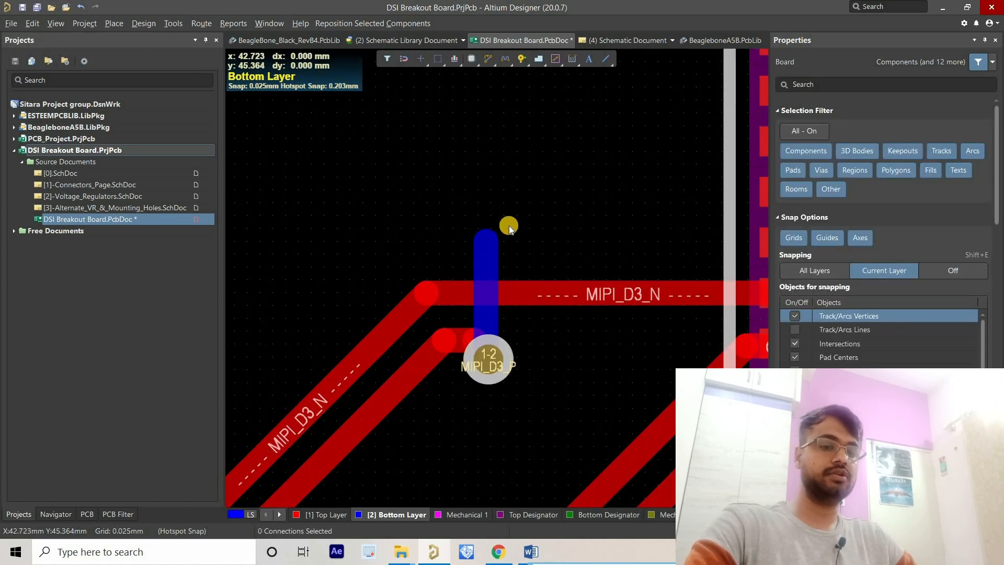
pyautogui.hotkey('ctrl', 'v')
pyautogui.click(486, 244)
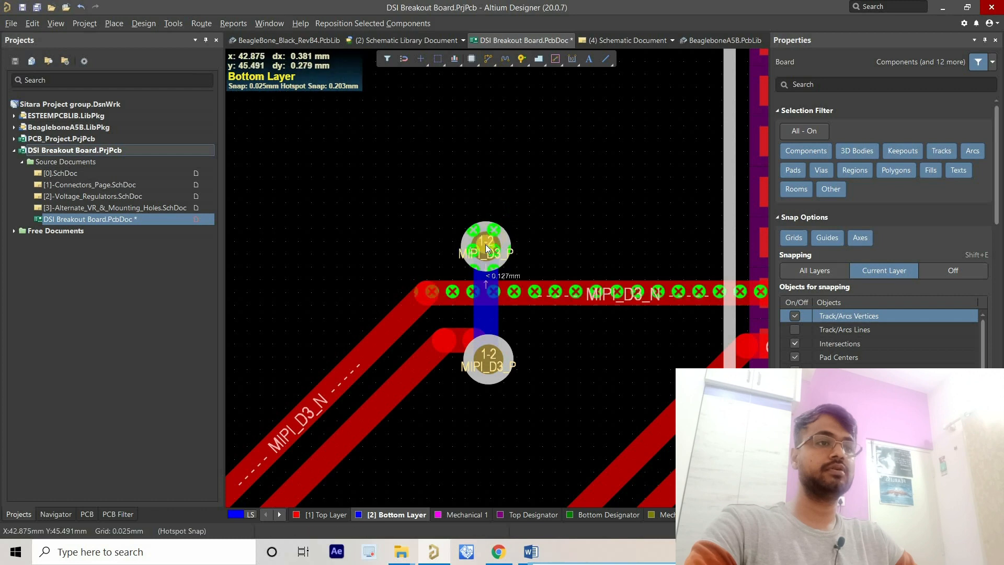
pyautogui.moveTo(483, 244); pyautogui.dragTo(488, 237)
pyautogui.moveTo(515, 213); pyautogui.dragTo(472, 234, button='right')
pyautogui.keyDown('ctrl'); pyautogui.scroll(-2, 473, 234); pyautogui.keyUp('ctrl')
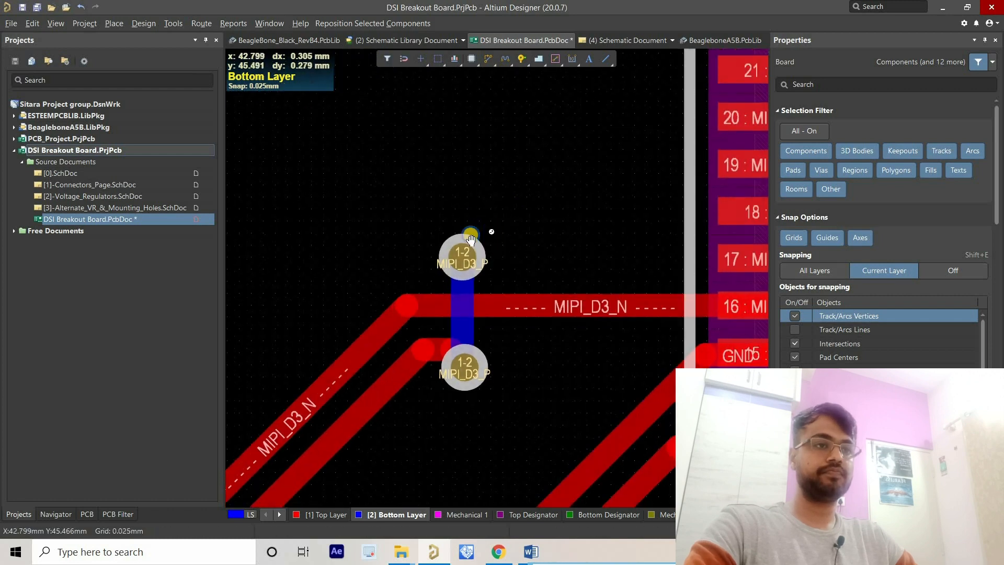
# Step: Route MIPI_D3_P on the Top Layer from the new via alongside MIPI_D3_N to J2 pad 17
pyautogui.click(489, 64)
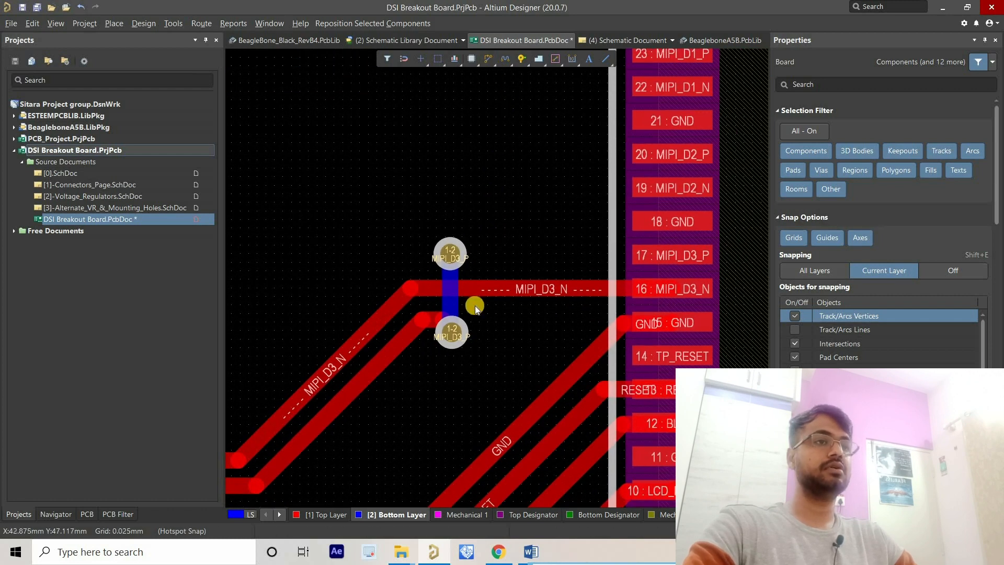
pyautogui.keyDown('ctrl'); pyautogui.scroll(2, 475, 305); pyautogui.keyUp('ctrl')
pyautogui.keyDown('ctrl'); pyautogui.scroll(-1, 472, 309); pyautogui.keyUp('ctrl')
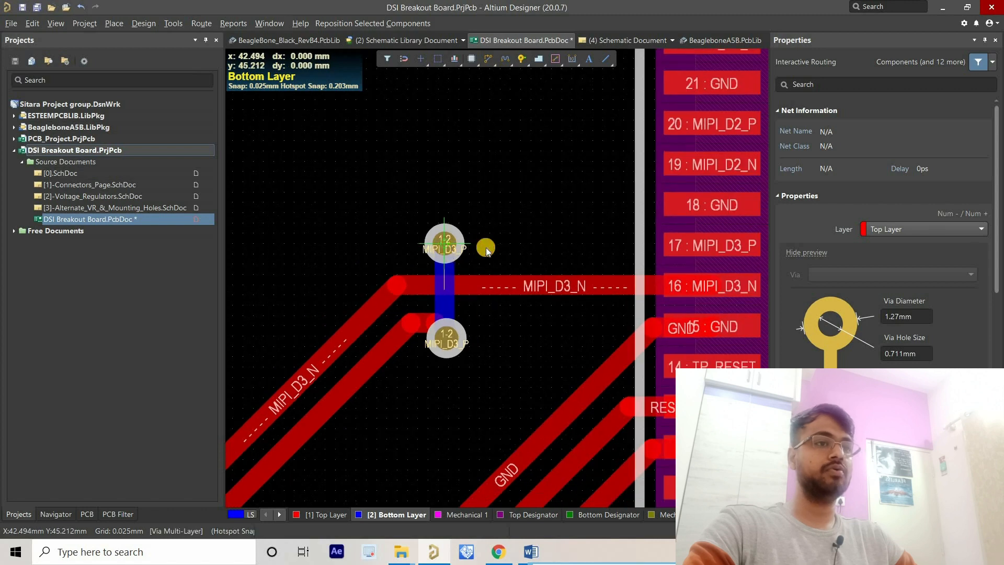
pyautogui.click(487, 249)
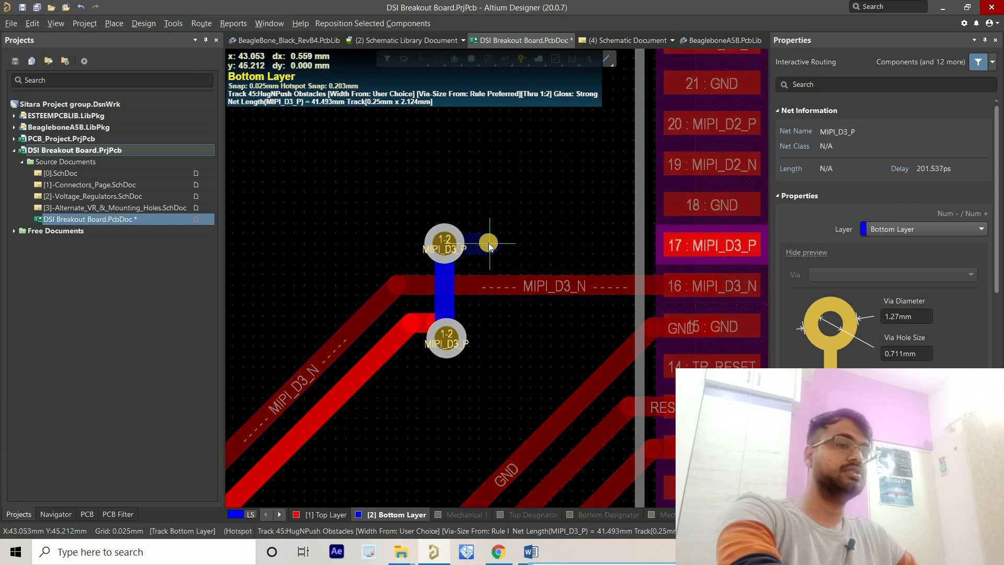
pyautogui.press('KP_Multiply')
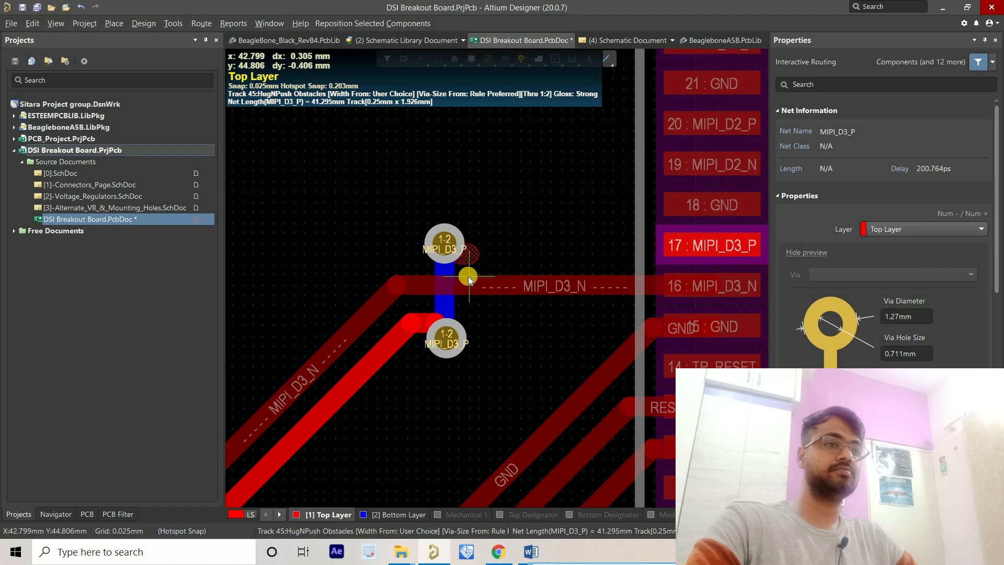
pyautogui.click(468, 276)
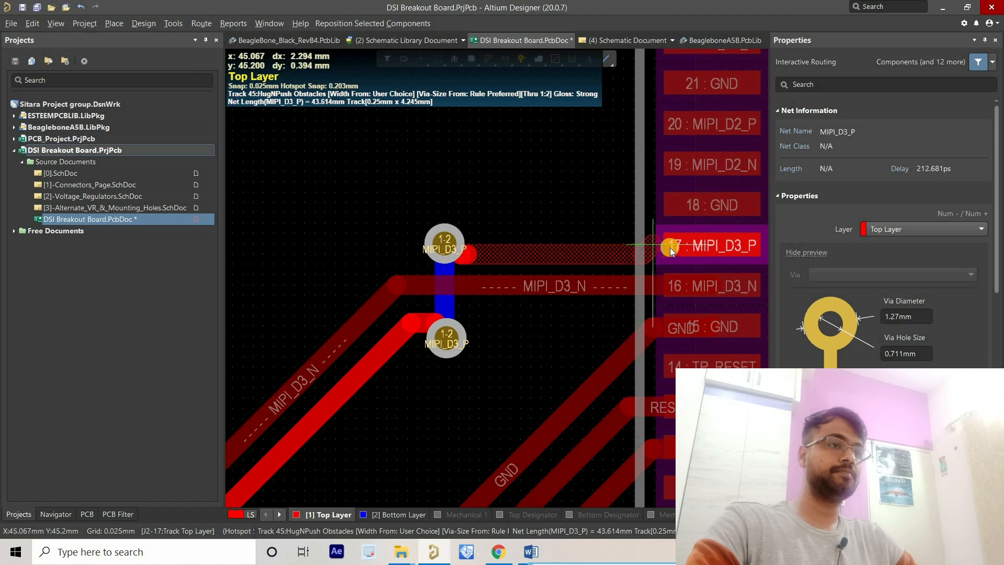
pyautogui.click(652, 284)
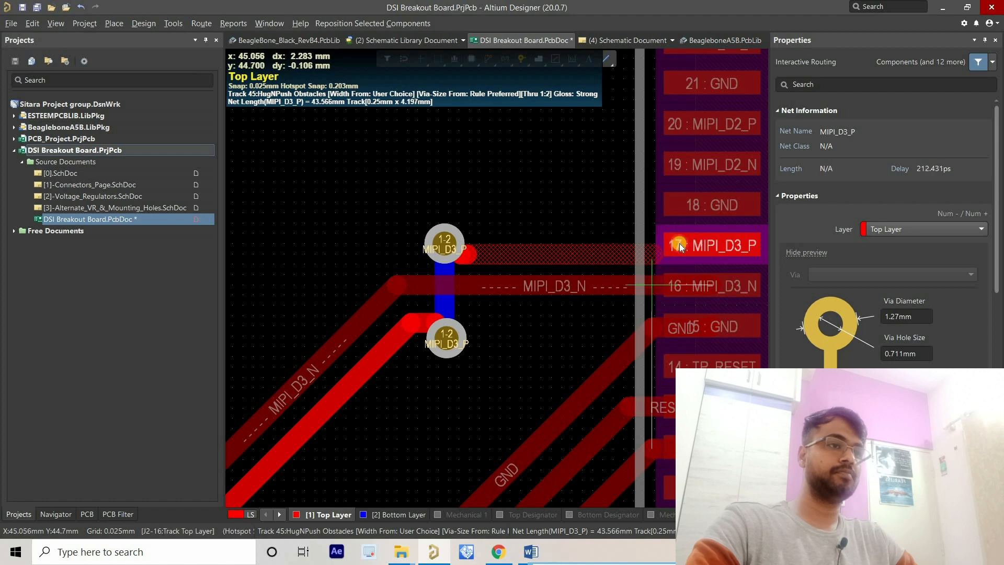
pyautogui.click(687, 241)
pyautogui.rightClick(556, 225)
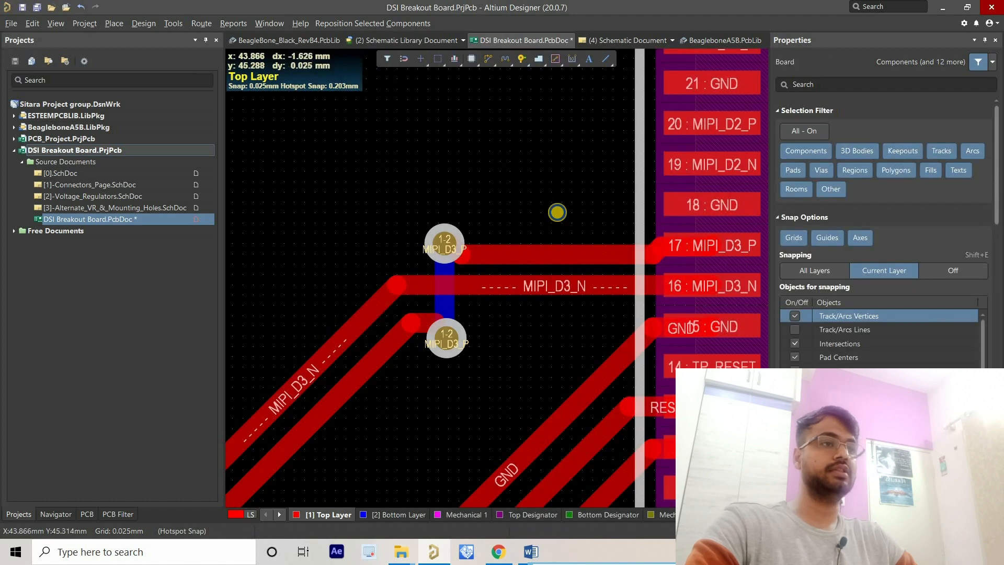
# Step: Route the MIPI_D2 differential pair on the Top Layer from J1 pads 17 and 18, about 37 mm, following MIPI_D3 to a short horizontal end near J2
pyautogui.keyDown('ctrl'); pyautogui.scroll(-5, 557, 214); pyautogui.keyUp('ctrl')
pyautogui.moveTo(557, 214); pyautogui.dragTo(683, 143, button='right')
pyautogui.keyDown('ctrl'); pyautogui.scroll(-1, 683, 144); pyautogui.keyUp('ctrl')
pyautogui.keyDown('ctrl'); pyautogui.scroll(-2, 623, 191); pyautogui.keyUp('ctrl')
pyautogui.moveTo(624, 192); pyautogui.dragTo(705, 193, button='right')
pyautogui.moveTo(593, 221); pyautogui.dragTo(710, 245, button='right')
pyautogui.keyDown('ctrl'); pyautogui.scroll(6, 365, 294); pyautogui.keyUp('ctrl')
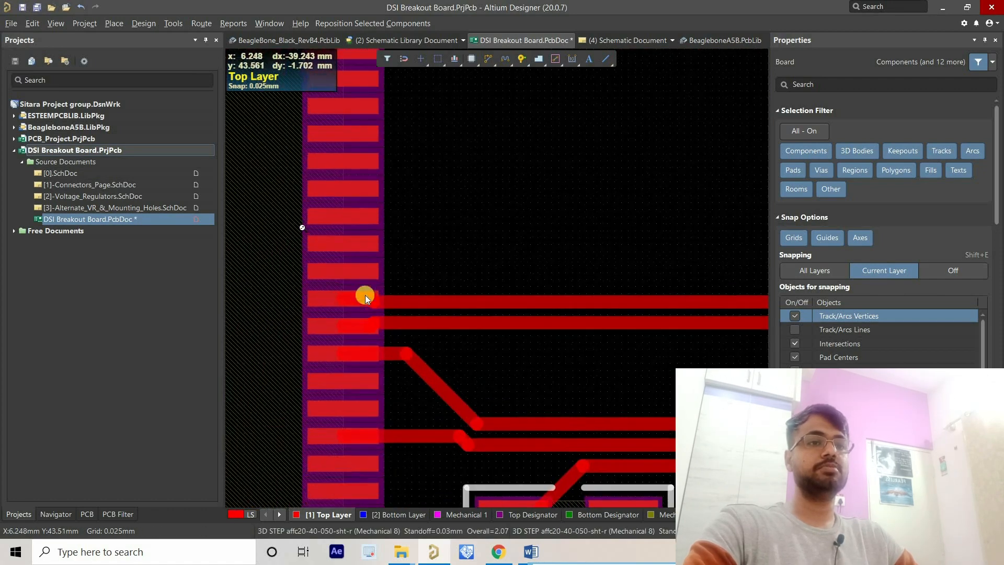
pyautogui.keyDown('ctrl'); pyautogui.scroll(-4, 522, 208); pyautogui.keyUp('ctrl')
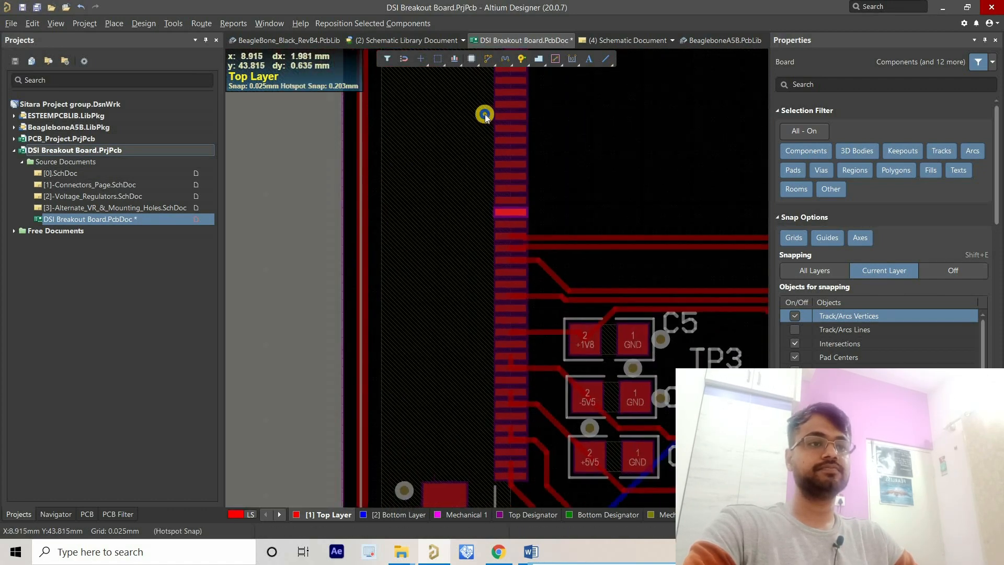
pyautogui.click(494, 90)
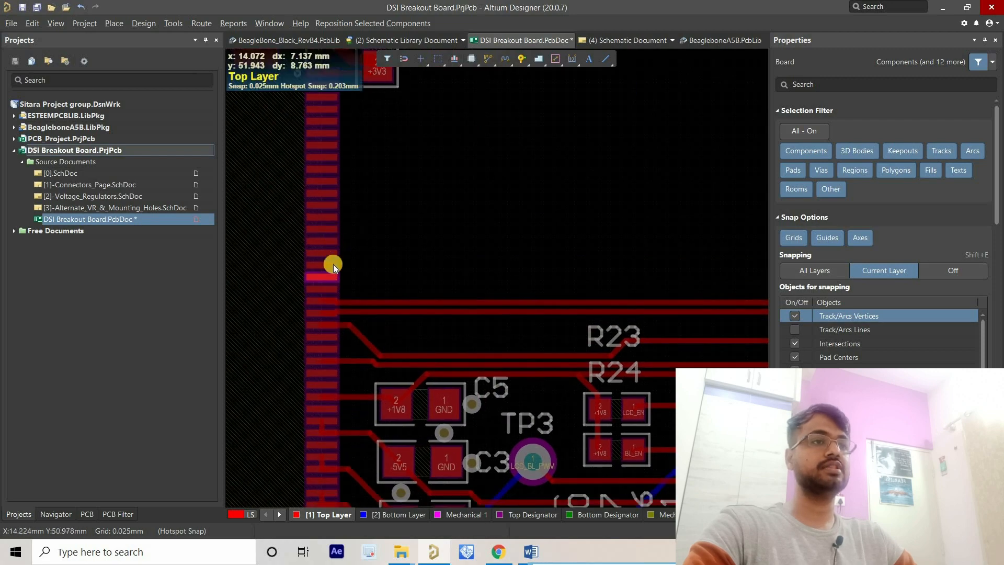
pyautogui.keyDown('ctrl'); pyautogui.scroll(4, 303, 297); pyautogui.keyUp('ctrl')
pyautogui.click(297, 283)
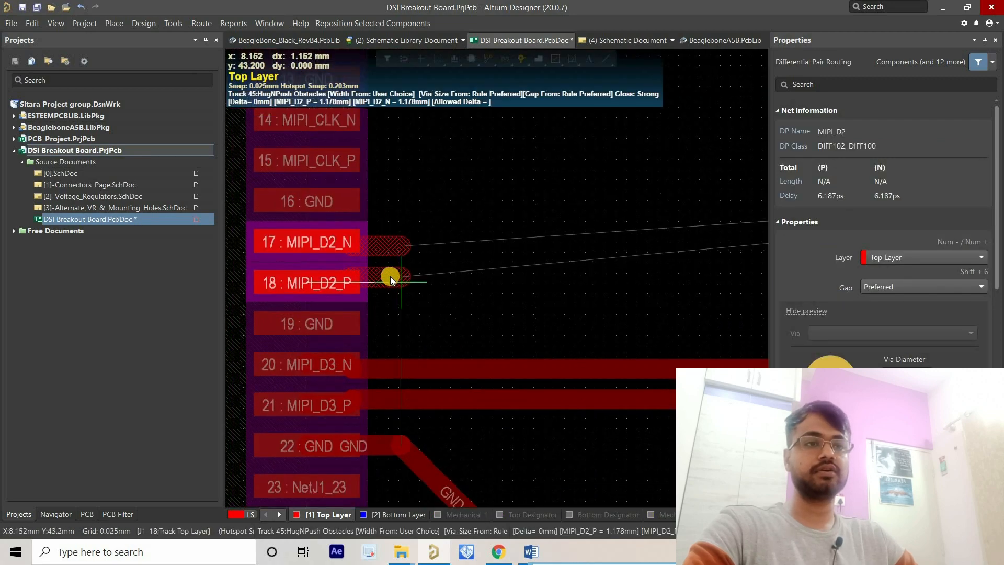
pyautogui.keyDown('ctrl'); pyautogui.scroll(-3, 413, 273); pyautogui.keyUp('ctrl')
pyautogui.moveTo(351, 311); pyautogui.dragTo(157, 355, button='right')
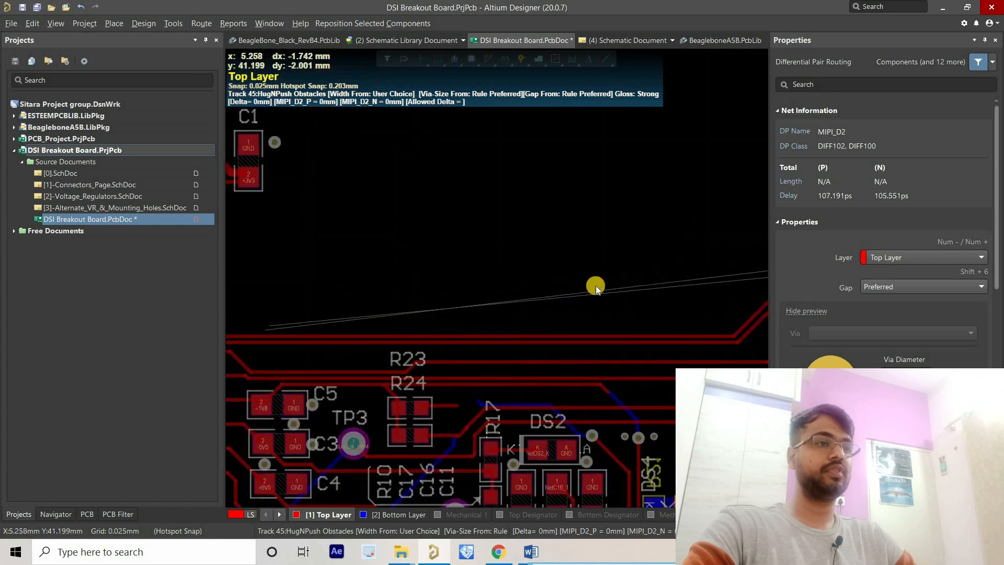
pyautogui.moveTo(556, 290); pyautogui.dragTo(388, 317, button='right')
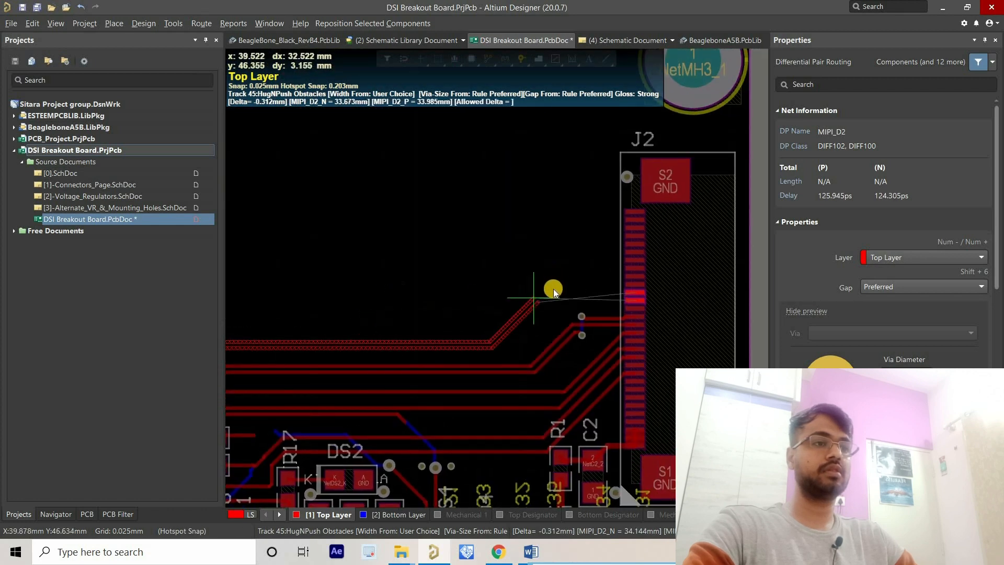
pyautogui.keyDown('ctrl'); pyautogui.scroll(3, 555, 289); pyautogui.keyUp('ctrl')
pyautogui.keyDown('ctrl'); pyautogui.scroll(2, 581, 304); pyautogui.keyUp('ctrl')
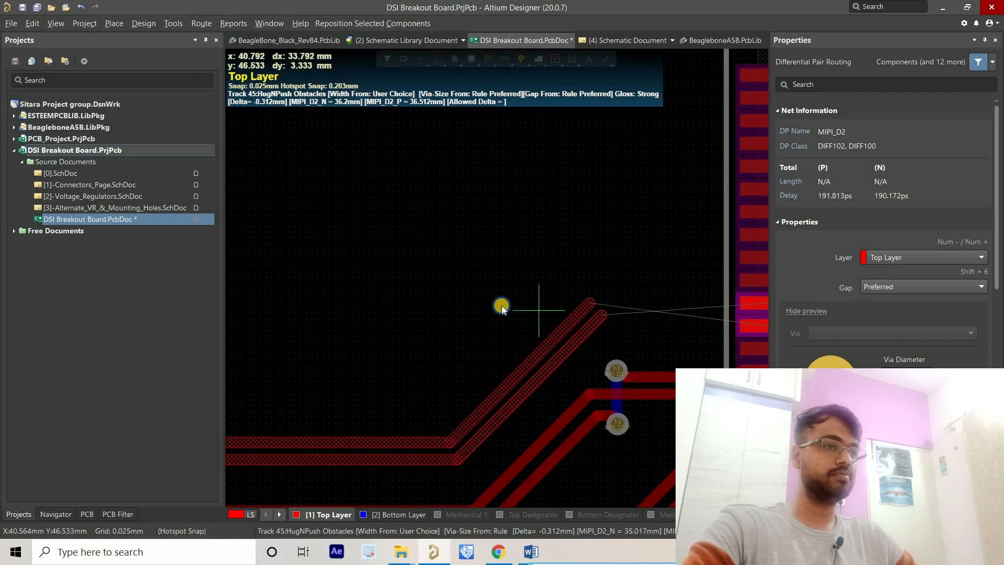
pyautogui.moveTo(500, 307); pyautogui.dragTo(448, 308, button='right')
pyautogui.click(580, 300)
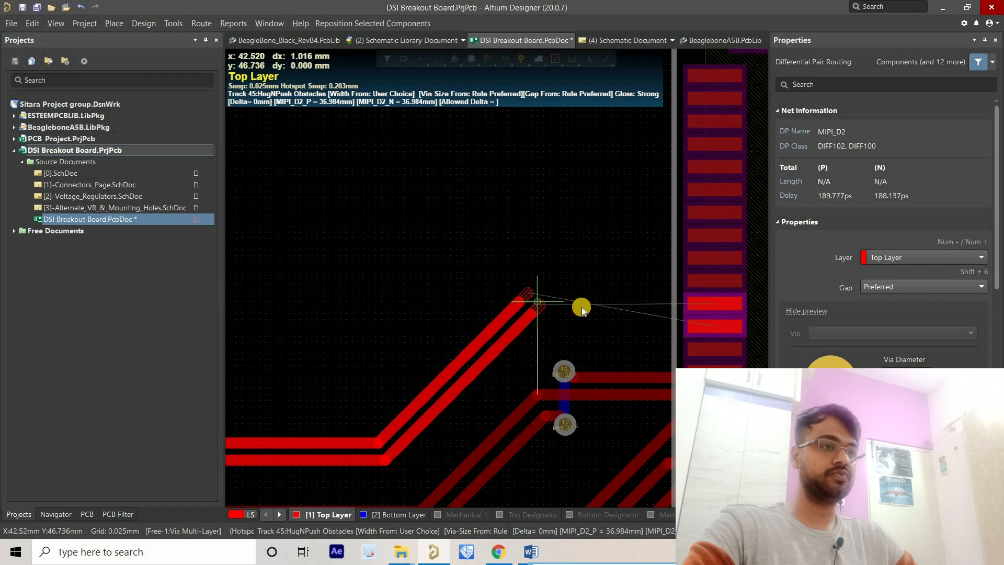
pyautogui.click(578, 316)
pyautogui.rightClick(579, 316)
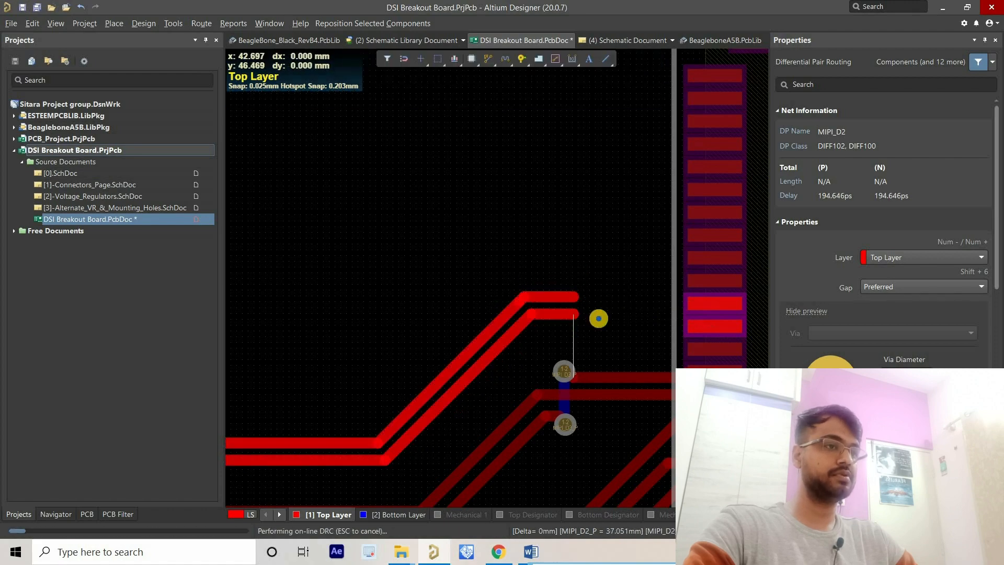
pyautogui.rightClick(598, 316)
# Step: Route MIPI_D2_N individually on the Top Layer from its open end through a diagonal bend to J2 pad 19, about 3.4 mm long
pyautogui.keyDown('ctrl'); pyautogui.scroll(3, 597, 316); pyautogui.keyUp('ctrl')
pyautogui.moveTo(596, 314); pyautogui.dragTo(526, 188, button='right')
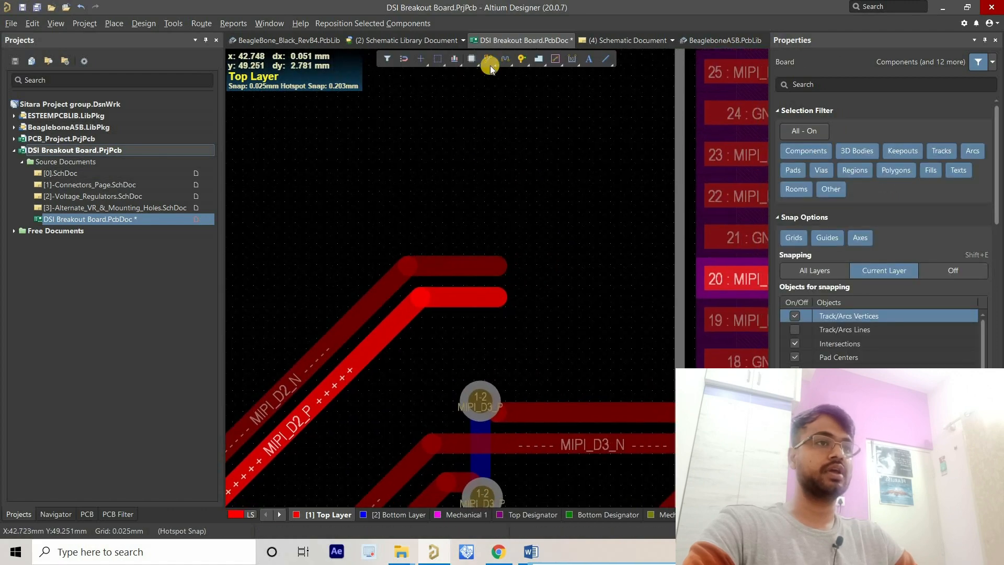
pyautogui.rightClick(496, 71)
pyautogui.click(504, 78)
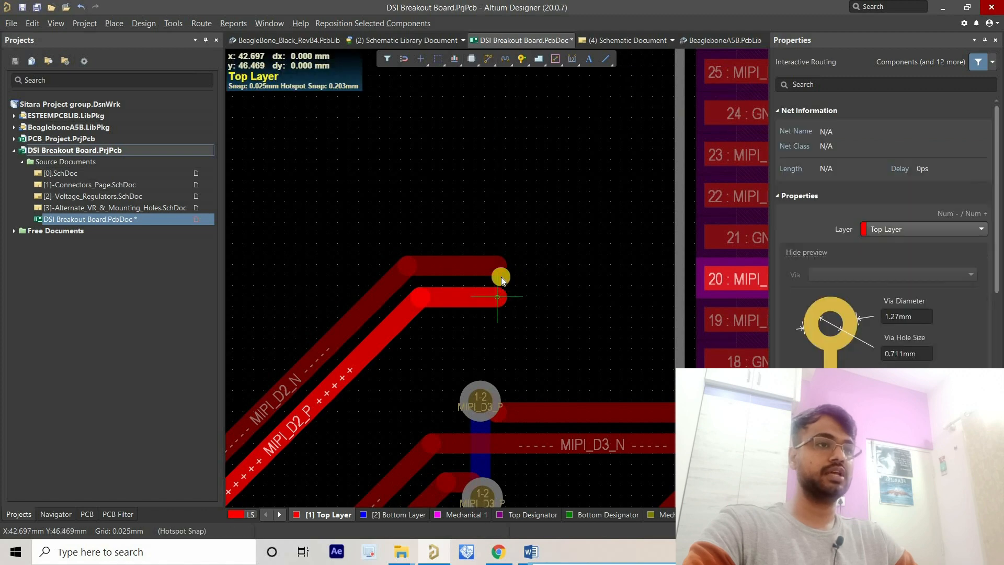
pyautogui.click(572, 266)
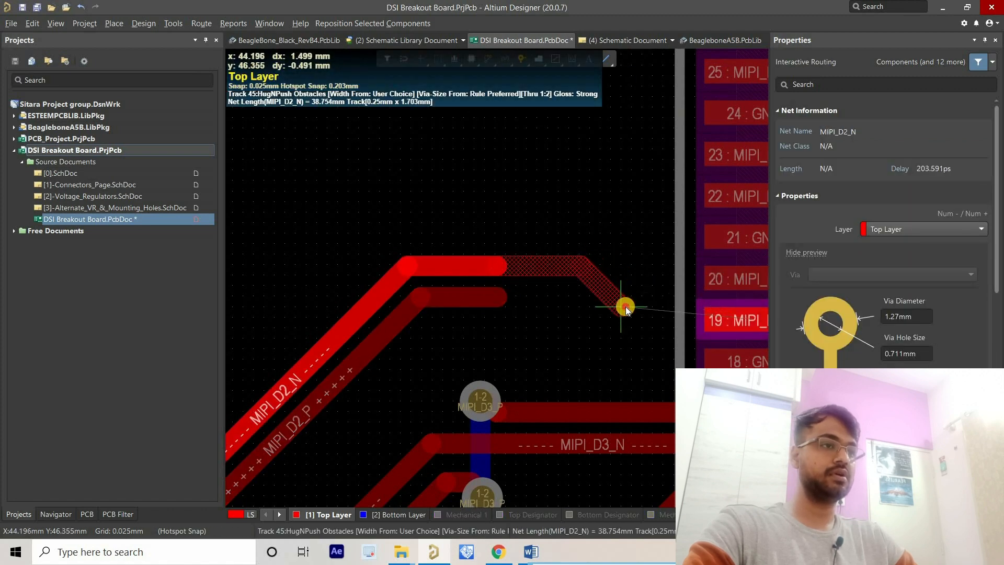
pyautogui.click(744, 310)
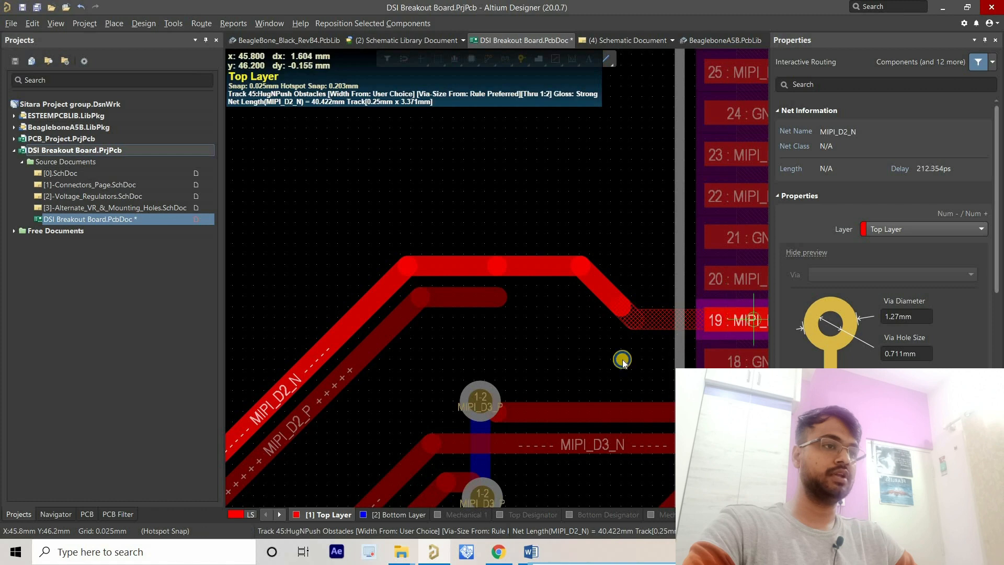
pyautogui.rightClick(546, 359)
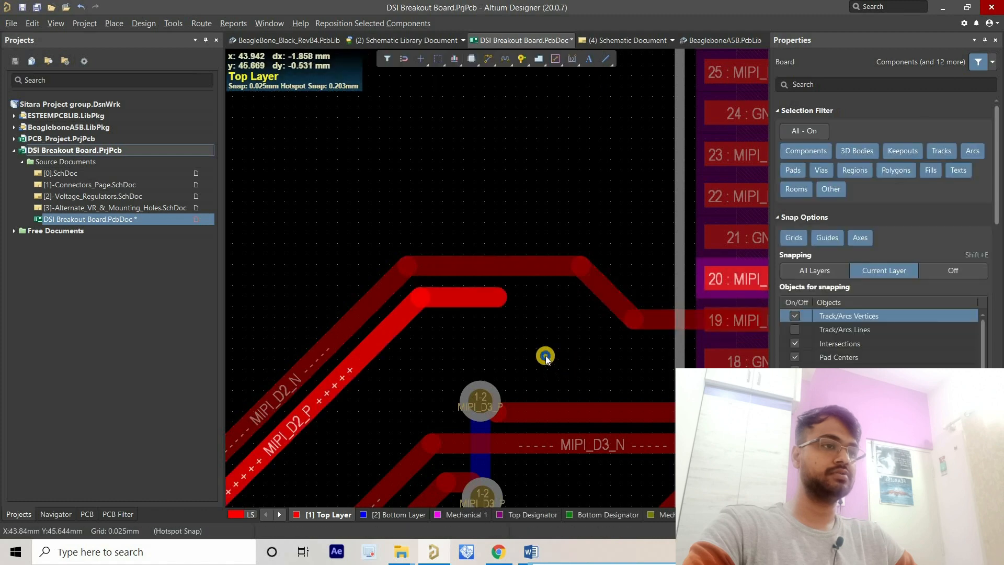
# Step: Route a diagonal Top Layer stub about 0.4 mm long from the open end of MIPI_D2_P, away from MIPI_D2_N
pyautogui.click(490, 64)
pyautogui.keyDown('ctrl'); pyautogui.scroll(2, 489, 330); pyautogui.keyUp('ctrl')
pyautogui.click(500, 281)
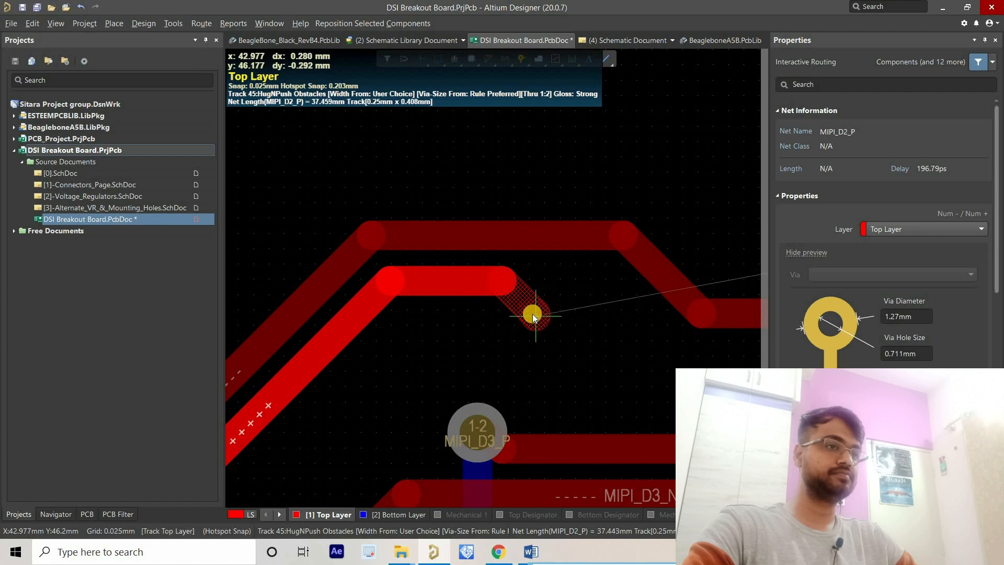
pyautogui.click(537, 316)
pyautogui.rightClick(576, 343)
pyautogui.rightClick(575, 343)
# Step: Place a via on the end of the MIPI_D2_P stub
pyautogui.moveTo(576, 343)
pyautogui.mouseDown(button='right')
pyautogui.moveTo(550, 348)
pyautogui.moveTo(535, 323)
pyautogui.mouseUp(button='right')
pyautogui.press('p')
pyautogui.press('v')
pyautogui.click(507, 323)
pyautogui.rightClick(584, 343)
pyautogui.keyDown('ctrl'); pyautogui.scroll(-1, 534, 323); pyautogui.keyUp('ctrl')
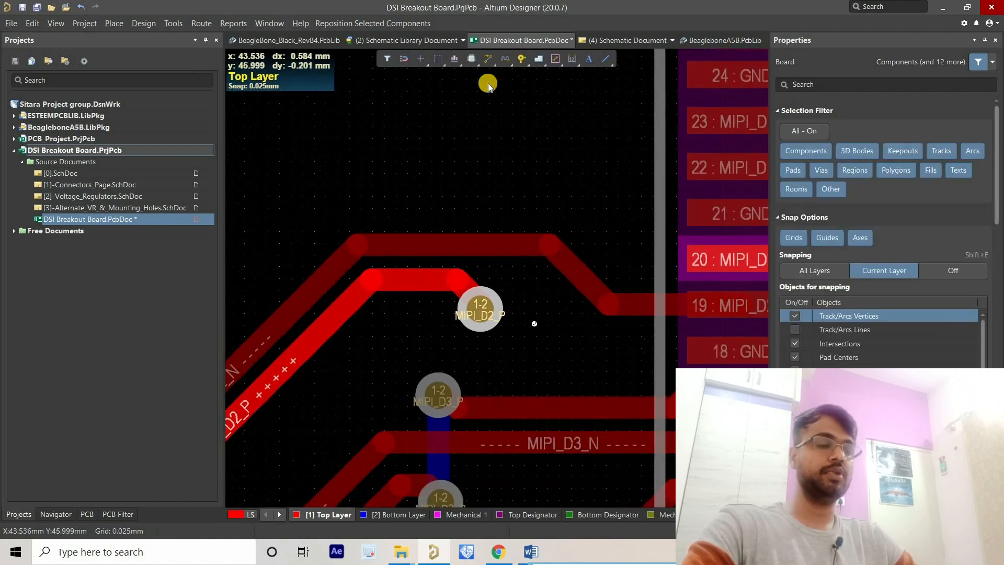
# Step: Route MIPI_D2_P on the Bottom Layer from the stub's via straight across beneath MIPI_D2_N, about 1.2 mm long
pyautogui.hotkey('ctrl', 'w')
pyautogui.click(490, 313)
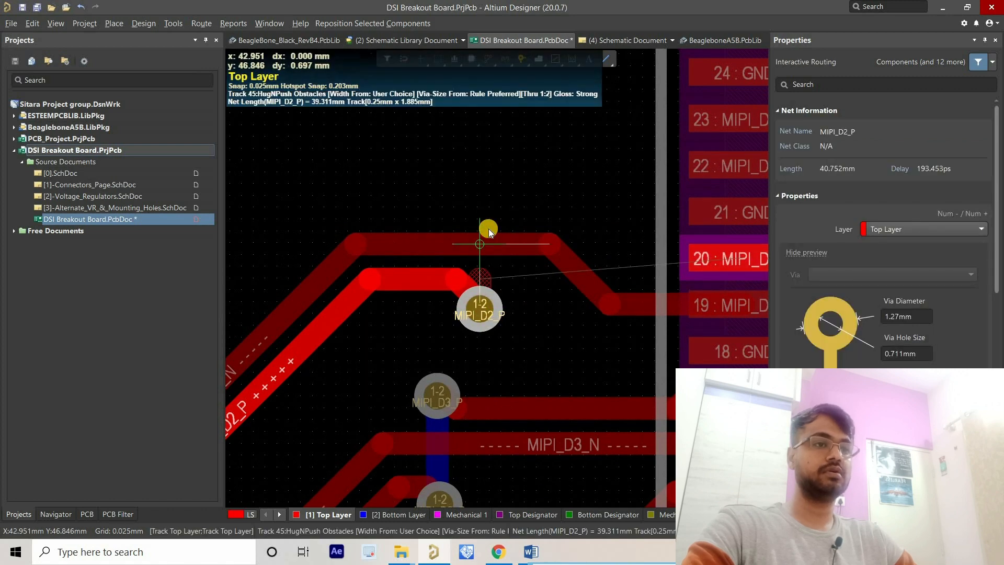
pyautogui.press('KP_Multiply')
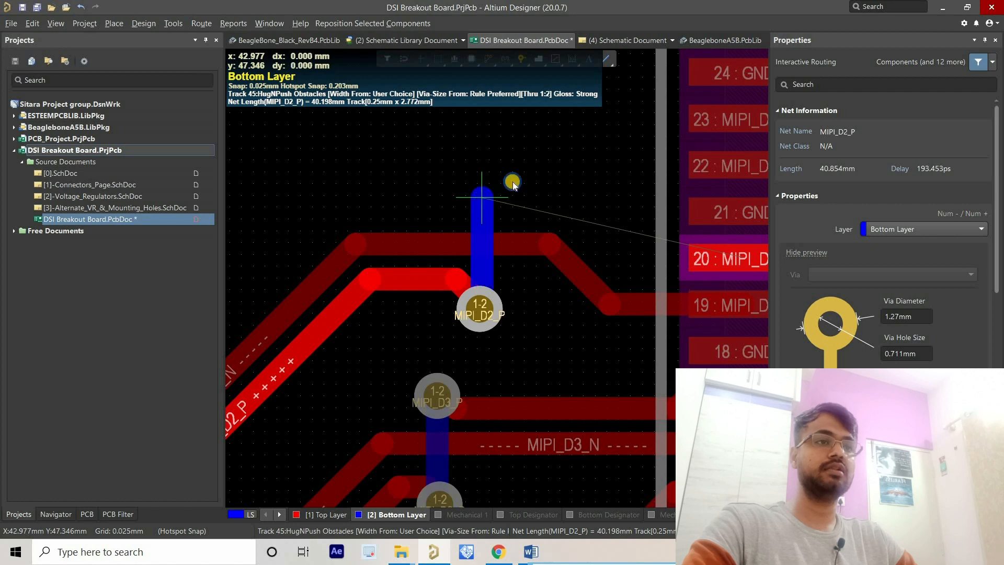
pyautogui.rightClick(513, 182)
# Step: Place a via on the far end of the Bottom Layer MIPI_D2_P track and shift it slightly away from MIPI_D2_N
pyautogui.moveTo(512, 182); pyautogui.dragTo(504, 204, button='right')
pyautogui.press('p')
pyautogui.press('v')
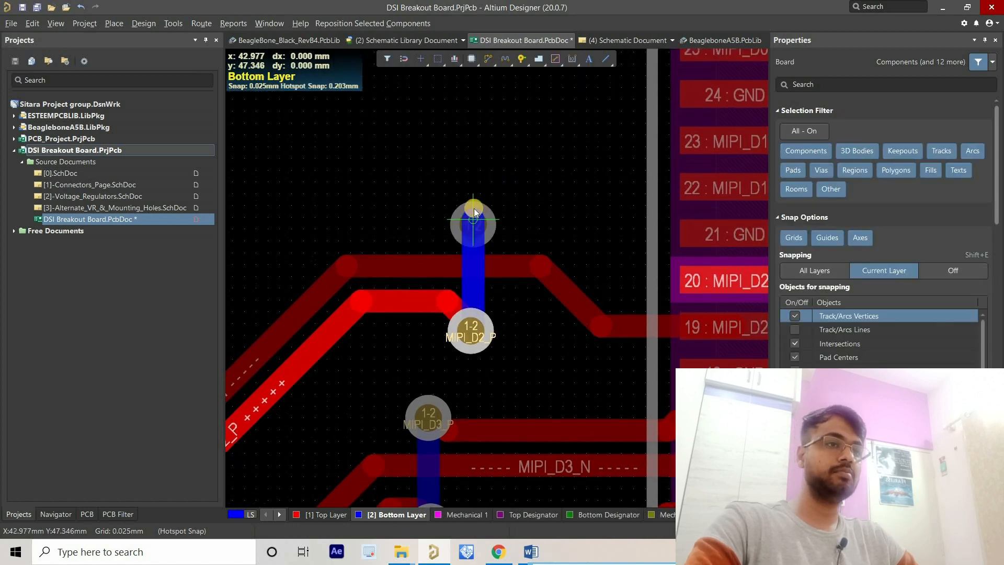
pyautogui.click(476, 208)
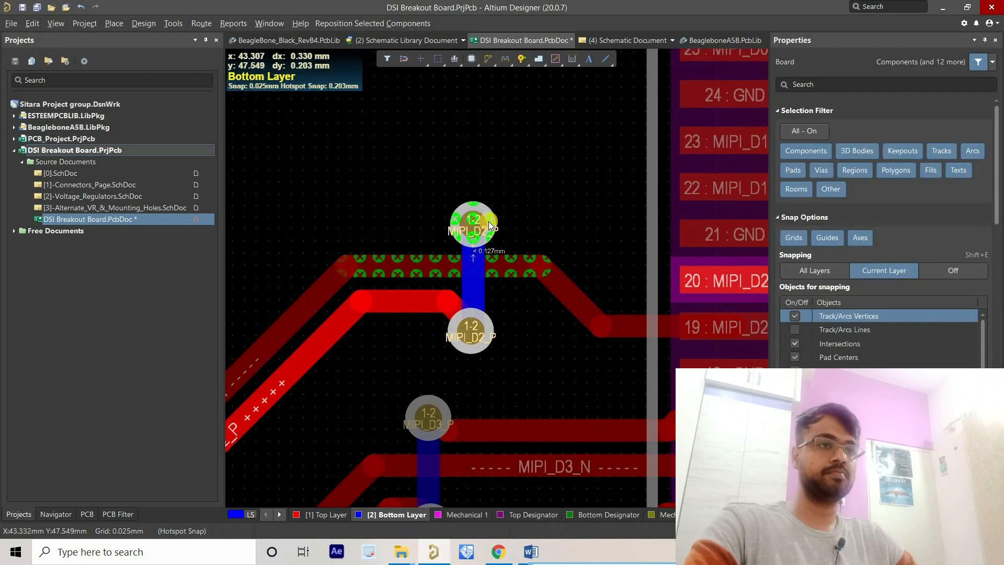
pyautogui.moveTo(476, 204); pyautogui.dragTo(477, 216)
pyautogui.moveTo(507, 264); pyautogui.dragTo(473, 275, button='right')
# Step: Try to reshape the Top Layer MIPI_D2_P bend leading into its first via by sliding the track
pyautogui.moveTo(473, 275); pyautogui.dragTo(476, 314)
pyautogui.moveTo(373, 323); pyautogui.dragTo(392, 274, button='right')
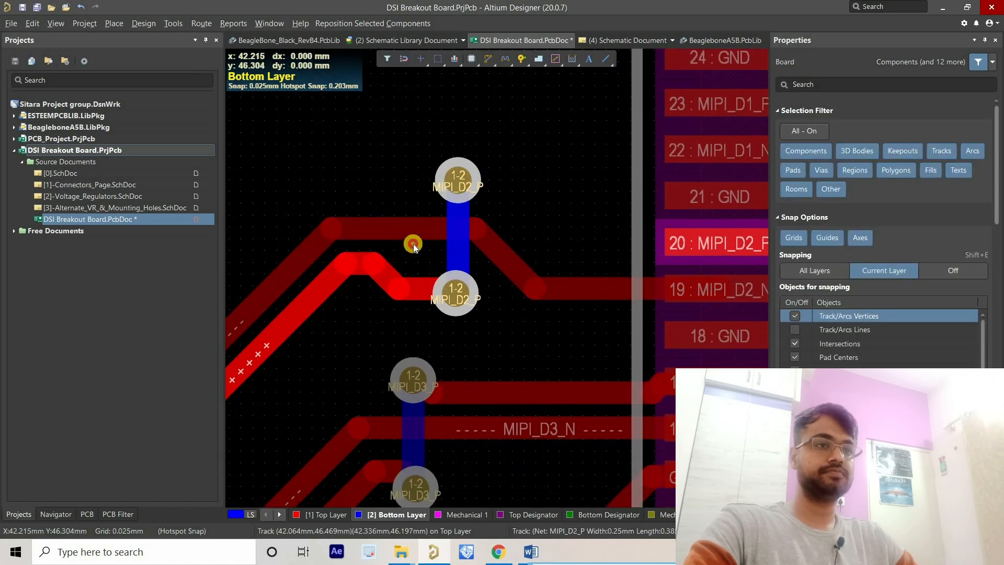
pyautogui.moveTo(413, 246); pyautogui.dragTo(409, 261)
# Step: Route MIPI_D2_P on the Top Layer from its second via around the MIPI_D2_N bend to pad 20 of J2
pyautogui.moveTo(421, 308); pyautogui.dragTo(372, 405, button='right')
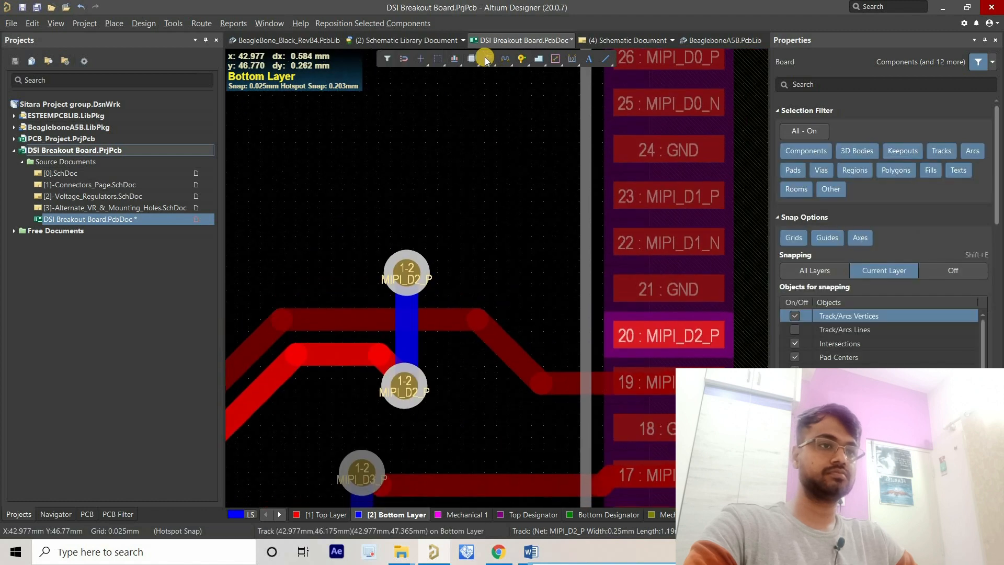
pyautogui.click(487, 59)
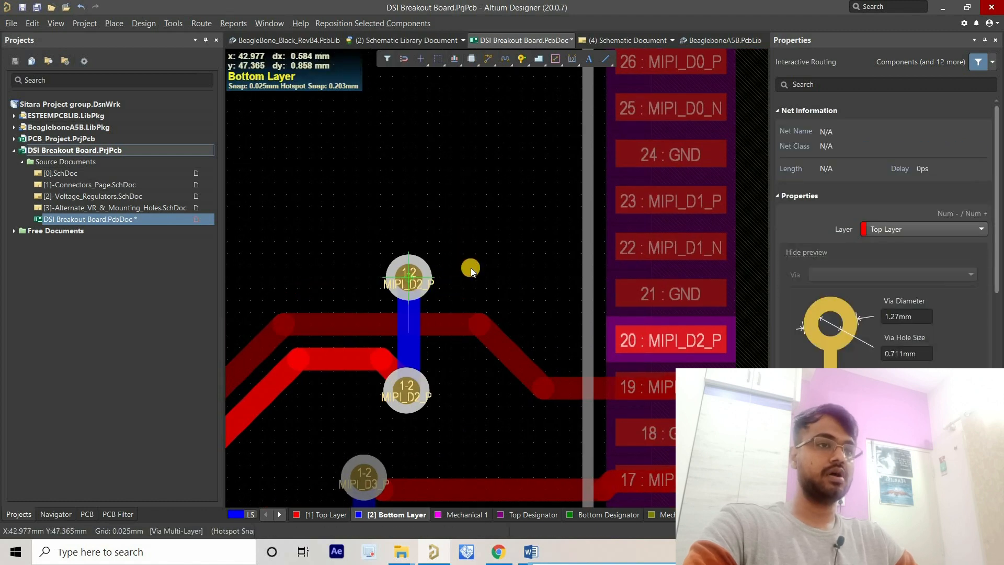
pyautogui.click(470, 268)
pyautogui.press('KP_Multiply')
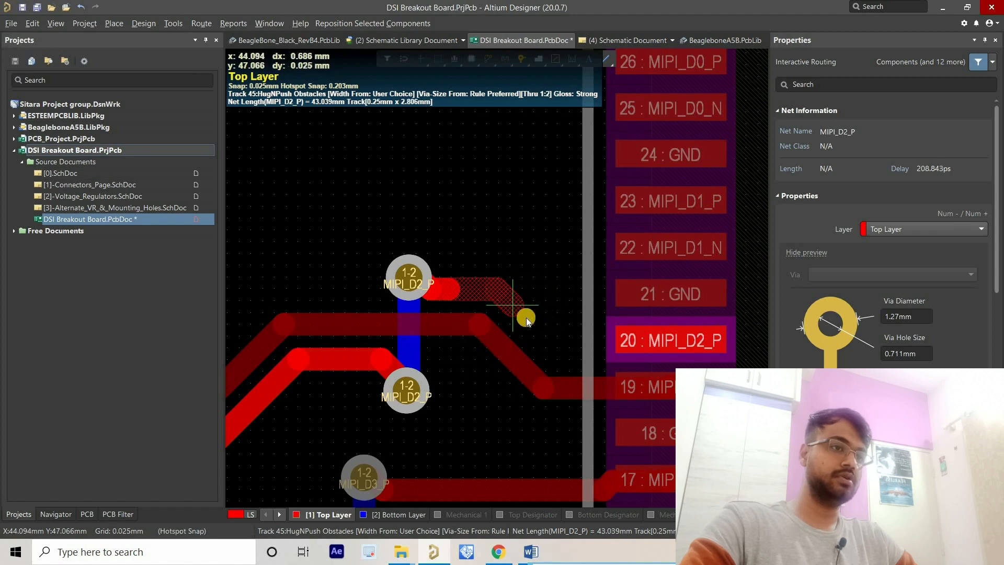
pyautogui.click(556, 358)
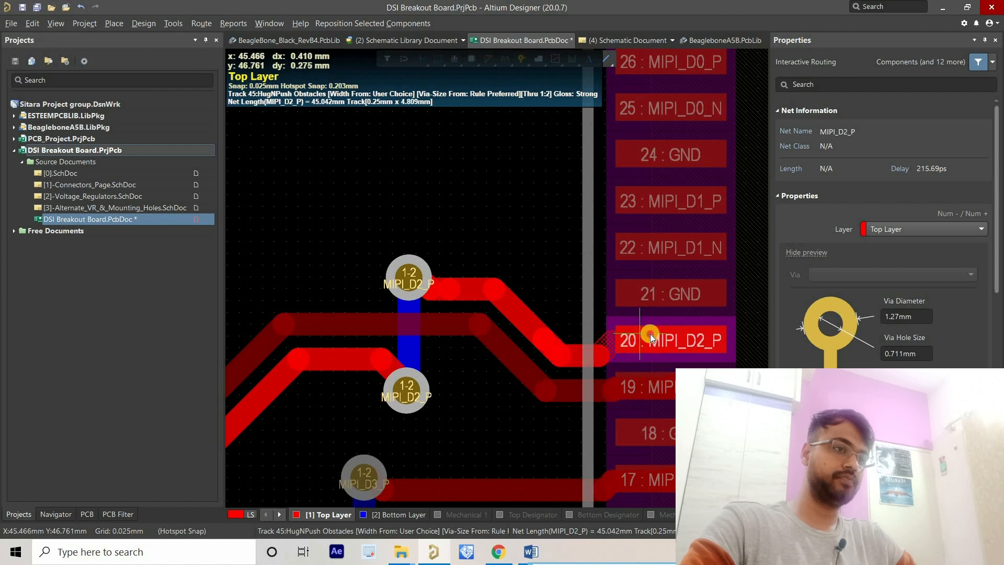
pyautogui.click(648, 334)
pyautogui.rightClick(609, 340)
# Step: Compare the total net lengths and delays of the MIPI_CLK_N, MIPI_CLK_P and MIPI_D2_N tracks near J1
pyautogui.keyDown('ctrl'); pyautogui.scroll(-8, 538, 204); pyautogui.keyUp('ctrl')
pyautogui.click(463, 255)
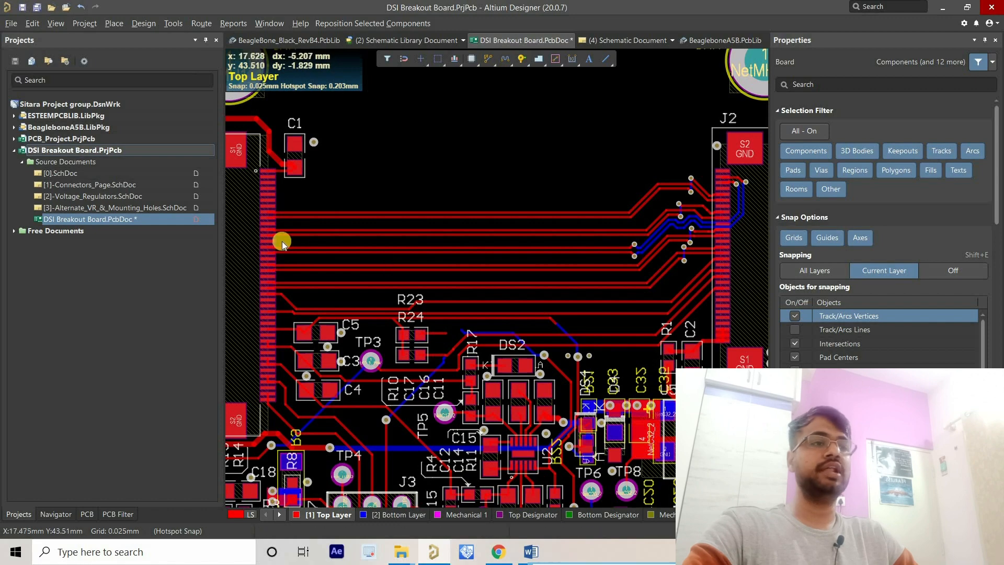
pyautogui.keyDown('ctrl'); pyautogui.scroll(4, 282, 244); pyautogui.keyUp('ctrl')
pyautogui.keyDown('ctrl'); pyautogui.scroll(1, 283, 252); pyautogui.keyUp('ctrl')
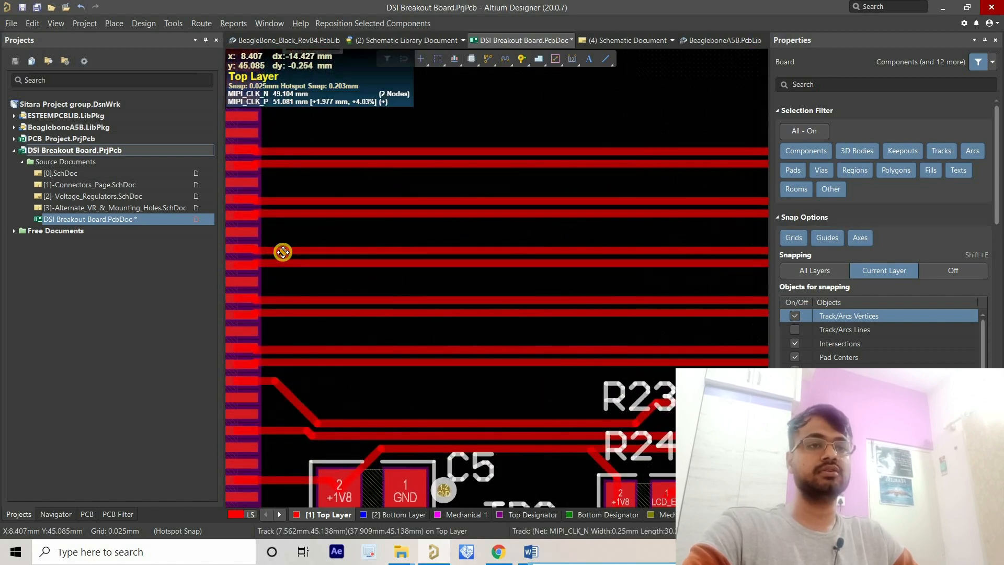
pyautogui.click(283, 252)
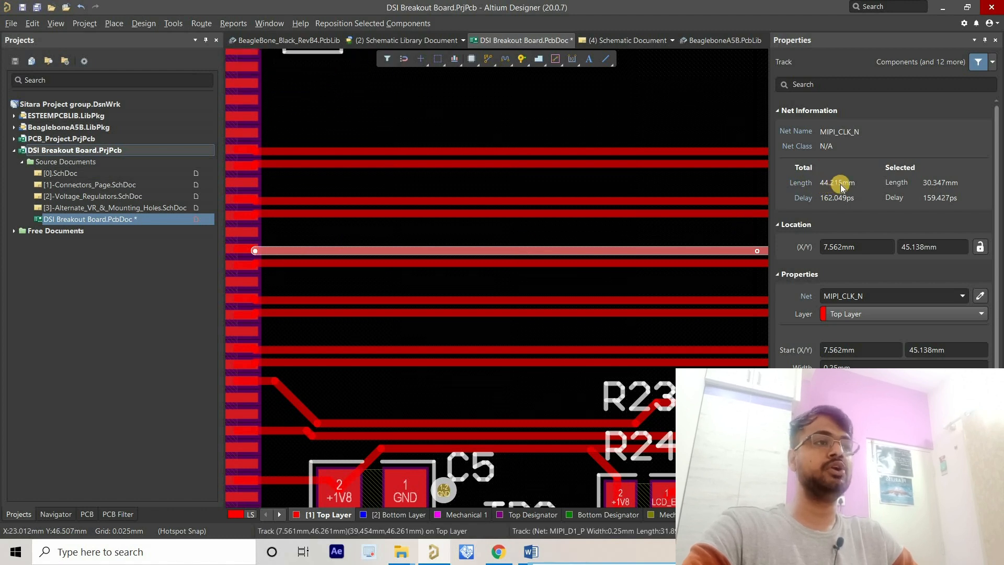
pyautogui.click(293, 261)
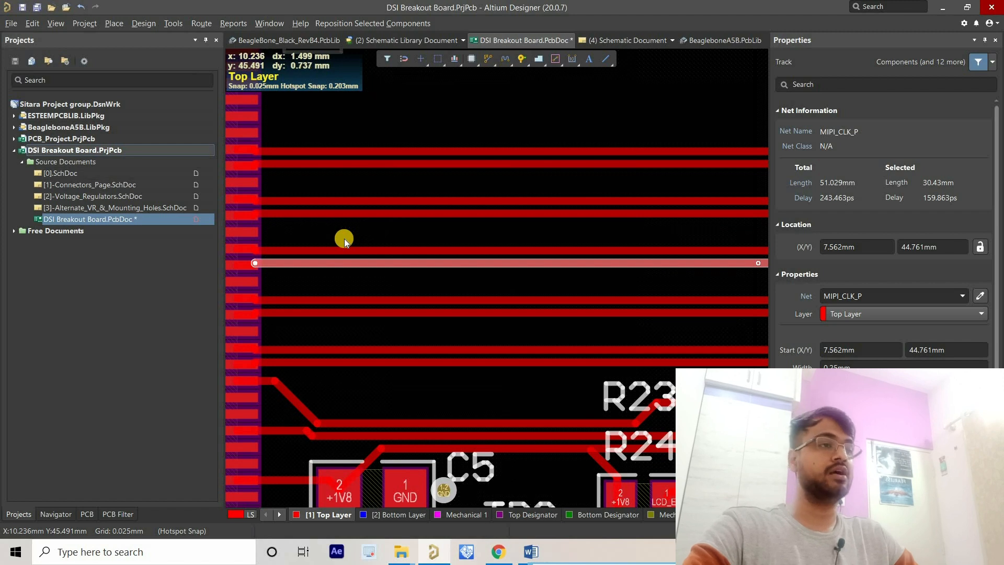
pyautogui.click(354, 282)
pyautogui.moveTo(352, 282); pyautogui.dragTo(346, 322, button='right')
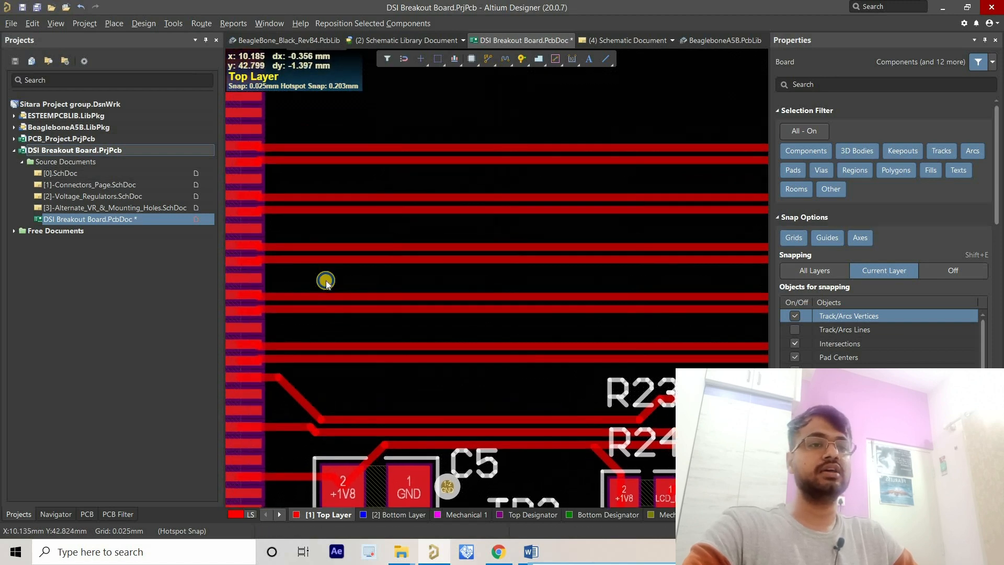
pyautogui.click(307, 246)
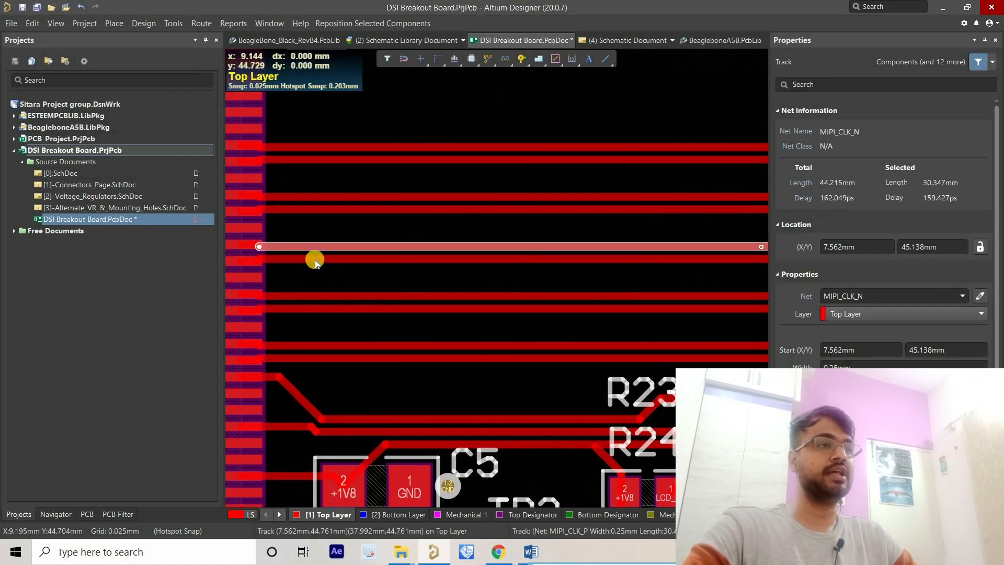
pyautogui.click(315, 260)
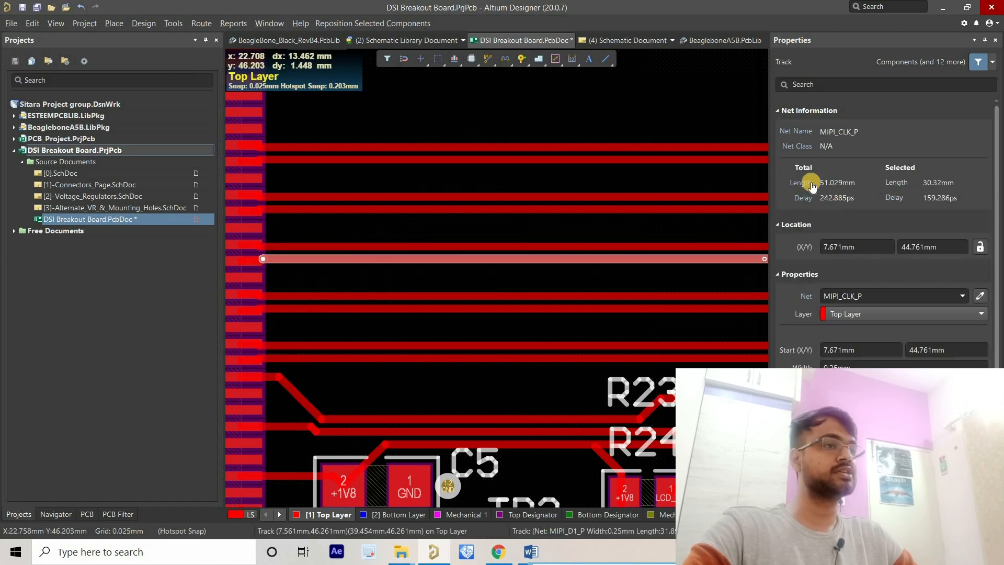
pyautogui.click(337, 301)
pyautogui.click(337, 299)
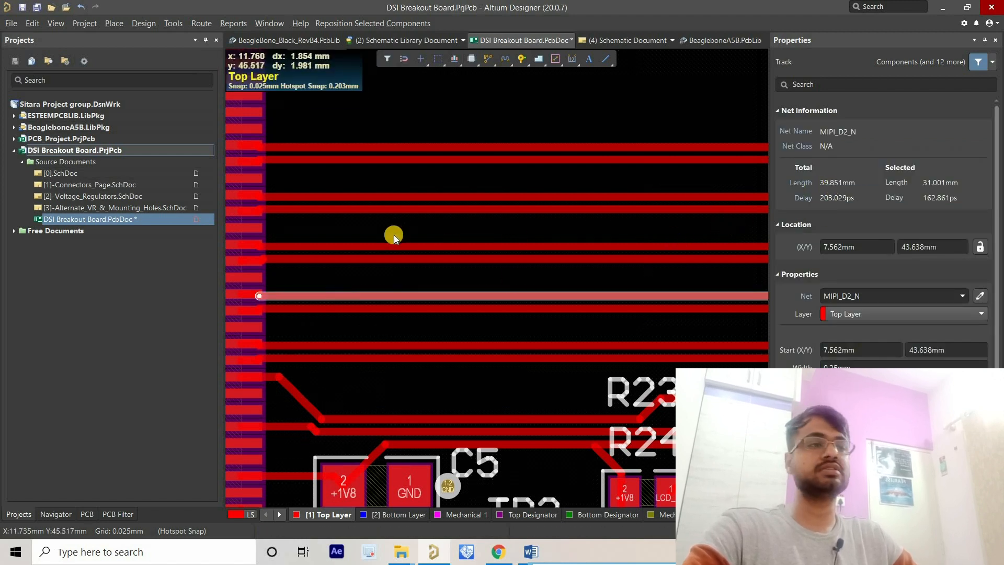
pyautogui.keyDown('ctrl'); pyautogui.scroll(-1, 394, 235); pyautogui.keyUp('ctrl')
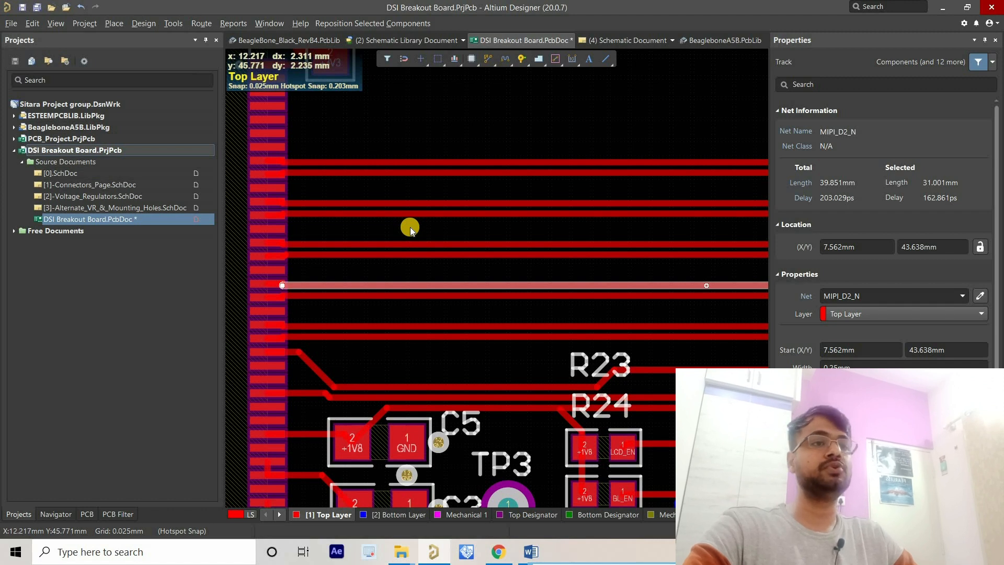
pyautogui.moveTo(410, 227); pyautogui.dragTo(401, 254, button='right')
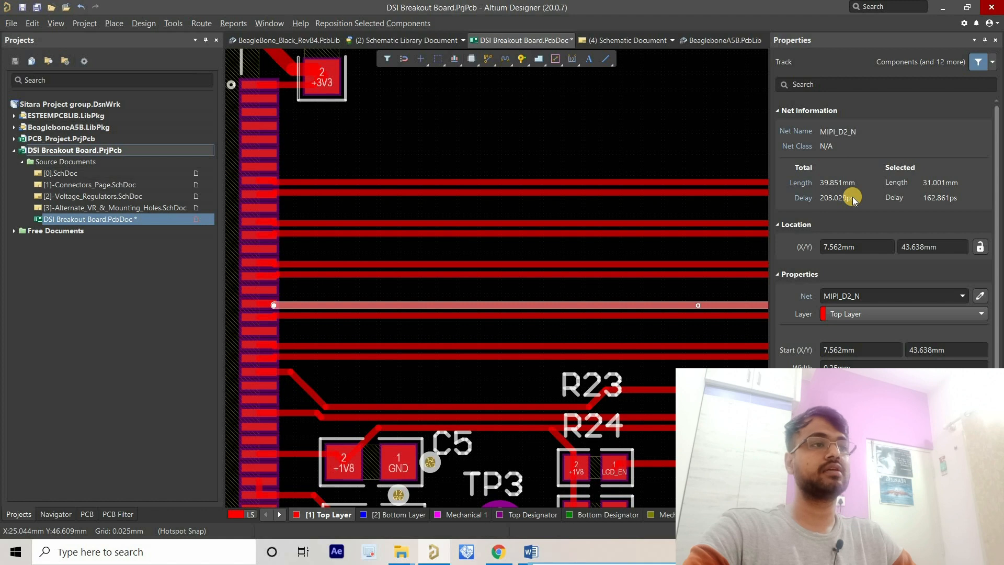
pyautogui.moveTo(424, 166); pyautogui.dragTo(410, 174, button='right')
pyautogui.keyDown('ctrl'); pyautogui.scroll(-1, 410, 179); pyautogui.keyUp('ctrl')
pyautogui.click(409, 175)
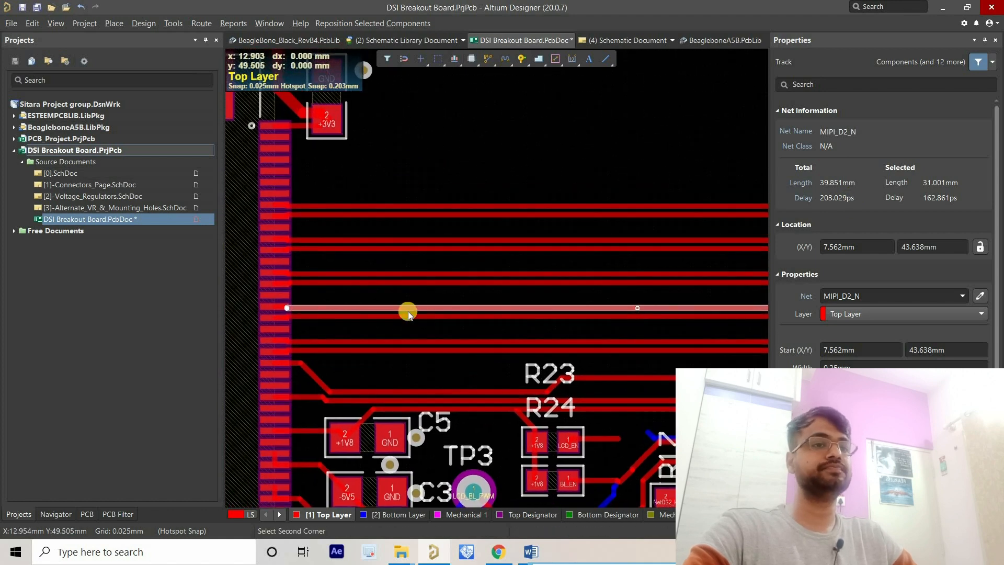
pyautogui.moveTo(307, 288); pyautogui.dragTo(296, 292, button='right')
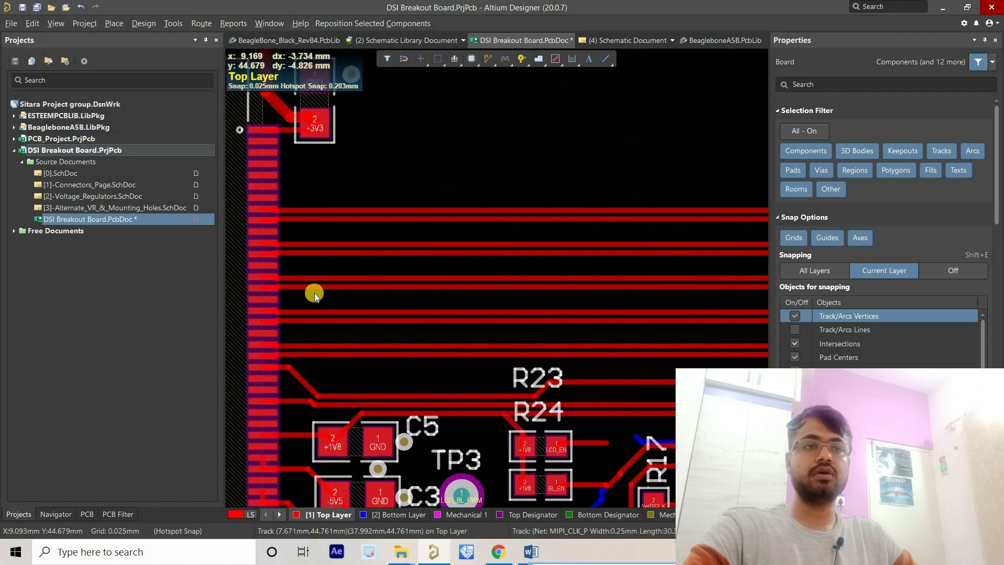
pyautogui.keyDown('ctrl'); pyautogui.scroll(3, 316, 293); pyautogui.keyUp('ctrl')
pyautogui.moveTo(371, 275); pyautogui.dragTo(327, 245, button='right')
pyautogui.keyDown('ctrl'); pyautogui.scroll(-5, 413, 280); pyautogui.keyUp('ctrl')
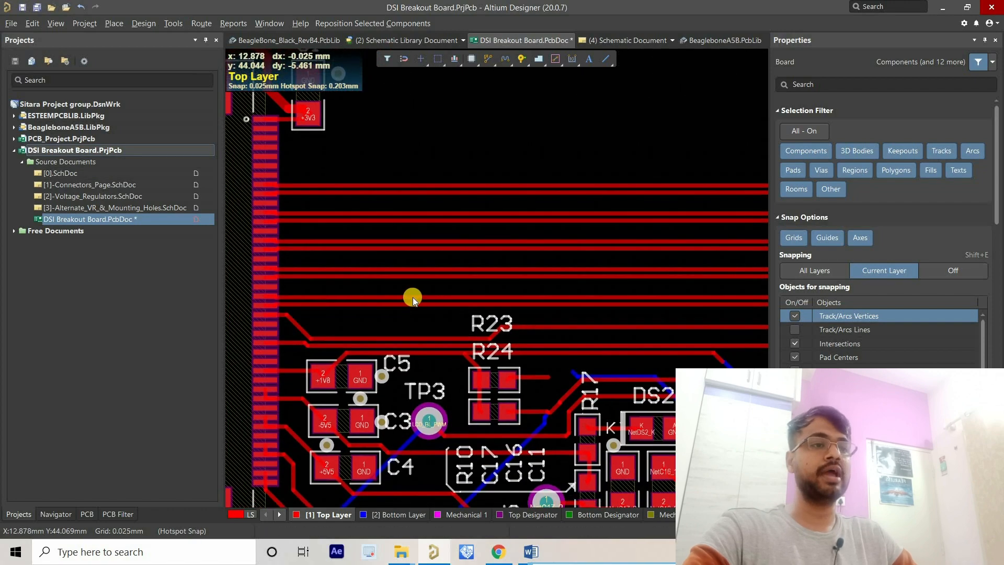
pyautogui.moveTo(388, 296); pyautogui.dragTo(266, 220, button='right')
pyautogui.keyDown('ctrl'); pyautogui.scroll(2, 399, 287); pyautogui.keyUp('ctrl')
pyautogui.keyDown('ctrl'); pyautogui.scroll(-4, 410, 284); pyautogui.keyUp('ctrl')
pyautogui.moveTo(311, 266); pyautogui.dragTo(398, 286, button='right')
# Step: Set the snap grid to 0.500 mm
pyautogui.keyDown('ctrl'); pyautogui.scroll(1, 359, 291); pyautogui.keyUp('ctrl')
pyautogui.keyDown('ctrl'); pyautogui.scroll(2, 359, 292); pyautogui.keyUp('ctrl')
pyautogui.keyDown('ctrl'); pyautogui.scroll(3, 415, 303); pyautogui.keyUp('ctrl')
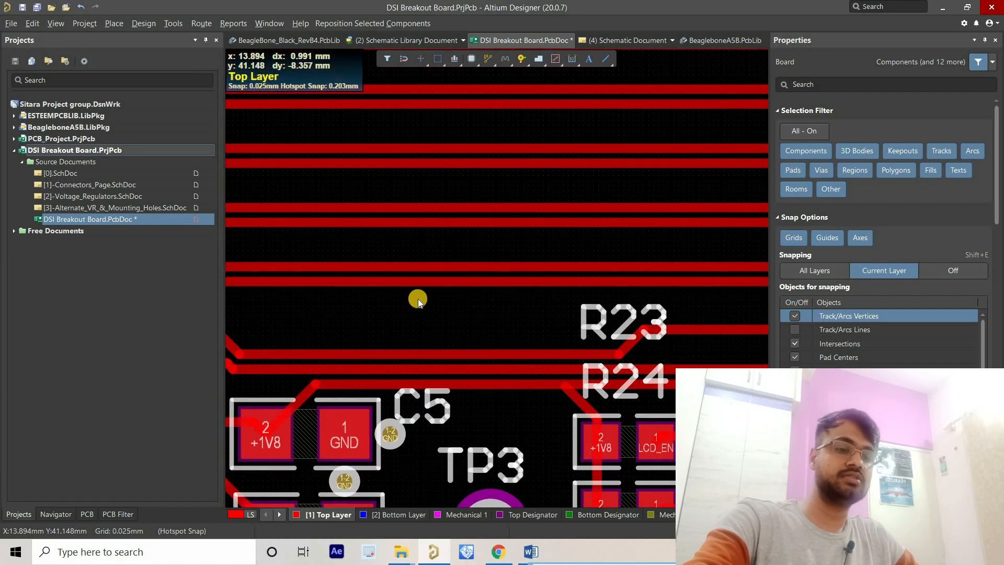
pyautogui.press('g')
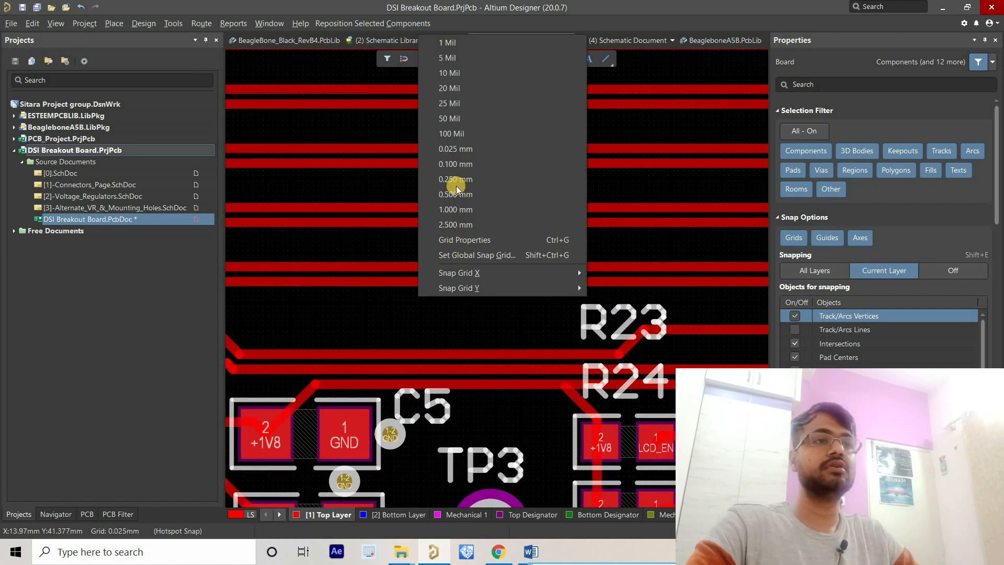
pyautogui.click(488, 190)
# Step: Delete the long straight Top Layer tracks of MIPI_D3_N and MIPI_D3_P that start at J1
pyautogui.moveTo(360, 261); pyautogui.dragTo(388, 298, button='right')
pyautogui.keyDown('ctrl'); pyautogui.scroll(-2, 472, 299); pyautogui.keyUp('ctrl')
pyautogui.keyDown('ctrl'); pyautogui.scroll(-2, 412, 300); pyautogui.keyUp('ctrl')
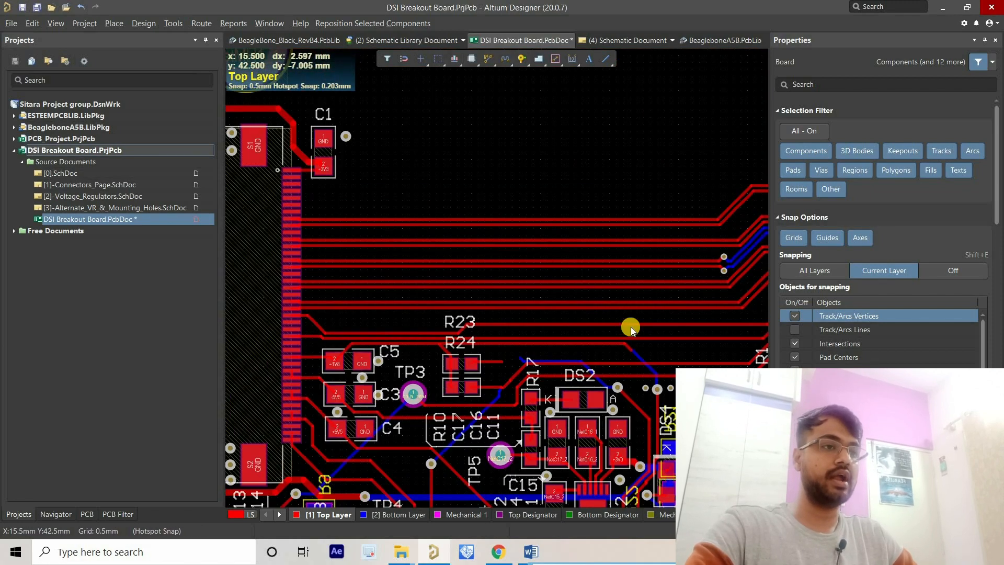
pyautogui.click(579, 303)
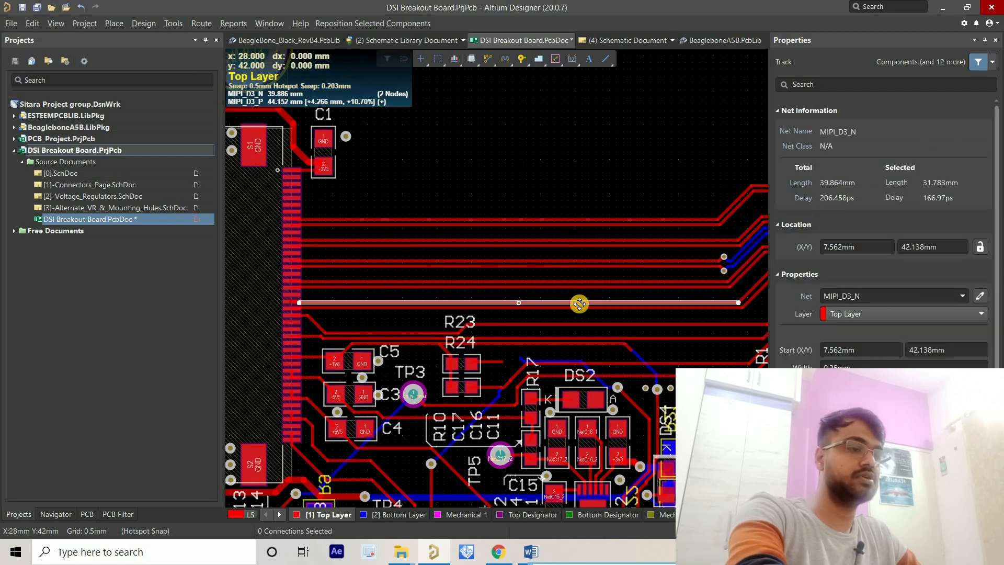
pyautogui.keyDown('ctrl'); pyautogui.scroll(1, 713, 325); pyautogui.keyUp('ctrl')
pyautogui.moveTo(715, 319); pyautogui.dragTo(687, 349, button='right')
pyautogui.keyDown('ctrl'); pyautogui.scroll(-2, 697, 335); pyautogui.keyUp('ctrl')
pyautogui.click(695, 324)
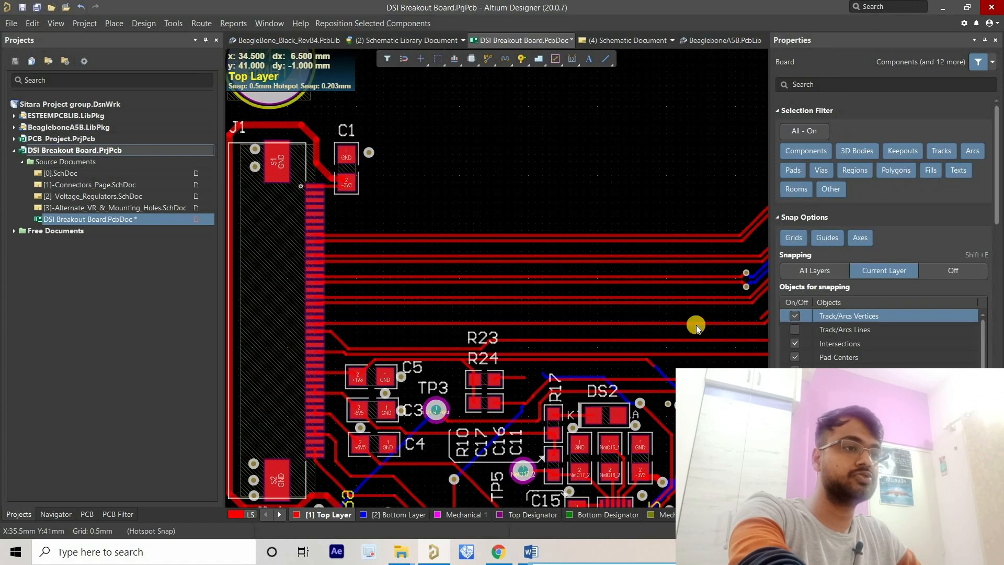
pyautogui.click(692, 322)
pyautogui.press('Delete')
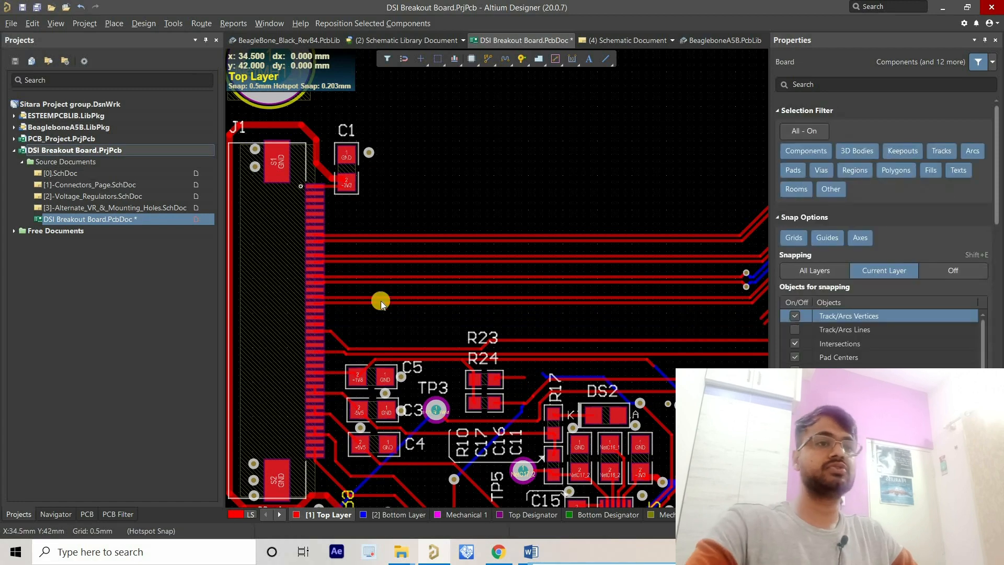
# Step: Route the MIPI_D3 differential pair out of its J1 pads on the Top Layer with a U-shaped detour dipping toward C5
pyautogui.click(489, 59)
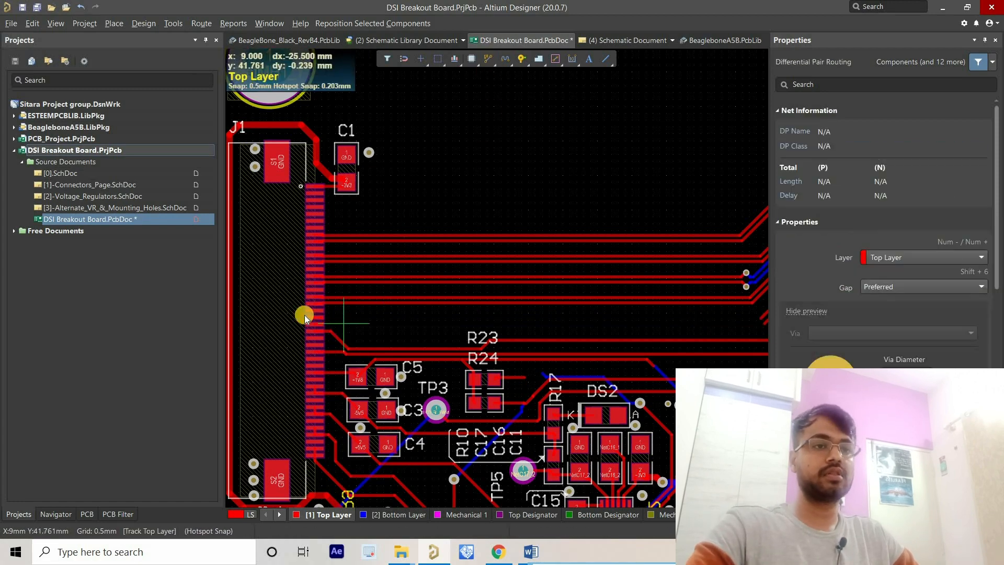
pyautogui.keyDown('ctrl'); pyautogui.scroll(4, 299, 324); pyautogui.keyUp('ctrl')
pyautogui.click(303, 336)
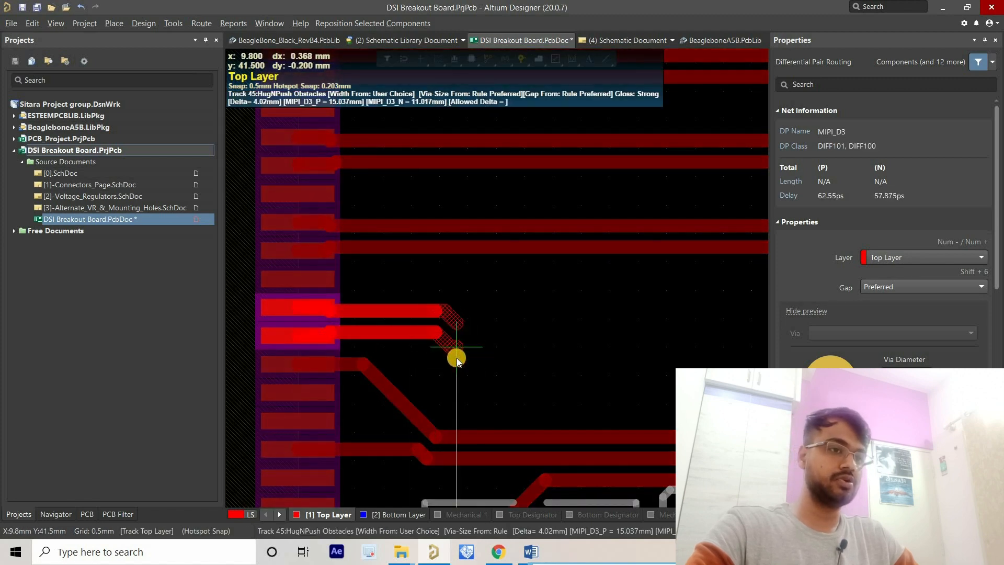
pyautogui.click(455, 357)
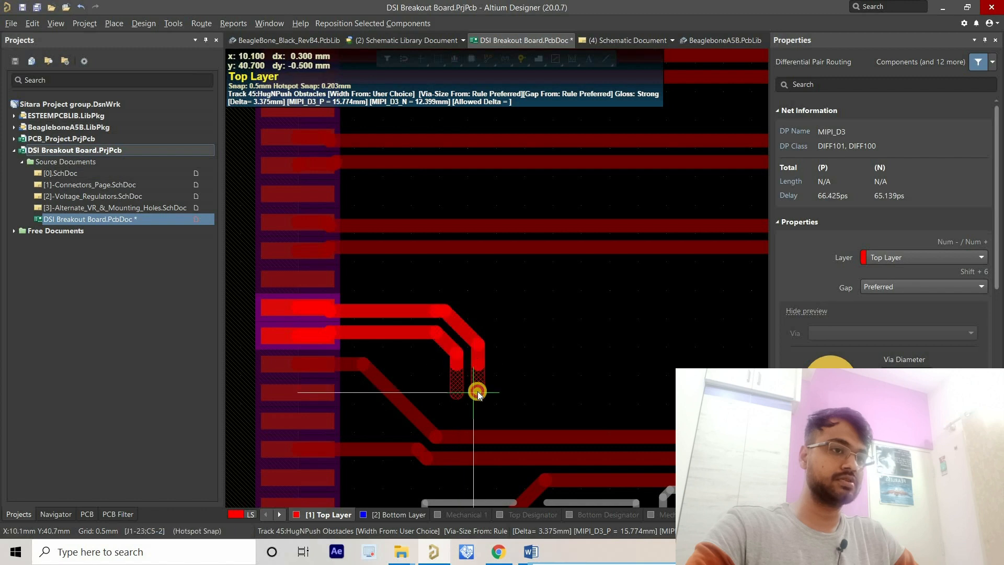
pyautogui.click(498, 404)
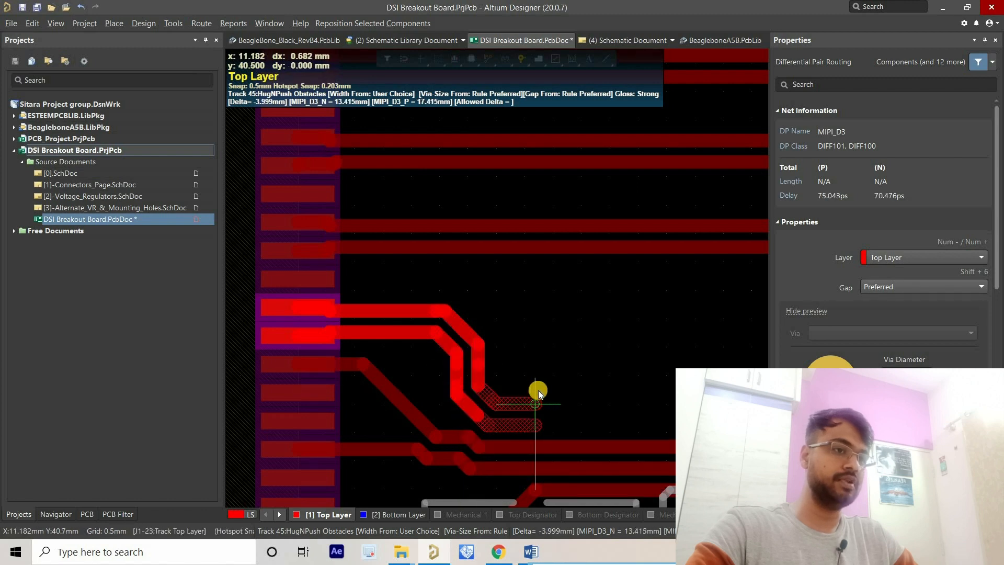
pyautogui.click(538, 390)
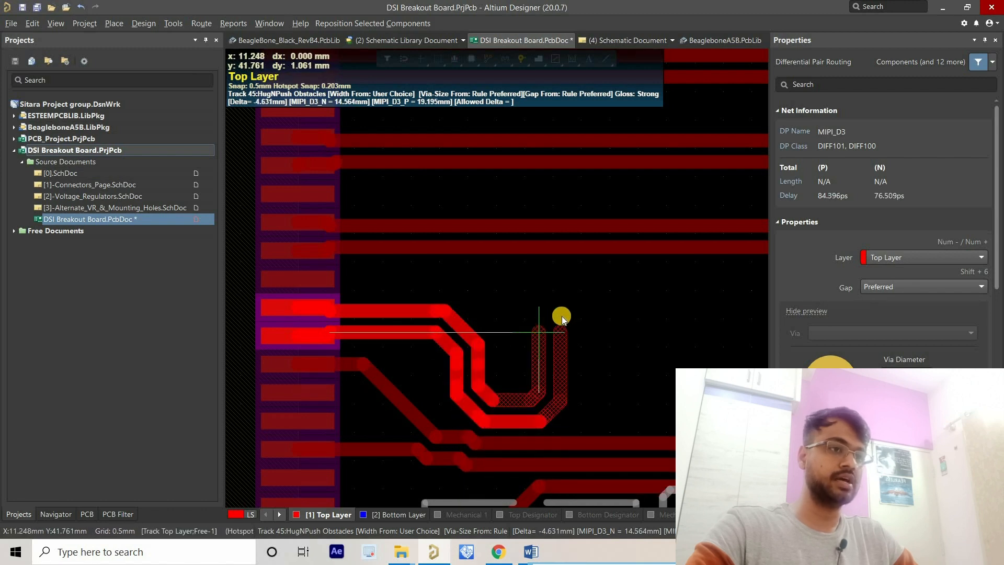
pyautogui.click(659, 319)
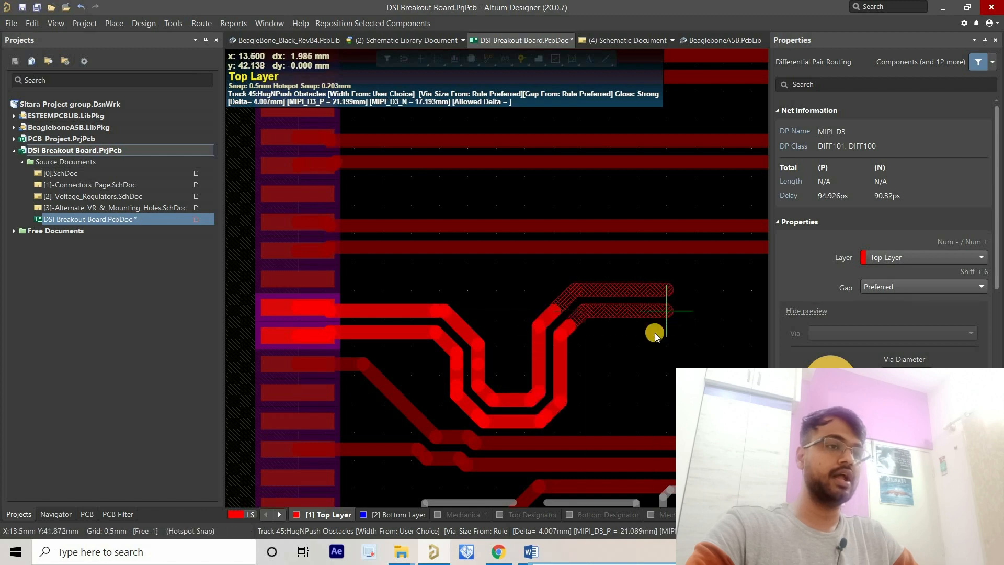
pyautogui.rightClick(653, 332)
# Step: Continue the MIPI_D3 differential pair from the end of the U-shaped detour straight across to the remaining diagonal tracks near J2
pyautogui.click(553, 310)
pyautogui.moveTo(629, 334)
pyautogui.mouseDown(button='right')
pyautogui.moveTo(591, 317)
pyautogui.moveTo(457, 317)
pyautogui.moveTo(465, 309)
pyautogui.mouseUp(button='right')
pyautogui.keyDown('ctrl'); pyautogui.scroll(-2, 466, 325); pyautogui.keyUp('ctrl')
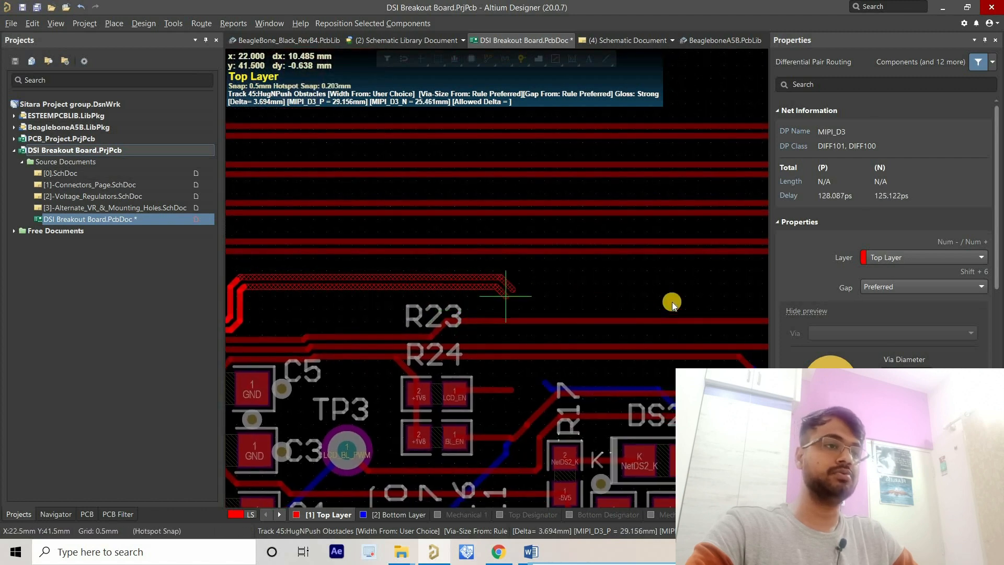
pyautogui.moveTo(674, 300); pyautogui.dragTo(412, 316, button='right')
pyautogui.moveTo(610, 309); pyautogui.dragTo(562, 316, button='right')
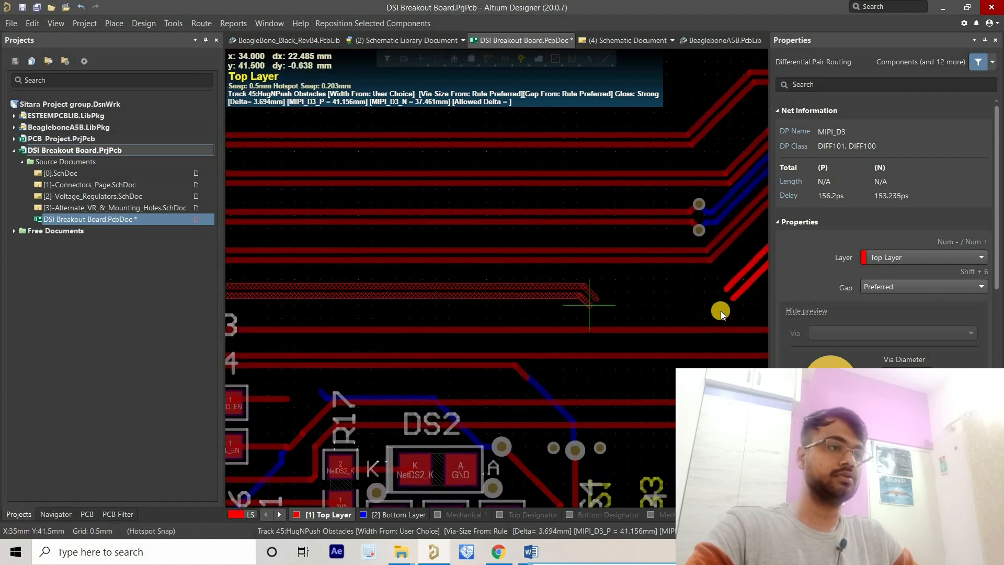
pyautogui.click(732, 290)
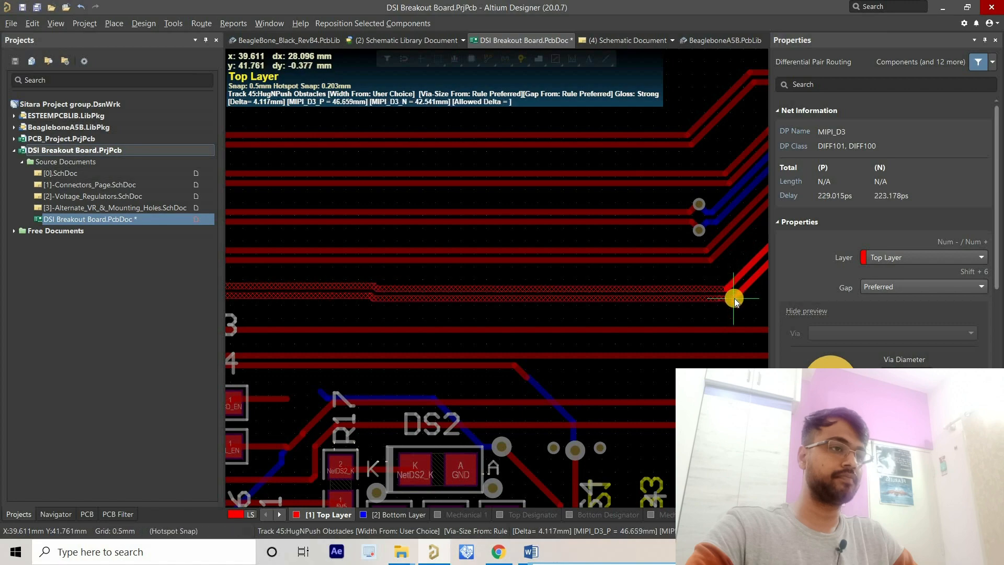
pyautogui.rightClick(558, 285)
# Step: Check the total net lengths and delays of the rerouted MIPI_D3_N track and the MIPI_CLK_P track near J1
pyautogui.moveTo(558, 285); pyautogui.dragTo(683, 264, button='right')
pyautogui.keyDown('ctrl'); pyautogui.scroll(-2, 683, 265); pyautogui.keyUp('ctrl')
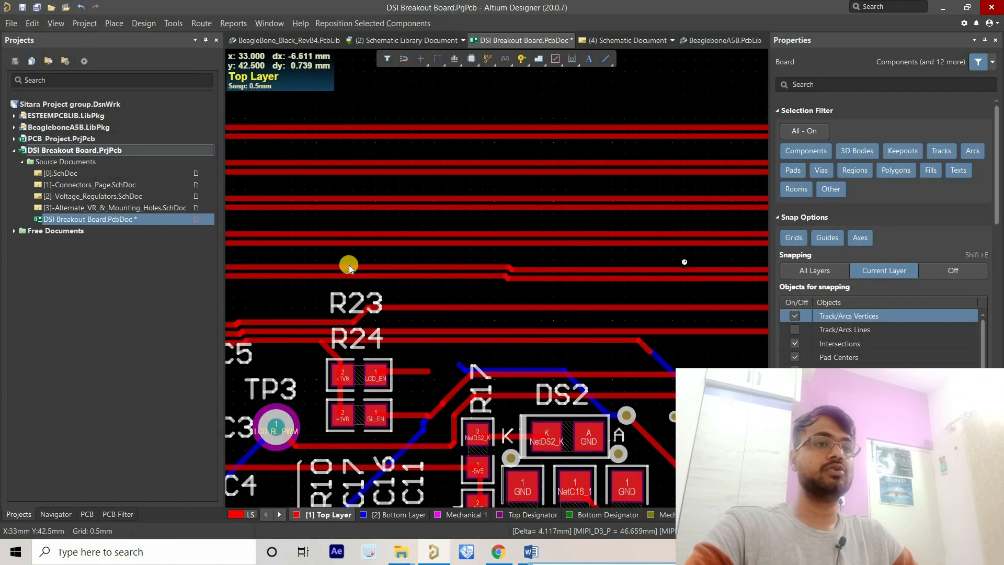
pyautogui.moveTo(349, 267); pyautogui.dragTo(569, 244, button='right')
pyautogui.keyDown('ctrl'); pyautogui.scroll(3, 434, 240); pyautogui.keyUp('ctrl')
pyautogui.click(397, 227)
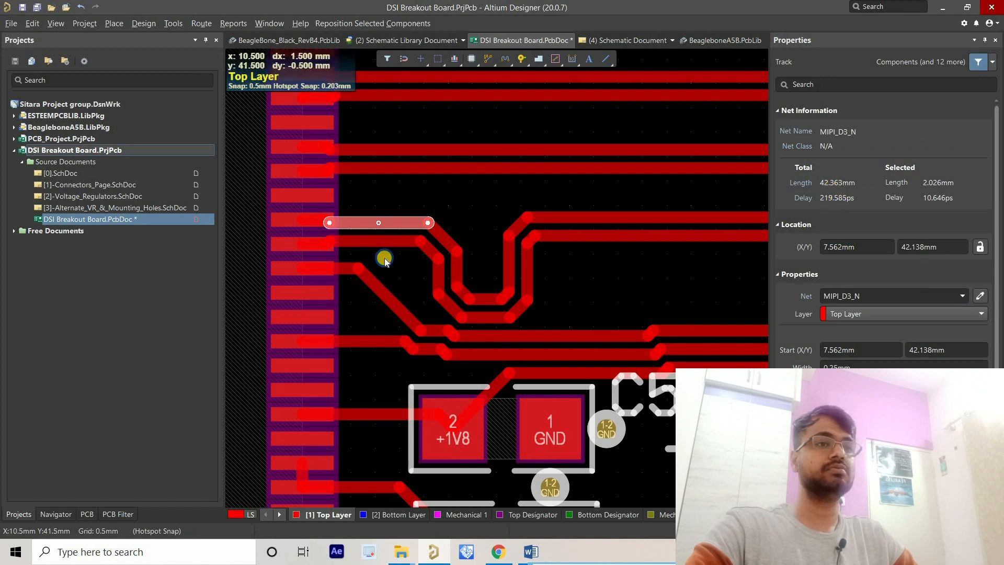
pyautogui.moveTo(423, 205); pyautogui.dragTo(380, 257, button='right')
pyautogui.click(337, 146)
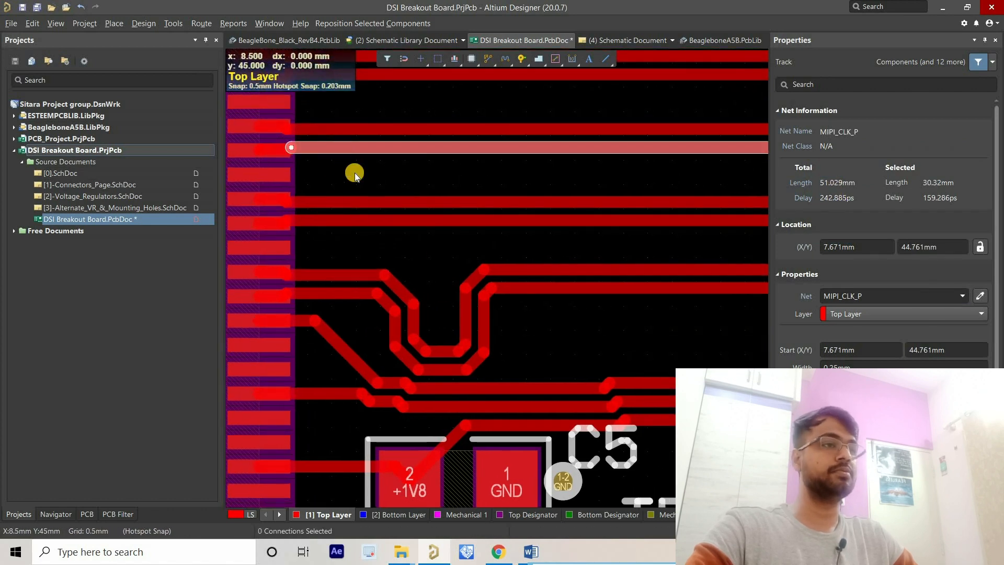
# Step: Check the total net length and delay of the MIPI_D3_P track beside J1 against its MIPI_D3_N partner
pyautogui.moveTo(325, 228); pyautogui.dragTo(238, 187, button='right')
pyautogui.click(265, 248)
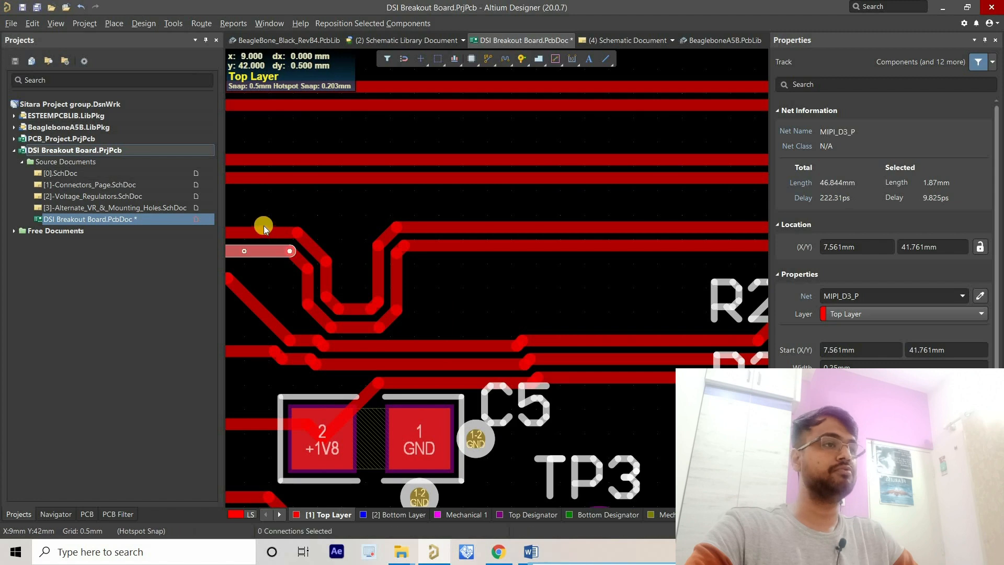
pyautogui.click(265, 225)
pyautogui.moveTo(266, 233); pyautogui.dragTo(313, 242, button='right')
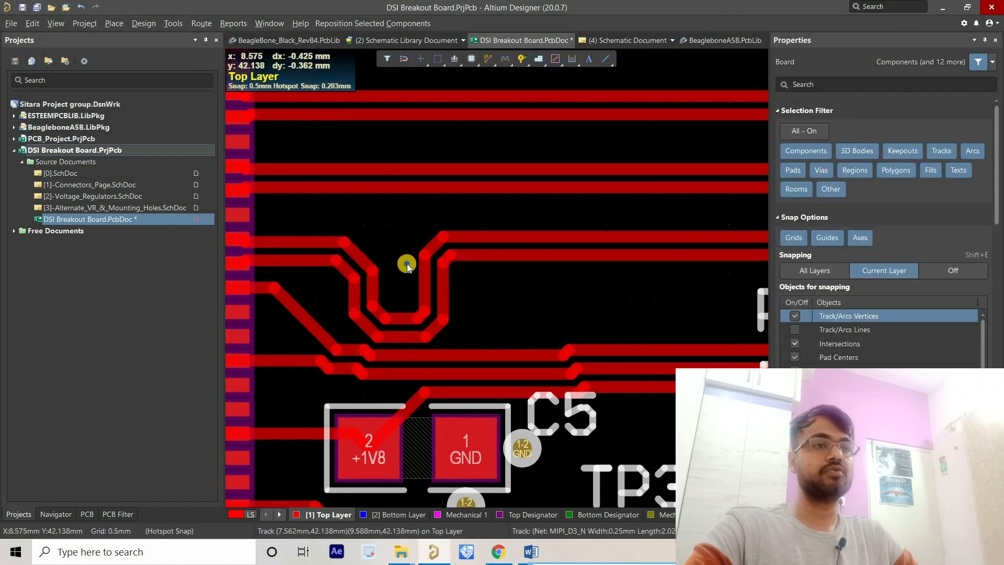
# Step: Delete the straight MIPI_D3_P and MIPI_D3_N track segments that follow the U-shaped detour on the Top Layer
pyautogui.keyDown('ctrl'); pyautogui.scroll(-5, 351, 283); pyautogui.keyUp('ctrl')
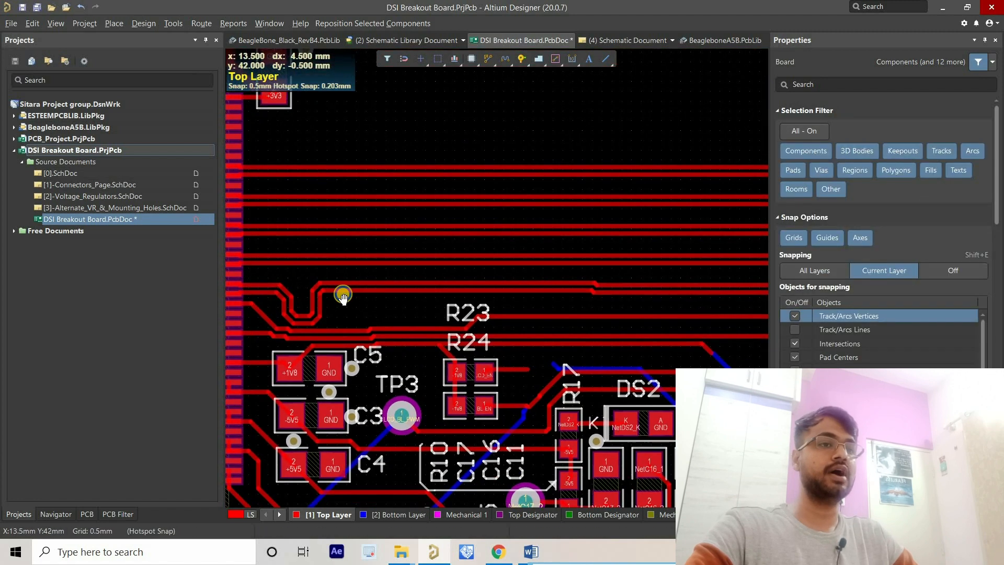
pyautogui.click(345, 290)
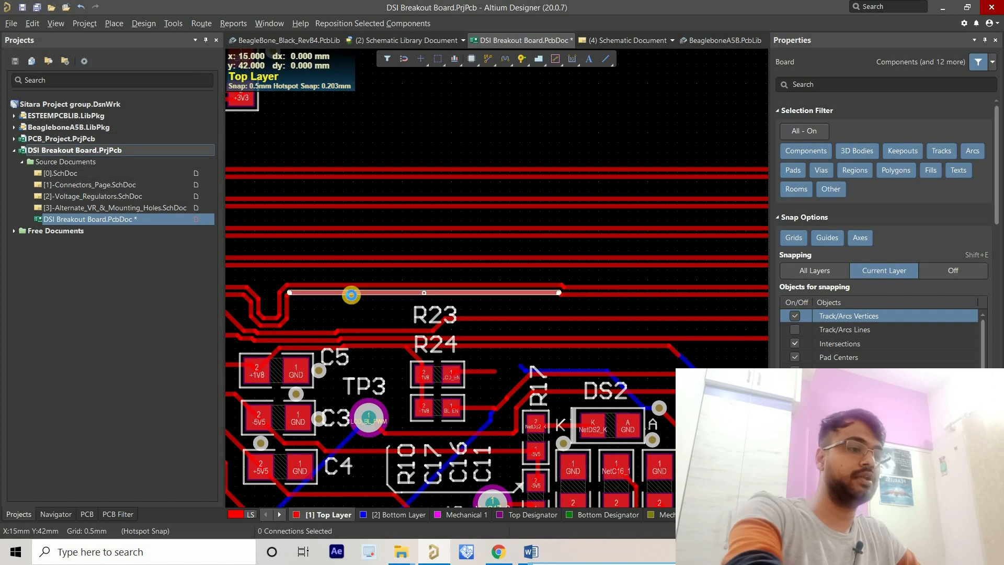
pyautogui.press('Delete')
pyautogui.click(345, 285)
pyautogui.press('Delete')
# Step: Route the MIPI_D3 differential pair from the end of the first U-shaped detour through a second U-shaped detour above C5
pyautogui.moveTo(286, 285); pyautogui.dragTo(357, 306, button='right')
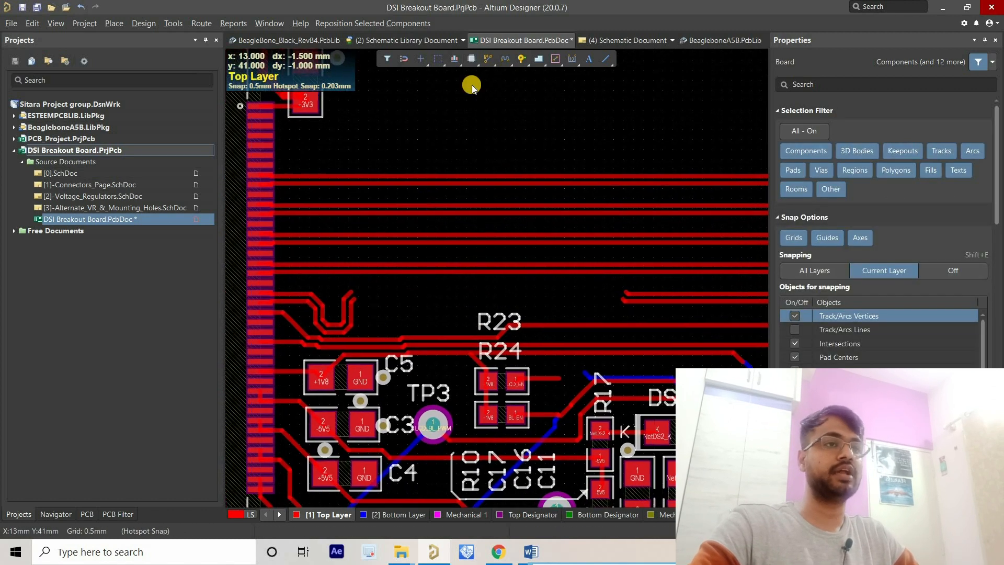
pyautogui.click(487, 60)
pyautogui.keyDown('ctrl'); pyautogui.scroll(2, 369, 277); pyautogui.keyUp('ctrl')
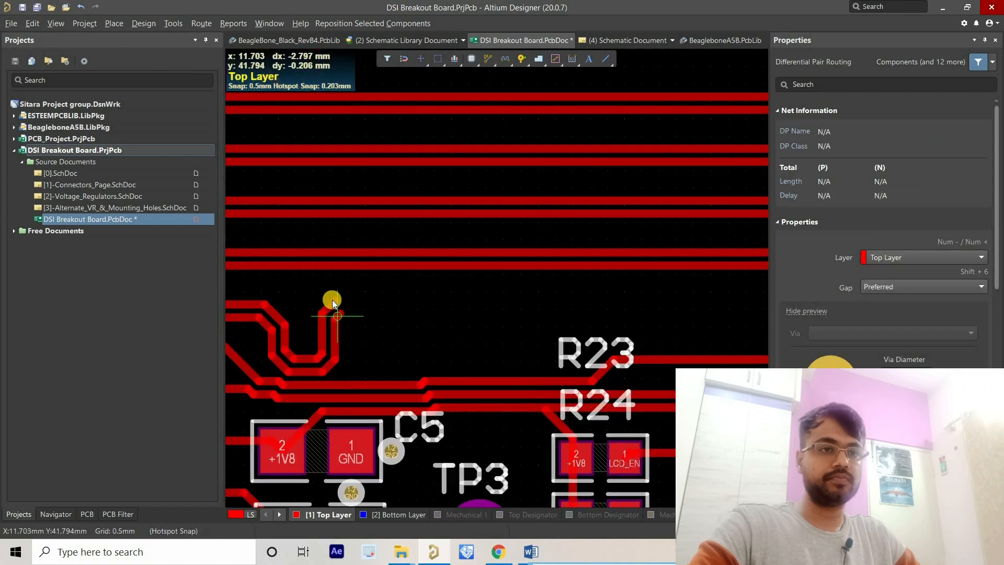
pyautogui.click(382, 300)
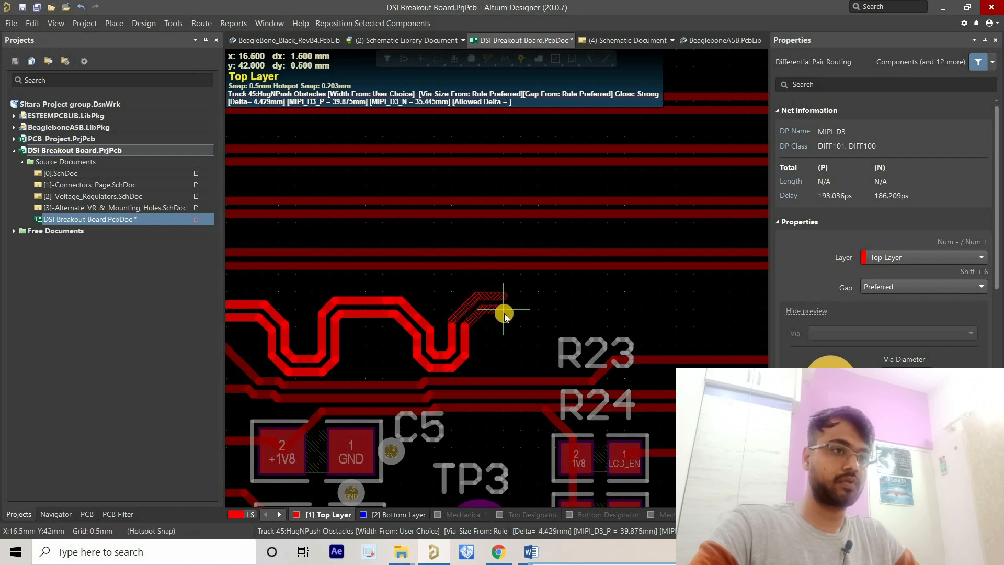
pyautogui.click(504, 313)
# Step: Continue the MIPI_D3 pair straight from the second detour past R23 to the remaining Top Layer tracks toward J2
pyautogui.moveTo(662, 326); pyautogui.dragTo(421, 320, button='right')
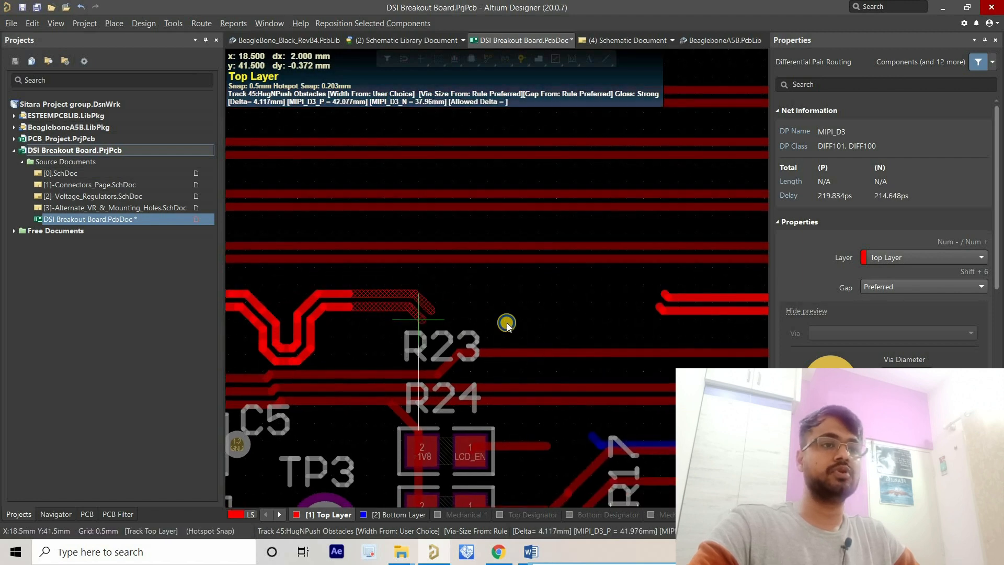
pyautogui.keyDown('ctrl'); pyautogui.scroll(-2, 602, 326); pyautogui.keyUp('ctrl')
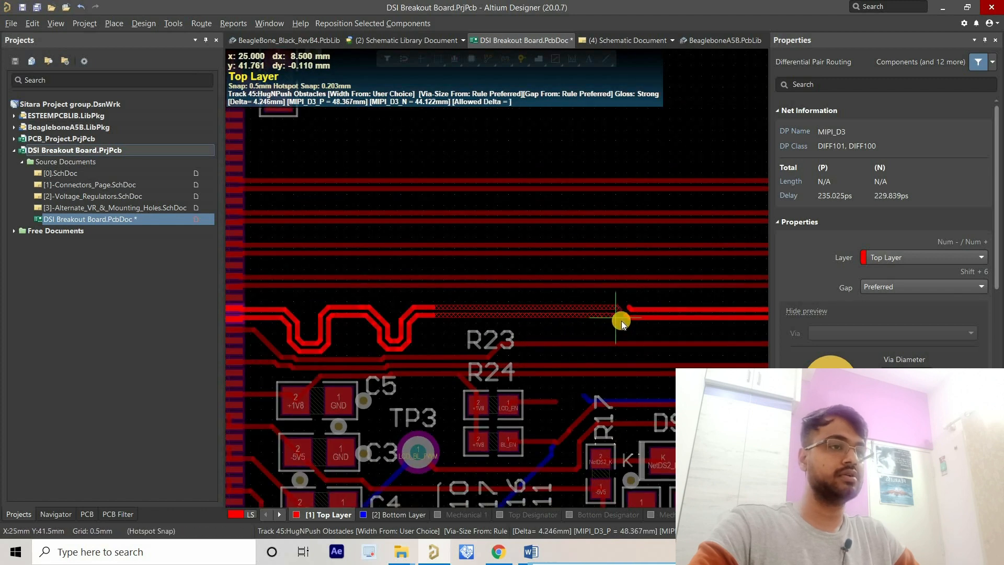
pyautogui.keyDown('ctrl'); pyautogui.scroll(3, 621, 321); pyautogui.keyUp('ctrl')
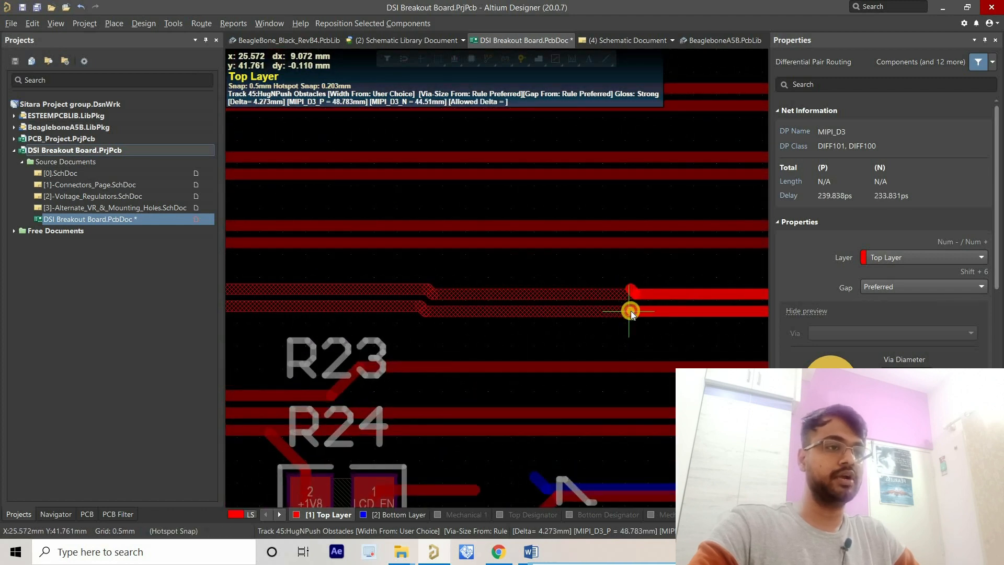
pyautogui.click(630, 312)
pyautogui.rightClick(624, 323)
pyautogui.rightClick(620, 332)
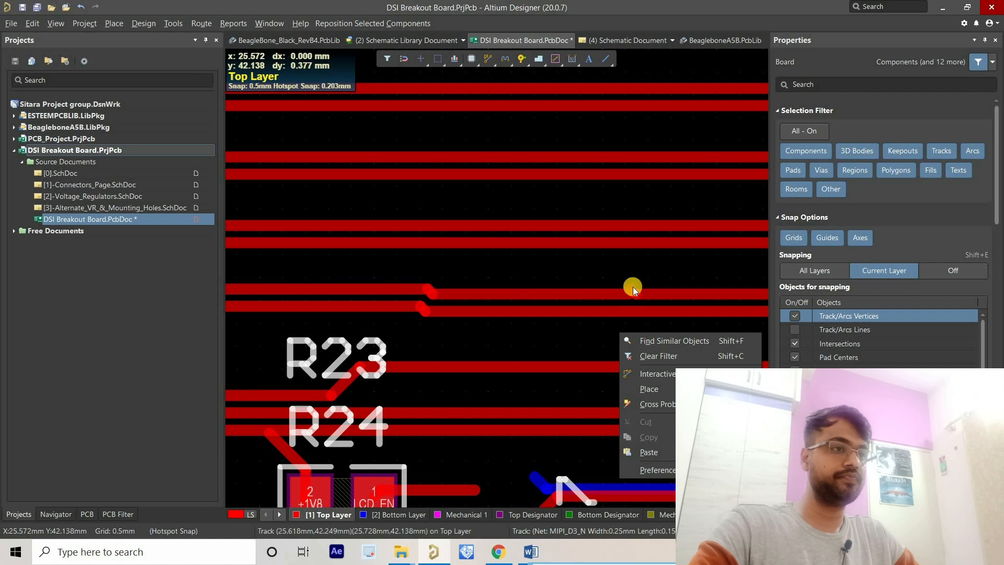
pyautogui.press('Escape')
# Step: Remove the leftover diagonal stub of MIPI_D3_N at the joint and stretch the adjoining track's start to X 25.572 mm, Y 42.138 mm
pyautogui.keyDown('ctrl'); pyautogui.scroll(2, 627, 282); pyautogui.keyUp('ctrl')
pyautogui.click(631, 286)
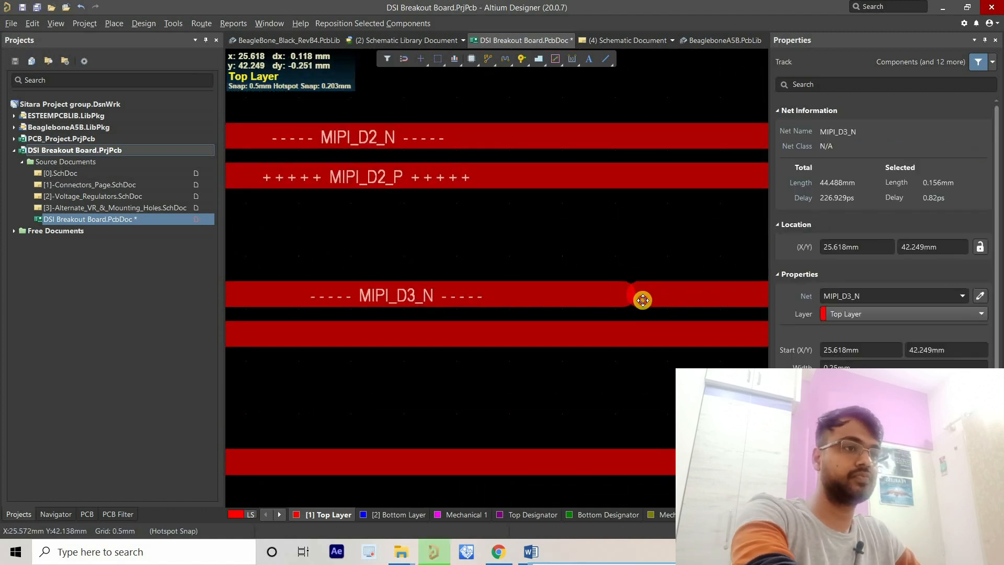
pyautogui.click(636, 293)
pyautogui.moveTo(621, 294); pyautogui.dragTo(604, 305)
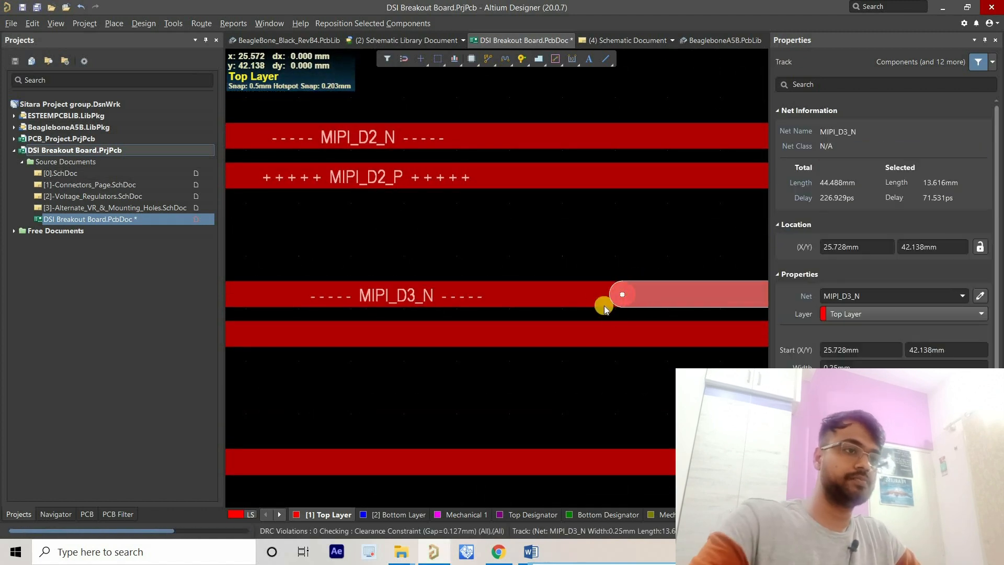
# Step: Check the total net lengths and delays of MIPI_D3_N and MIPI_D3_P on their short tracks at J1
pyautogui.keyDown('ctrl'); pyautogui.scroll(-5, 604, 306); pyautogui.keyUp('ctrl')
pyautogui.keyDown('ctrl'); pyautogui.scroll(2, 512, 325); pyautogui.keyUp('ctrl')
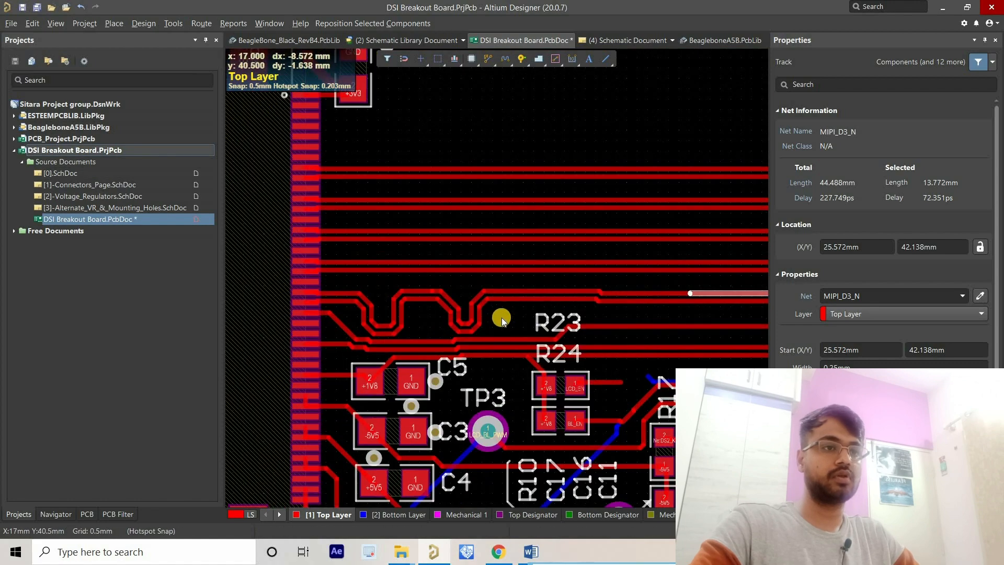
pyautogui.click(501, 318)
pyautogui.keyDown('ctrl'); pyautogui.scroll(2, 329, 297); pyautogui.keyUp('ctrl')
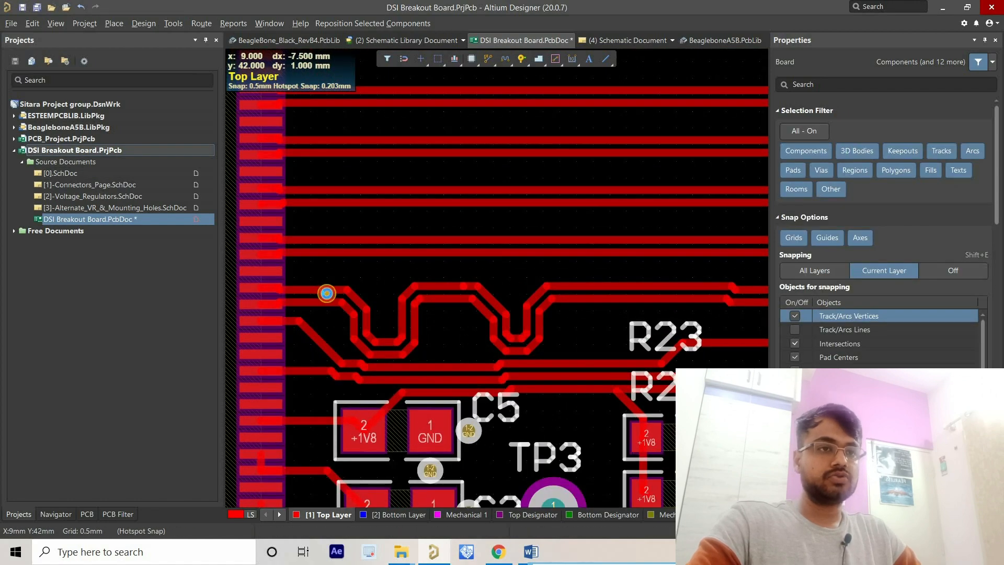
pyautogui.moveTo(327, 292); pyautogui.dragTo(347, 288)
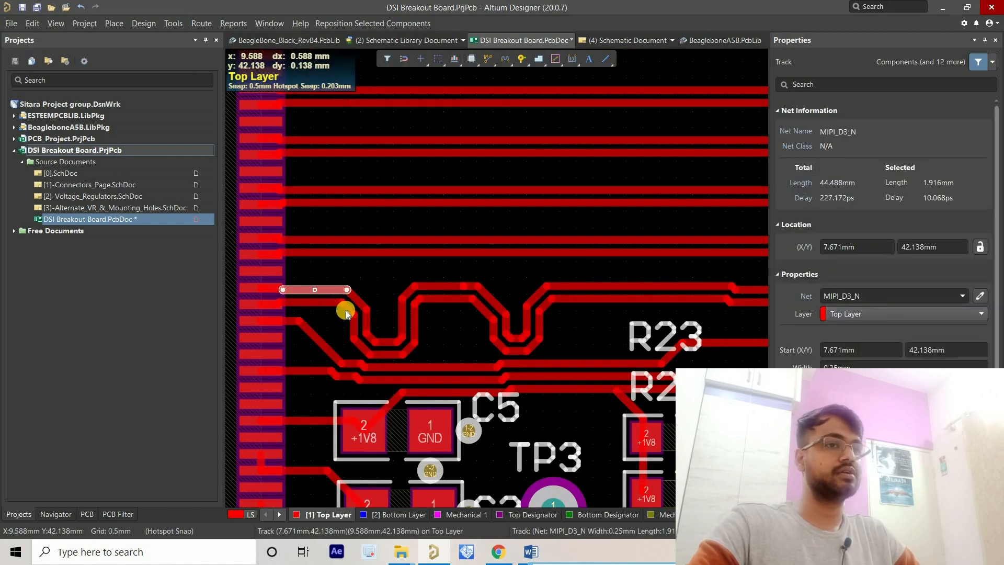
pyautogui.click(316, 301)
pyautogui.moveTo(351, 310); pyautogui.dragTo(353, 374, button='right')
# Step: Delete the straight MIPI_D3_P and MIPI_D3_N segments between the second detour and the small jog above R23
pyautogui.moveTo(420, 364); pyautogui.dragTo(239, 269, button='right')
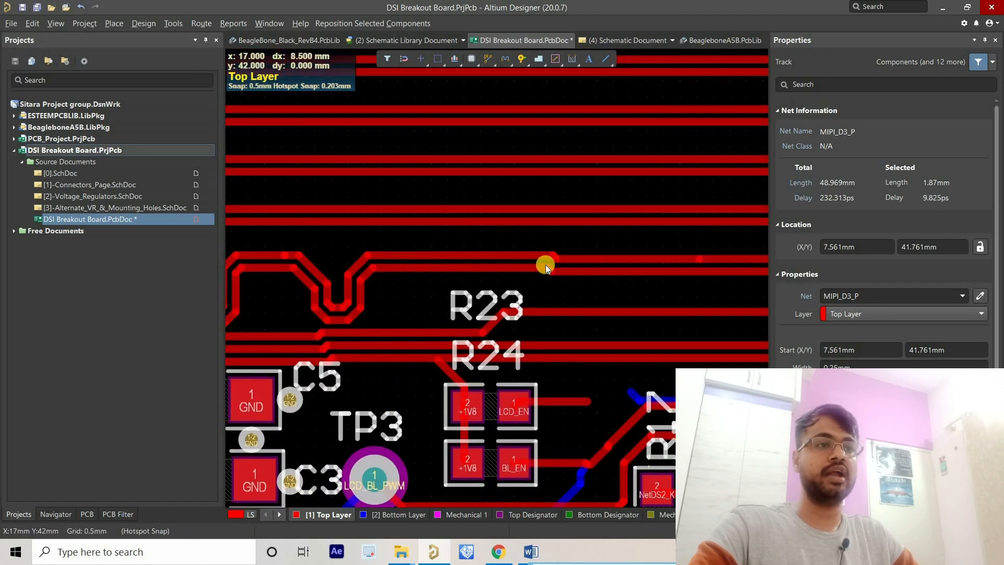
pyautogui.click(511, 271)
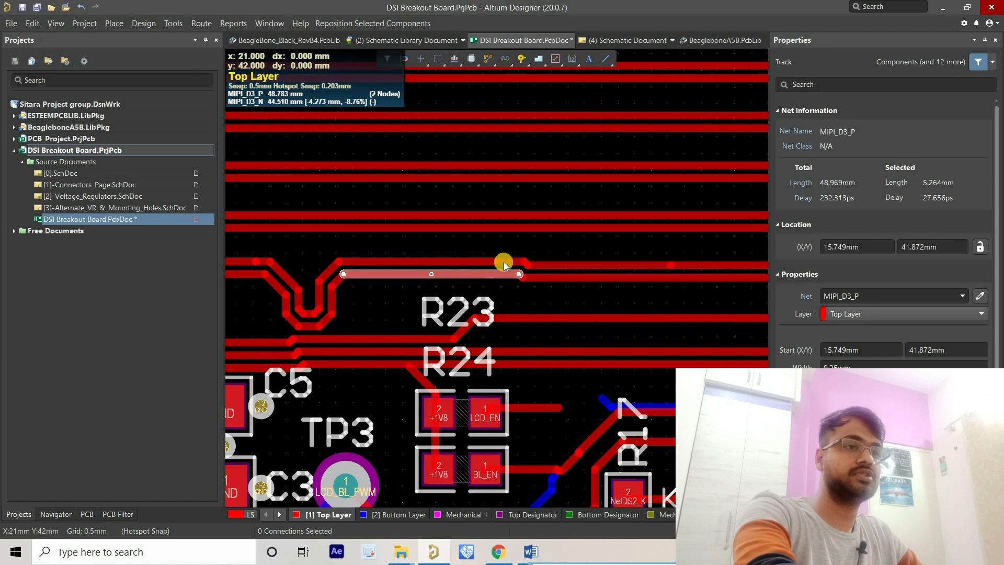
pyautogui.press('Delete')
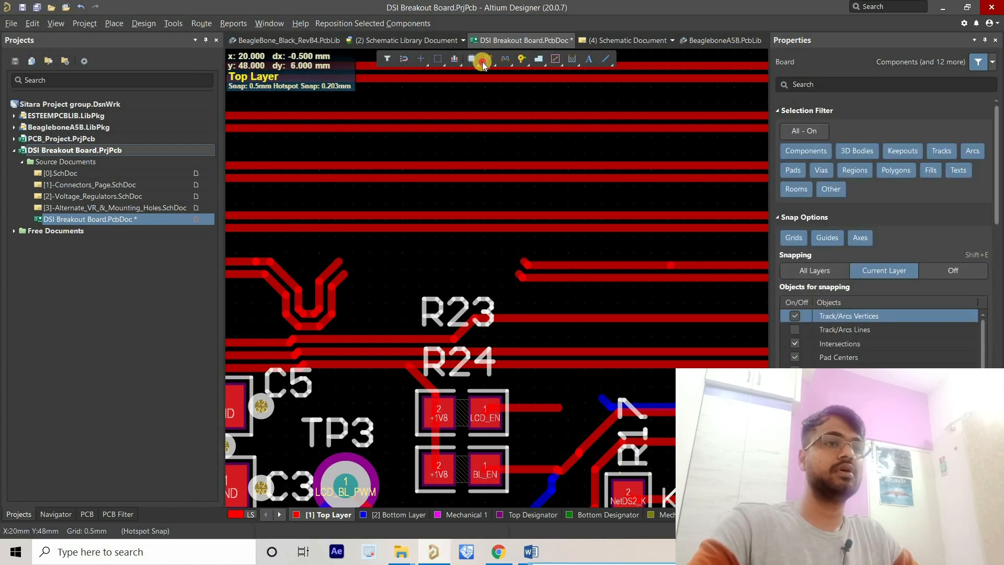
# Step: Route the MIPI_D3 differential pair from the end of the second detour through a third U-shaped detour beside R23
pyautogui.click(482, 62)
pyautogui.keyDown('ctrl'); pyautogui.scroll(1, 344, 262); pyautogui.keyUp('ctrl')
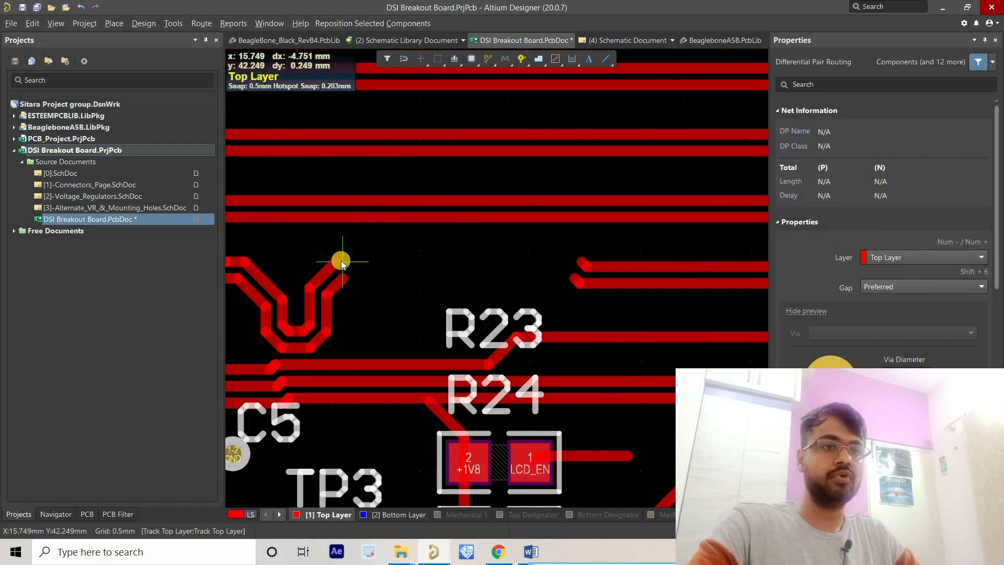
pyautogui.click(371, 271)
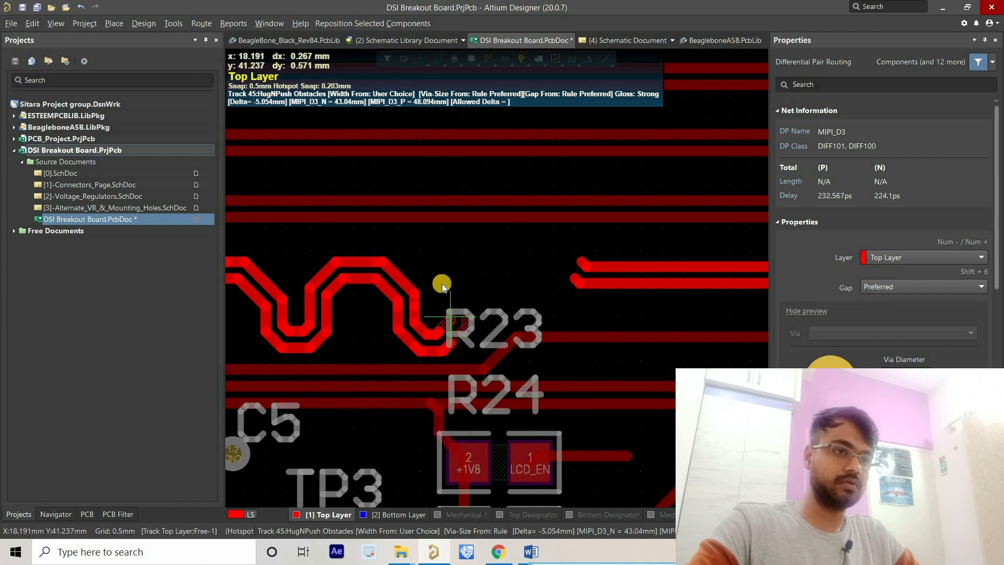
pyautogui.click(477, 264)
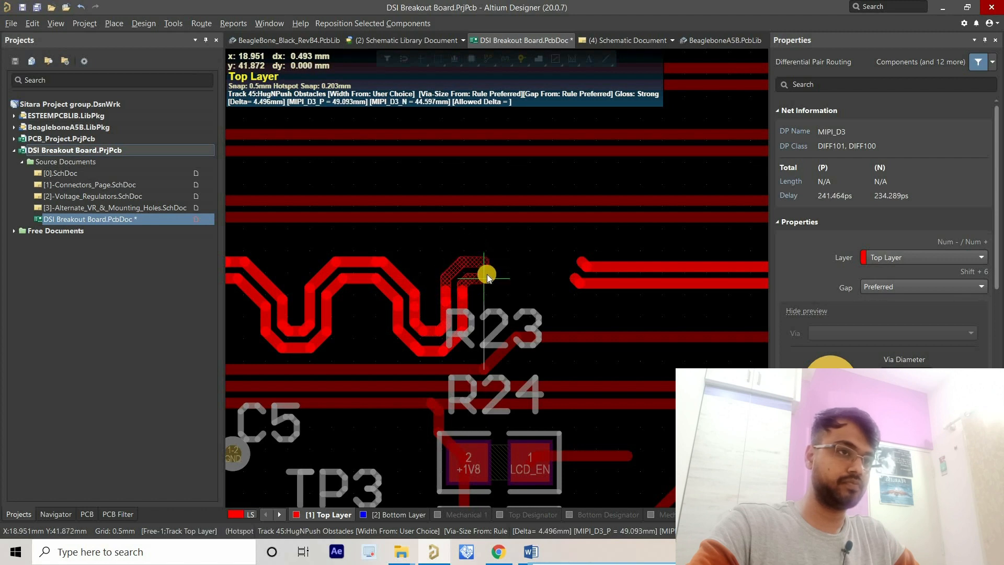
# Step: Extend the MIPI_D3 pair straight from the third detour to join the remaining tracks toward J2
pyautogui.click(556, 275)
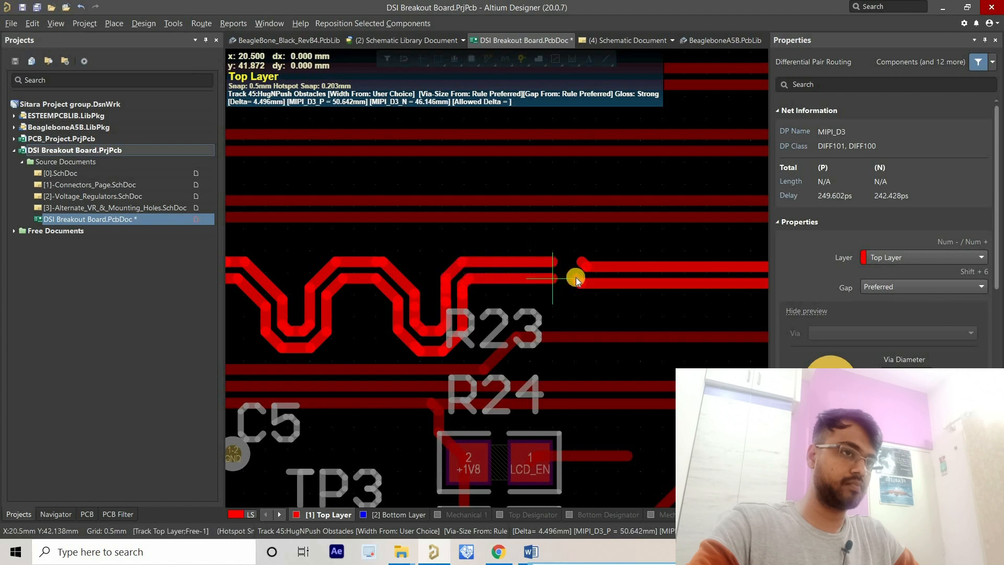
pyautogui.click(572, 275)
pyautogui.rightClick(579, 295)
pyautogui.rightClick(593, 304)
pyautogui.rightClick(593, 303)
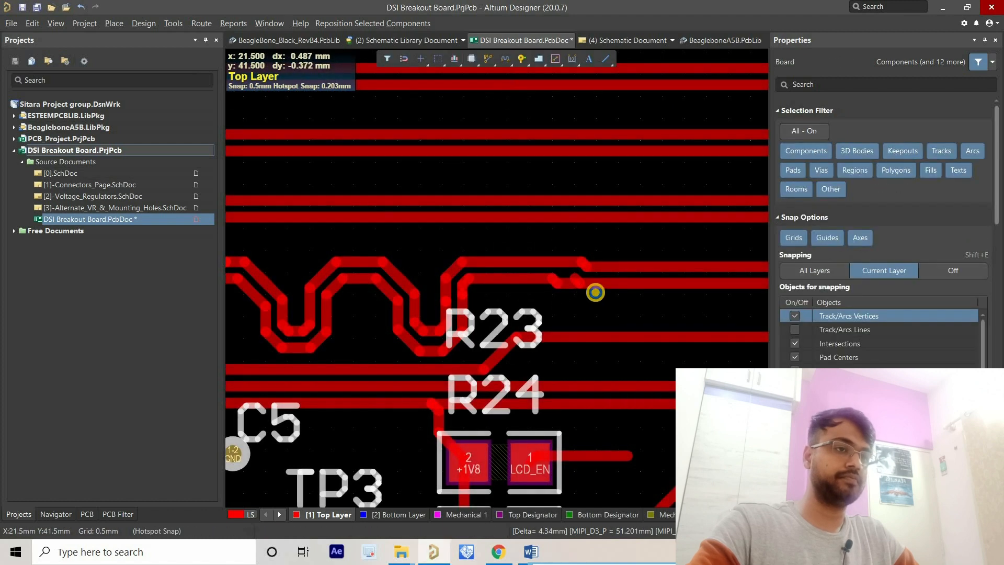
# Step: Remove the leftover diagonal stub of MIPI_D3_P above R23 and stretch the adjoining long track back to the new routing
pyautogui.moveTo(595, 293); pyautogui.dragTo(513, 224, button='middle')
pyautogui.click(539, 256)
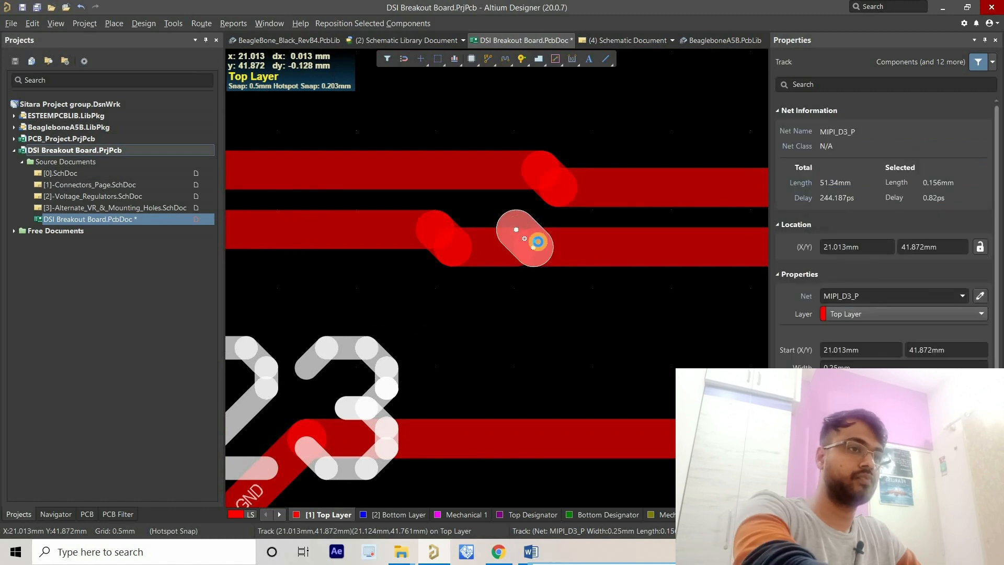
pyautogui.click(536, 246)
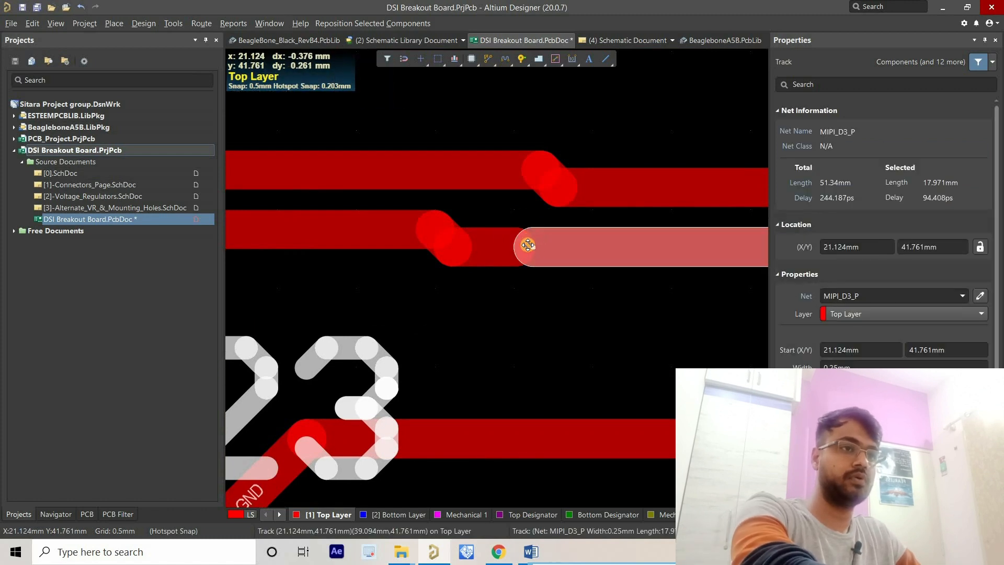
pyautogui.moveTo(528, 244)
pyautogui.mouseDown()
pyautogui.moveTo(542, 253)
pyautogui.moveTo(513, 245)
pyautogui.mouseUp()
# Step: Slide the MIPI_D3_N and MIPI_D3_P tracks after the third detour so the pair runs straight and evenly spaced without the small jogs
pyautogui.keyDown('ctrl'); pyautogui.scroll(-4, 525, 247); pyautogui.keyUp('ctrl')
pyautogui.click(509, 222)
pyautogui.keyDown('ctrl'); pyautogui.scroll(1, 510, 223); pyautogui.keyUp('ctrl')
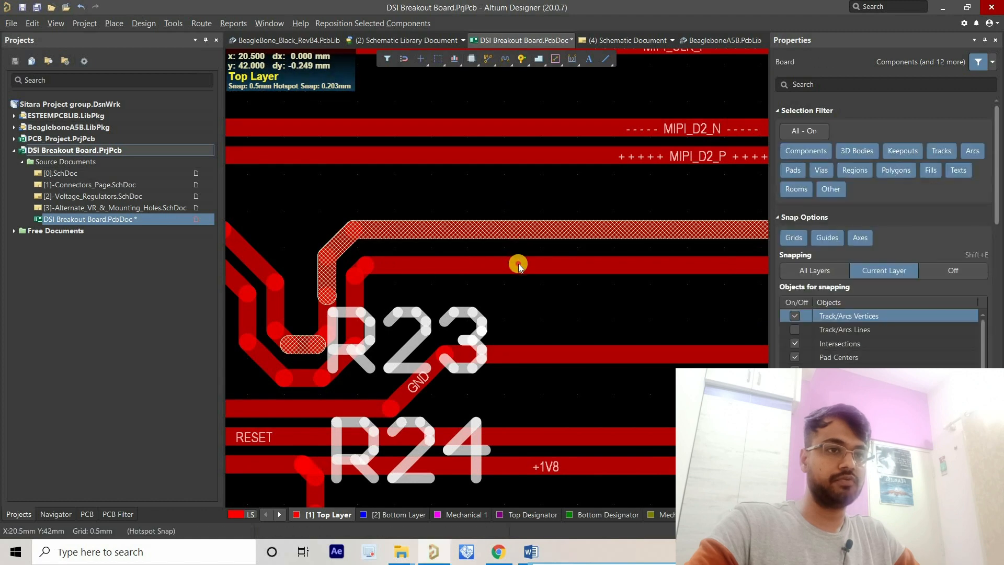
pyautogui.click(517, 260)
pyautogui.click(503, 302)
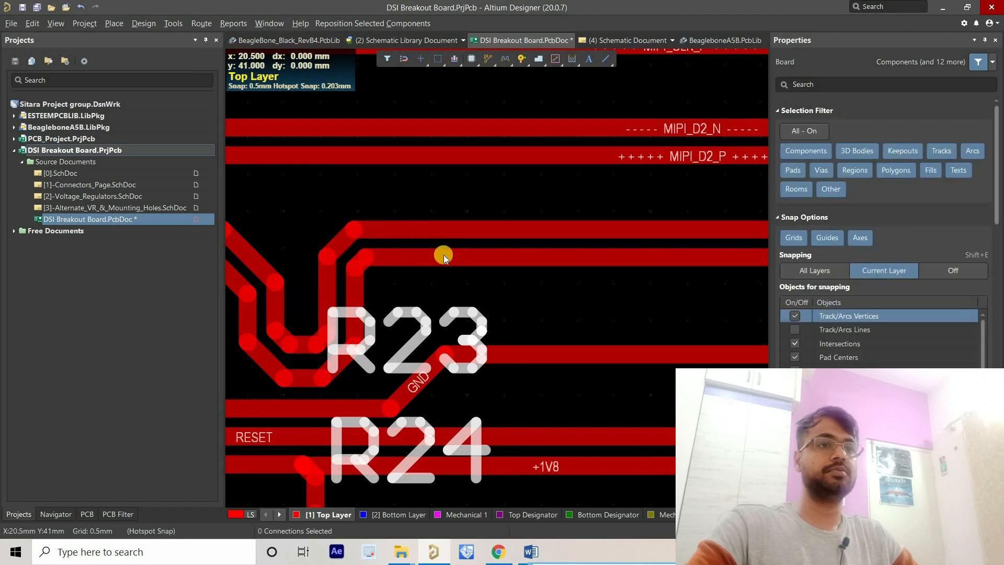
# Step: Check the total lengths and delays of MIPI_D3_N and MIPI_D3_P near J1 with the third detour in place
pyautogui.keyDown('ctrl'); pyautogui.scroll(-2, 458, 258); pyautogui.keyUp('ctrl')
pyautogui.keyDown('ctrl'); pyautogui.scroll(-3, 458, 258); pyautogui.keyUp('ctrl')
pyautogui.keyDown('ctrl'); pyautogui.scroll(3, 331, 251); pyautogui.keyUp('ctrl')
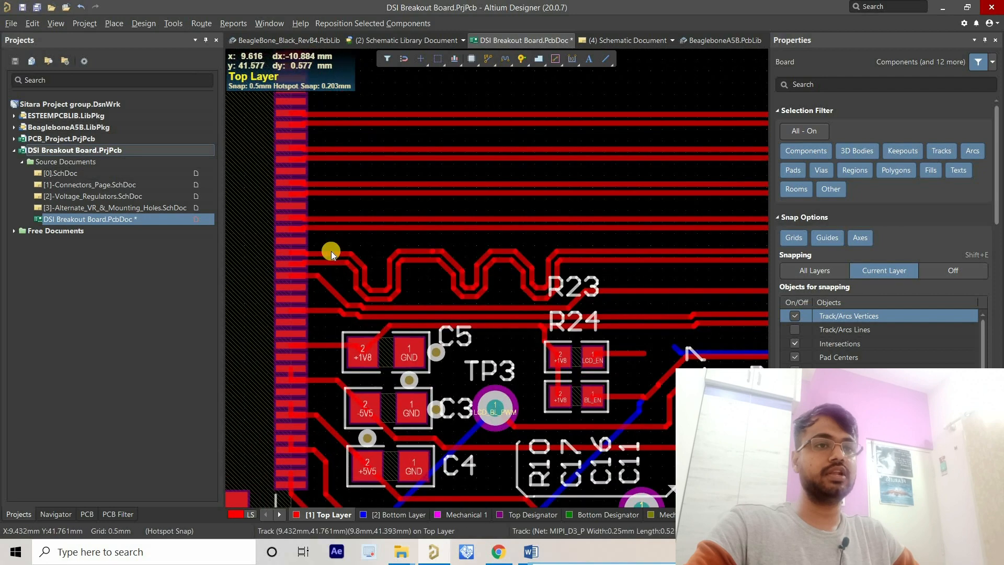
pyautogui.click(331, 251)
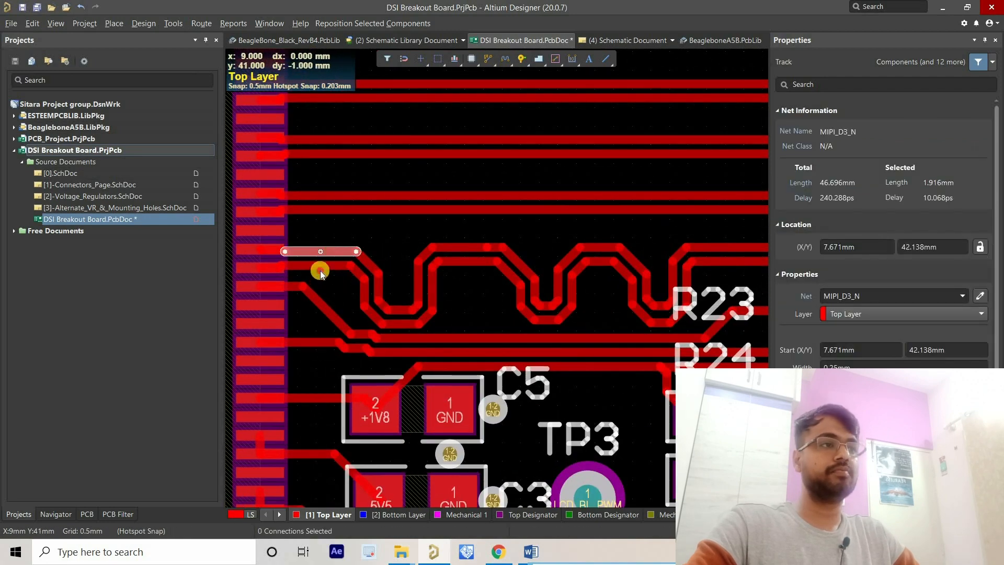
pyautogui.click(320, 270)
pyautogui.click(321, 266)
pyautogui.moveTo(364, 279)
pyautogui.mouseDown(button='right')
pyautogui.moveTo(342, 279)
pyautogui.moveTo(366, 278)
pyautogui.mouseUp(button='right')
# Step: Examine the MIPI_D3 pair's three detours beside the other MIPI pairs and compare the routed lengths of its two nets
pyautogui.keyDown('ctrl'); pyautogui.scroll(-2, 366, 278); pyautogui.keyUp('ctrl')
pyautogui.moveTo(486, 272); pyautogui.dragTo(450, 271, button='right')
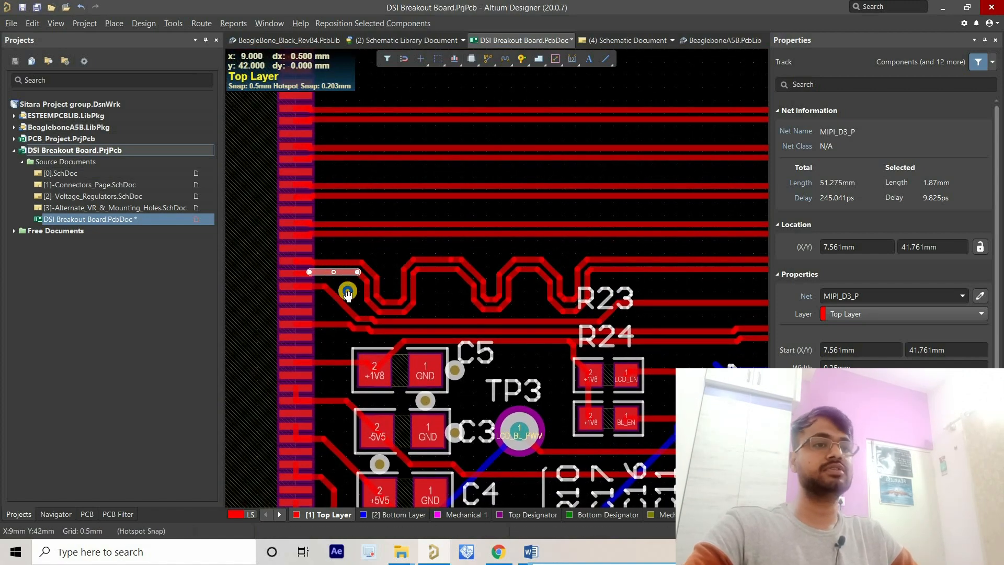
pyautogui.moveTo(347, 291); pyautogui.dragTo(326, 301, button='right')
pyautogui.moveTo(326, 266); pyautogui.dragTo(352, 268, button='right')
pyautogui.keyDown('ctrl'); pyautogui.scroll(-2, 329, 273); pyautogui.keyUp('ctrl')
pyautogui.keyDown('ctrl'); pyautogui.scroll(1, 342, 287); pyautogui.keyUp('ctrl')
pyautogui.keyDown('ctrl'); pyautogui.scroll(2, 343, 286); pyautogui.keyUp('ctrl')
pyautogui.keyDown('ctrl'); pyautogui.scroll(-3, 573, 286); pyautogui.keyUp('ctrl')
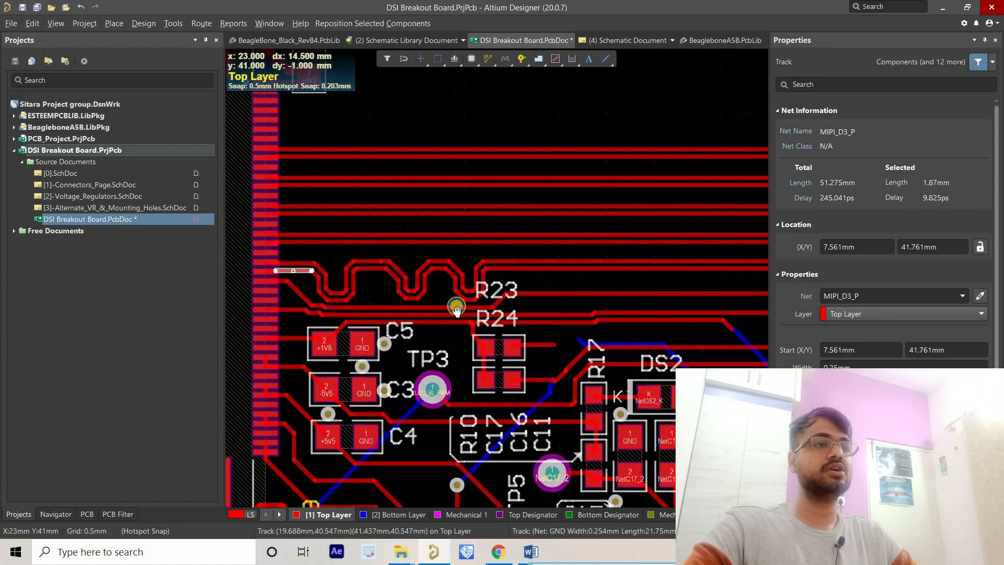
pyautogui.moveTo(456, 307); pyautogui.dragTo(451, 305, button='right')
pyautogui.keyDown('ctrl'); pyautogui.scroll(1, 450, 285); pyautogui.keyUp('ctrl')
pyautogui.keyDown('ctrl'); pyautogui.scroll(-4, 476, 278); pyautogui.keyUp('ctrl')
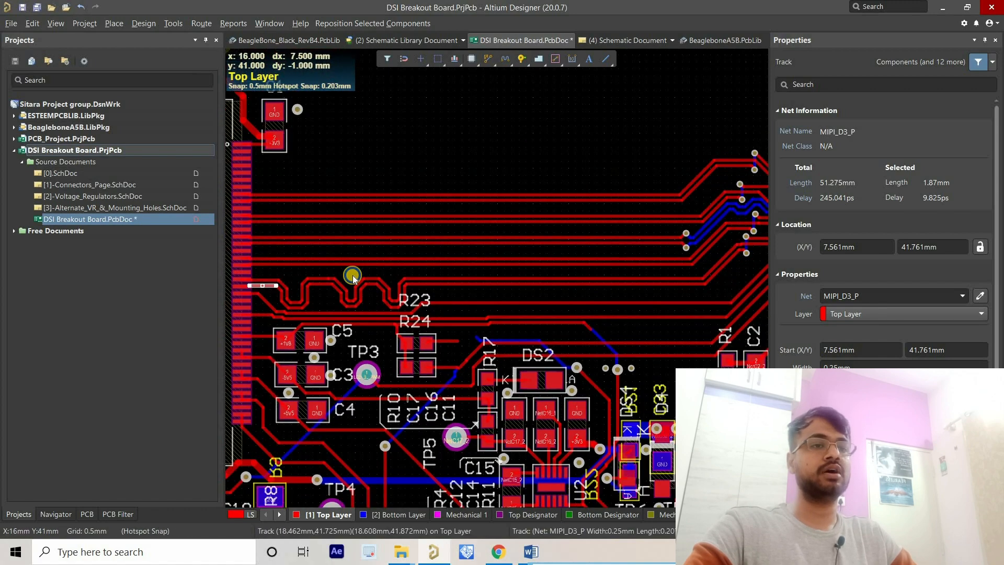
pyautogui.keyDown('ctrl'); pyautogui.scroll(2, 352, 275); pyautogui.keyUp('ctrl')
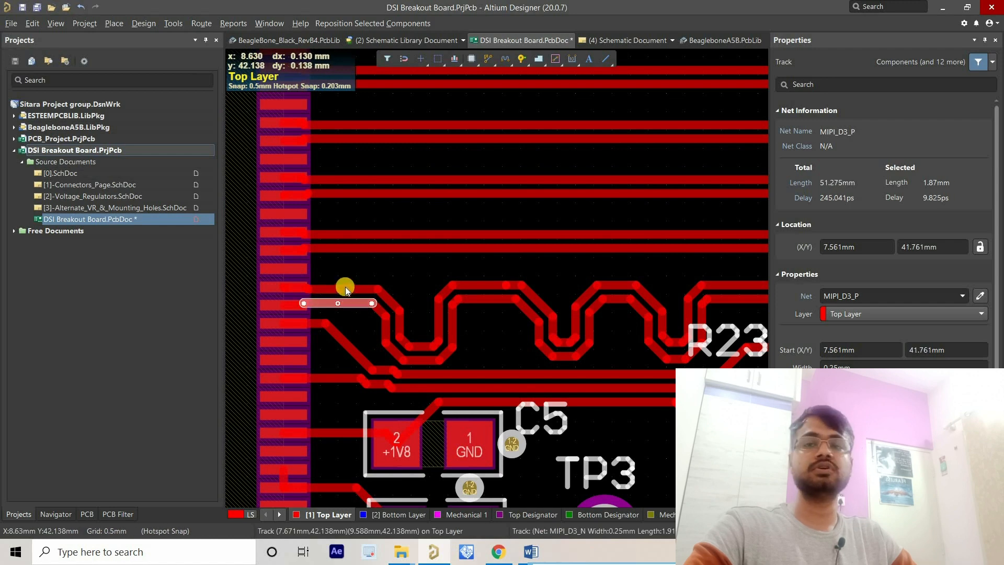
pyautogui.moveTo(345, 286)
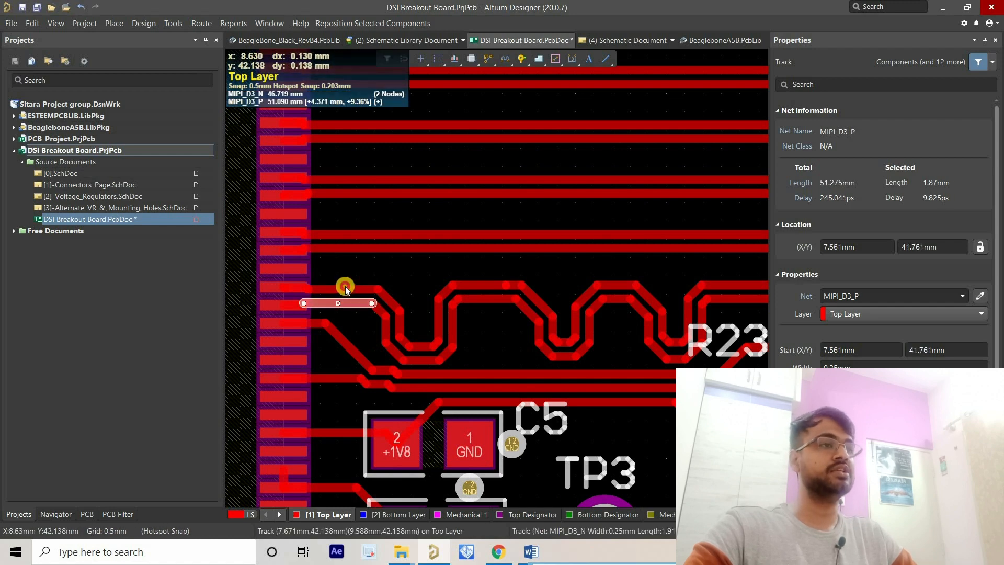
pyautogui.hotkey('ctrl', 'w')
pyautogui.click(344, 287)
pyautogui.keyDown('ctrl'); pyautogui.scroll(-3, 450, 312); pyautogui.keyUp('ctrl')
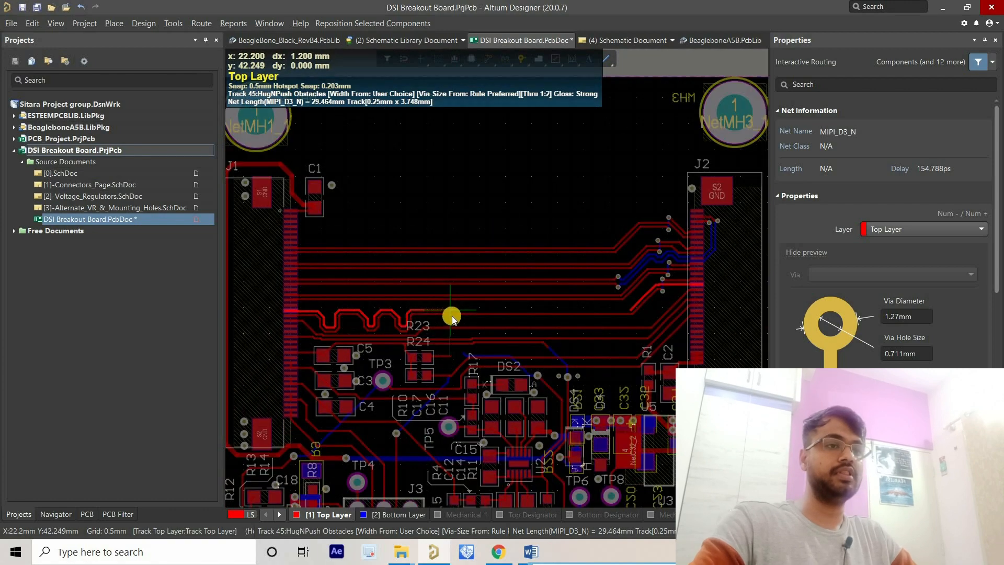
pyautogui.press('Escape')
pyautogui.press('Escape')
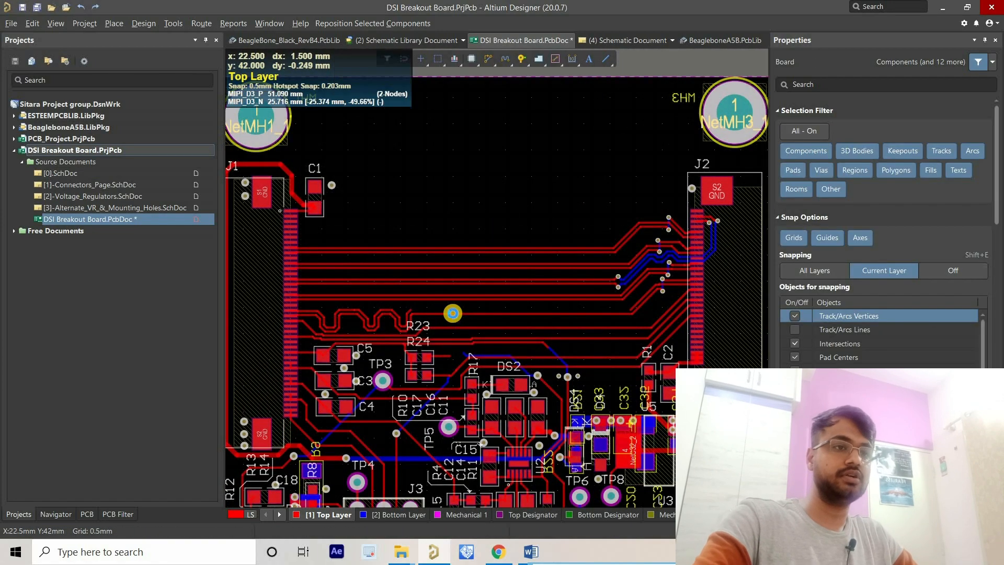
# Step: Compare the total lengths and delays of MIPI_D3_P and MIPI_D3_N using their short tracks at J1
pyautogui.keyDown('ctrl'); pyautogui.scroll(5, 325, 352); pyautogui.keyUp('ctrl')
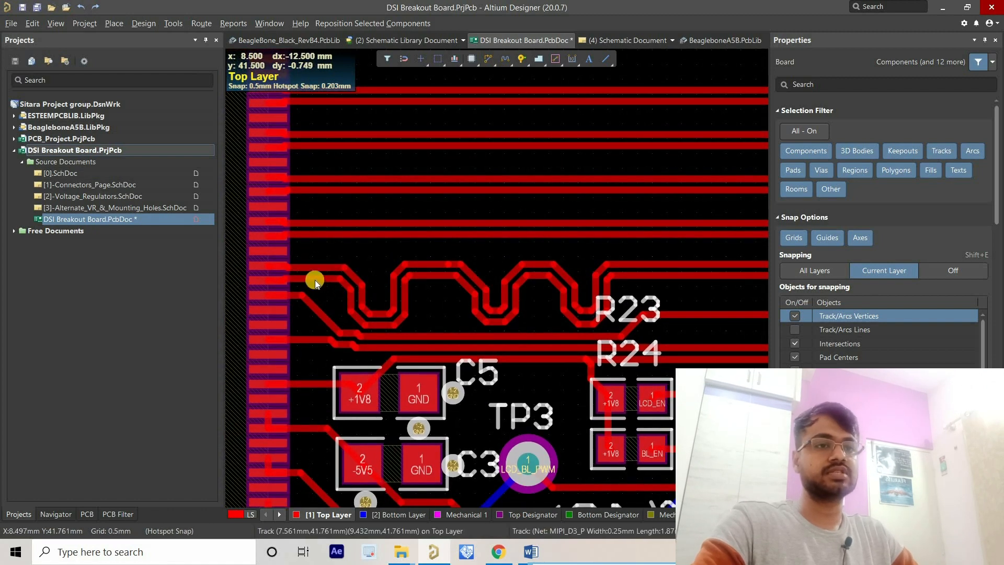
pyautogui.click(314, 278)
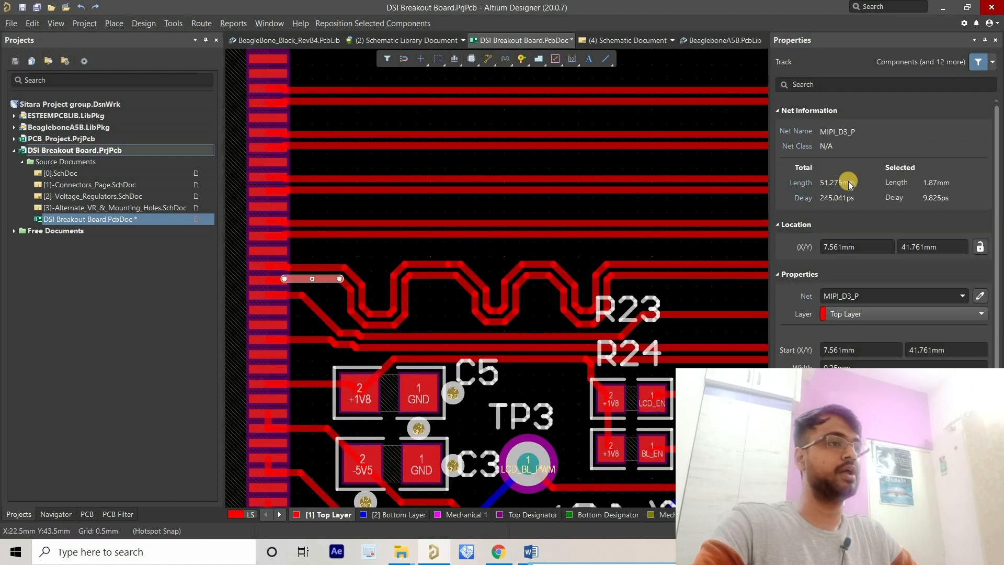
pyautogui.press('Delete')
pyautogui.click(308, 270)
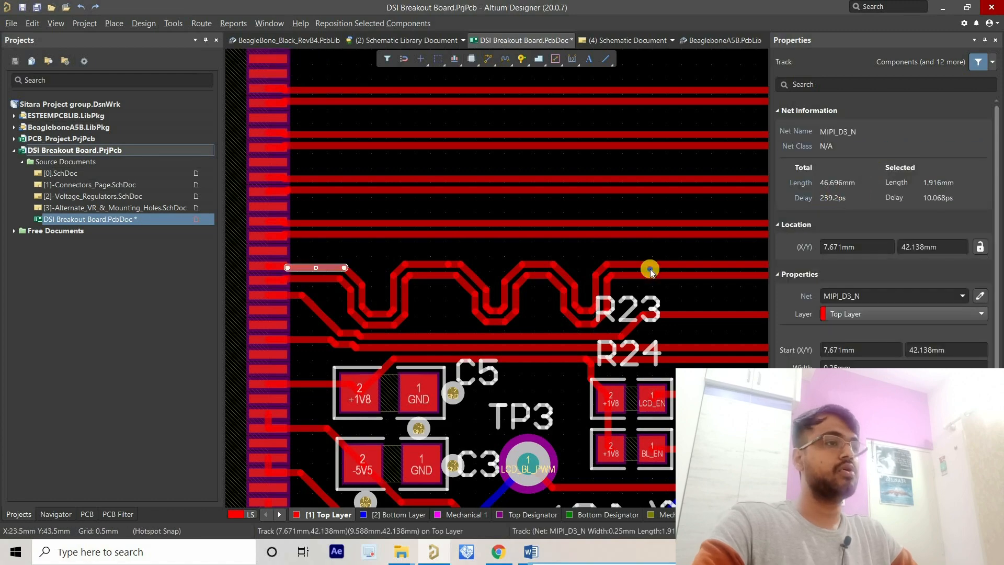
# Step: Examine the MIPI_D3 pair near J2, including the diagonal tracks and the vias where MIPI_D3_P crosses MIPI_D3_N
pyautogui.hscroll(10, 400, 298)
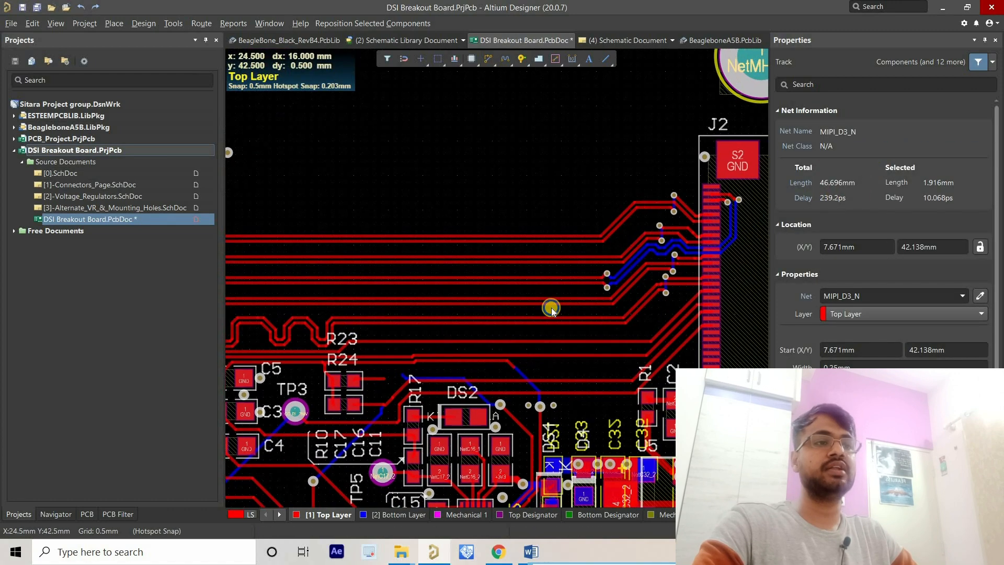
pyautogui.keyDown('ctrl'); pyautogui.scroll(1, 680, 288); pyautogui.keyUp('ctrl')
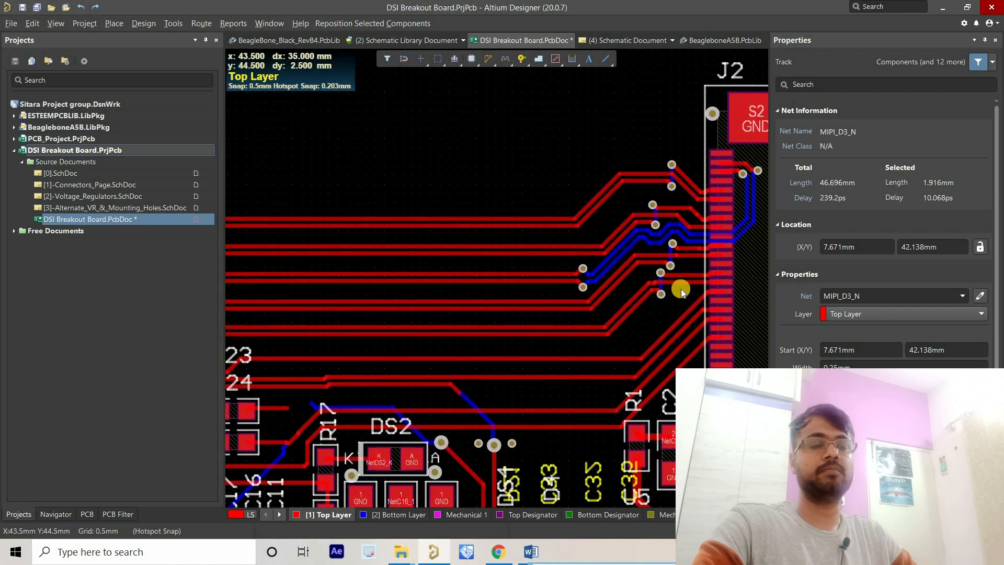
pyautogui.hscroll(-2, 685, 288)
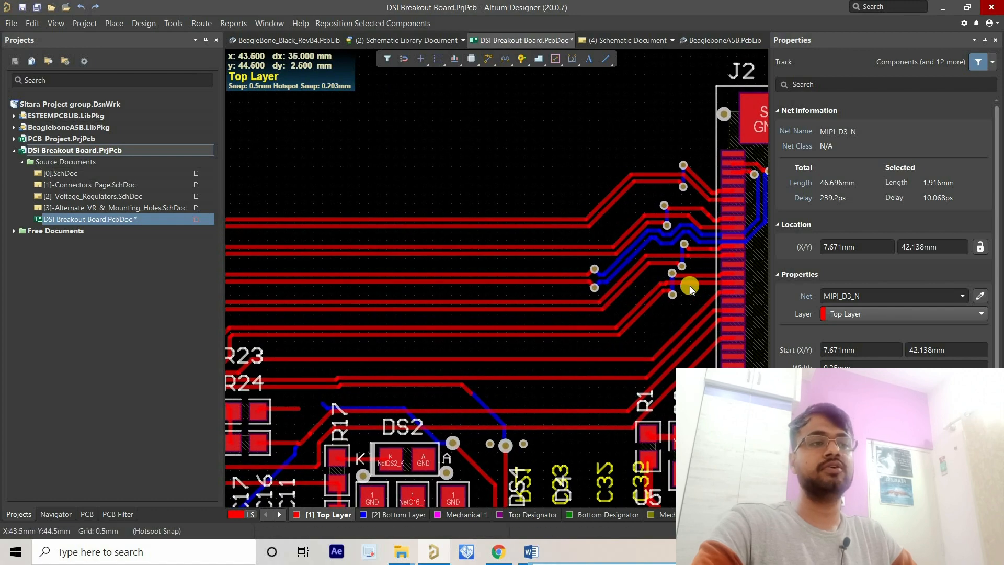
pyautogui.keyDown('ctrl'); pyautogui.scroll(4, 688, 289); pyautogui.keyUp('ctrl')
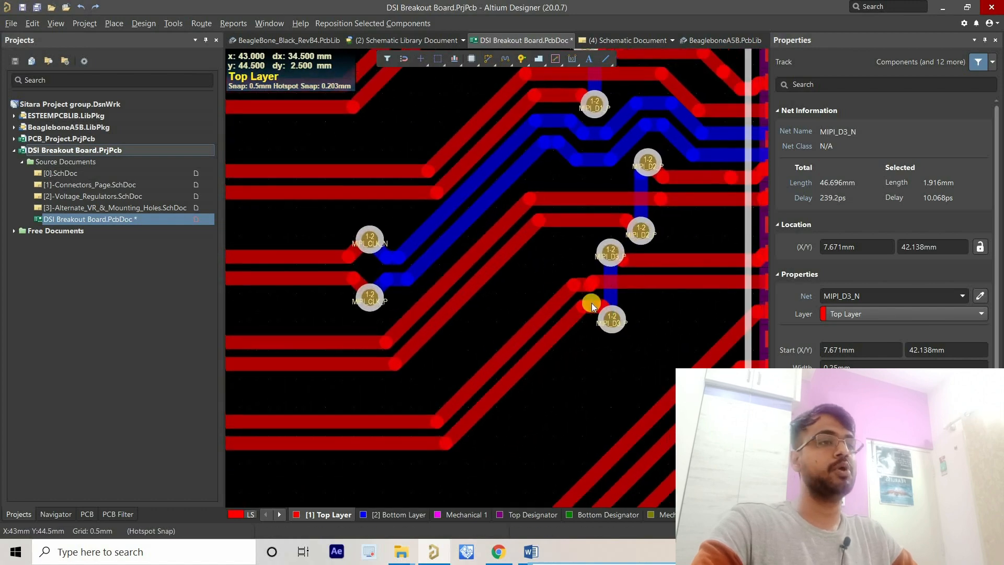
pyautogui.click(565, 315)
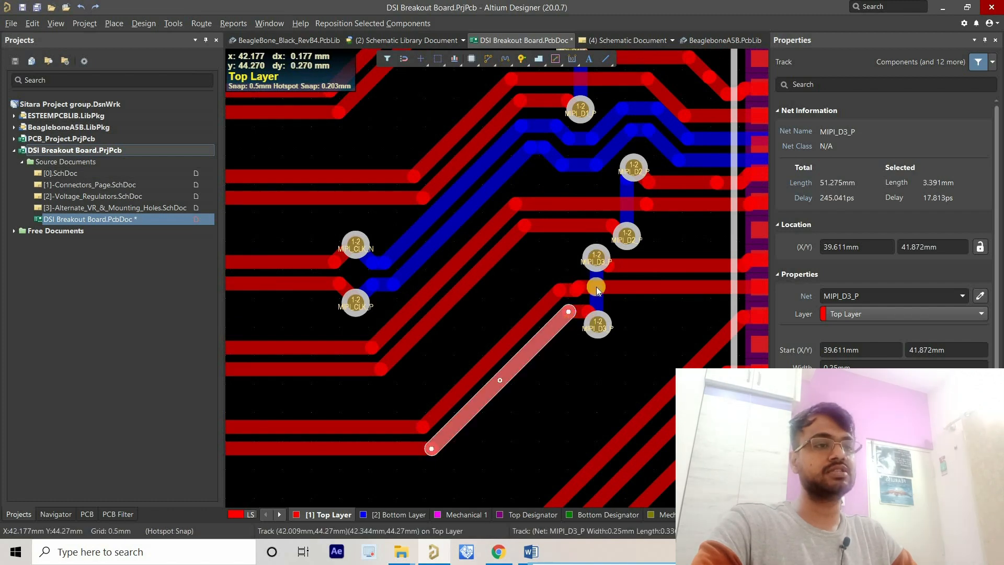
pyautogui.keyDown('ctrl'); pyautogui.scroll(-1, 603, 309); pyautogui.keyUp('ctrl')
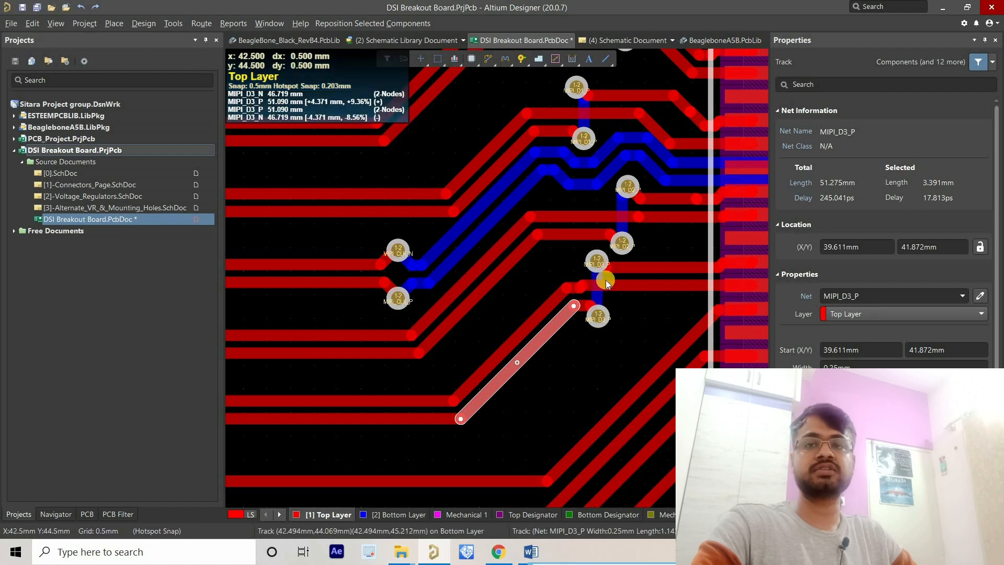
pyautogui.keyDown('ctrl'); pyautogui.scroll(3, 600, 285); pyautogui.keyUp('ctrl')
pyautogui.keyDown('ctrl'); pyautogui.scroll(-2, 537, 335); pyautogui.keyUp('ctrl')
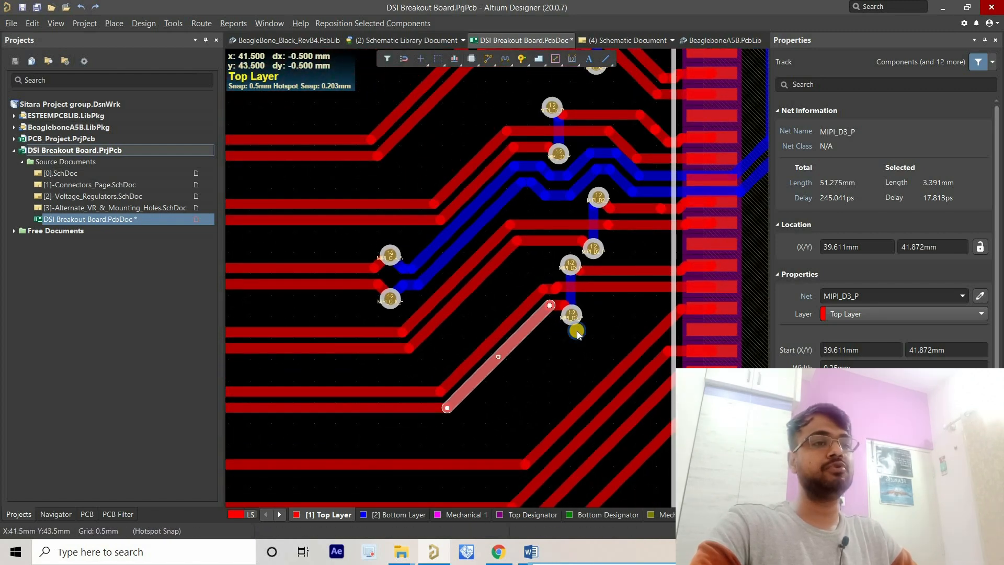
pyautogui.click(565, 329)
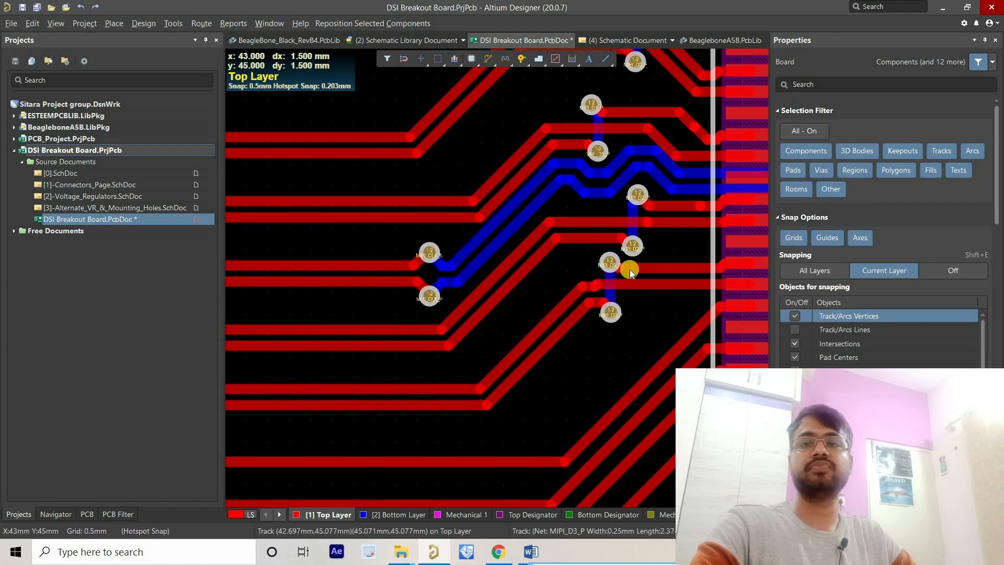
pyautogui.moveTo(631, 273)
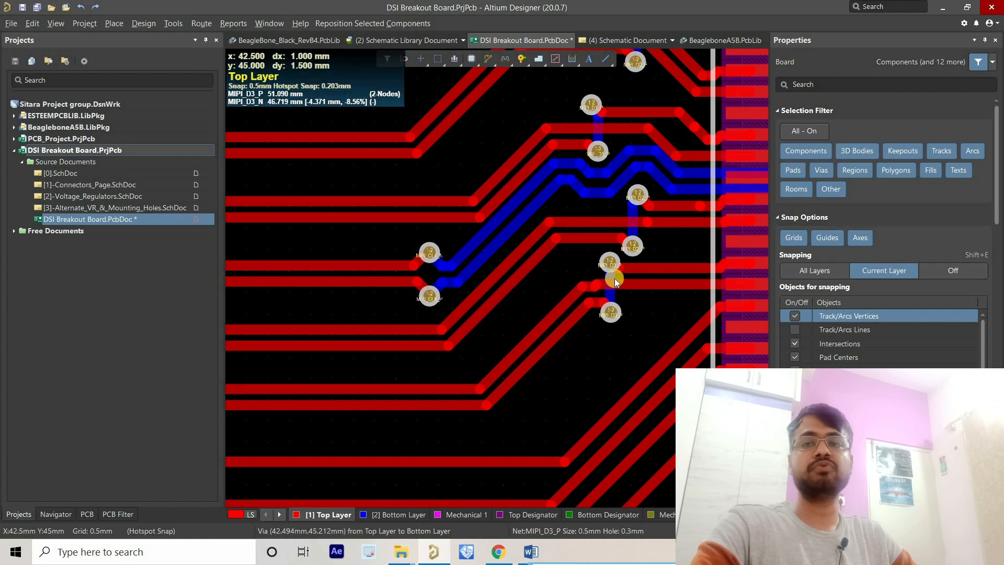
pyautogui.keyDown('ctrl'); pyautogui.scroll(1, 615, 282); pyautogui.keyUp('ctrl')
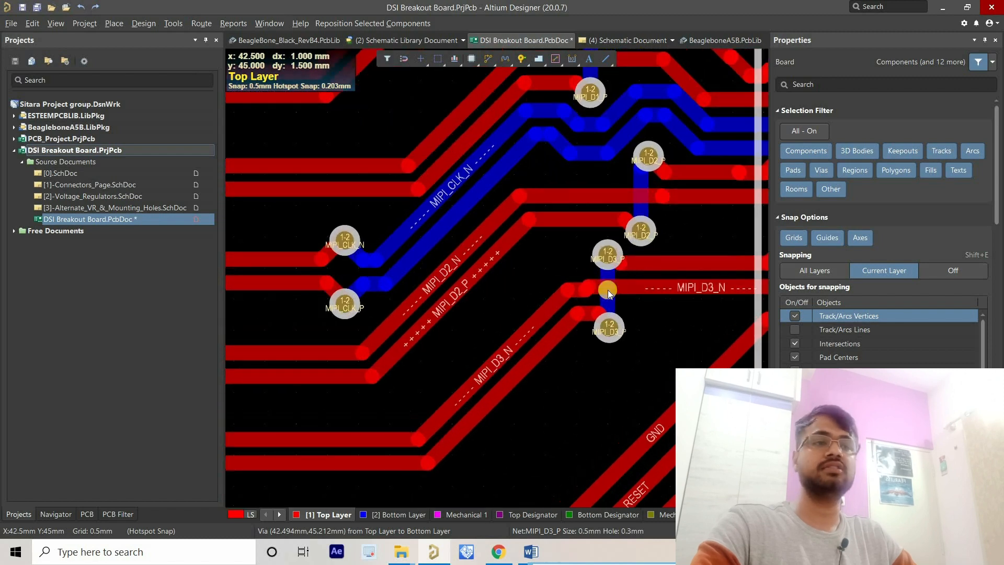
pyautogui.moveTo(618, 285); pyautogui.dragTo(583, 292, button='right')
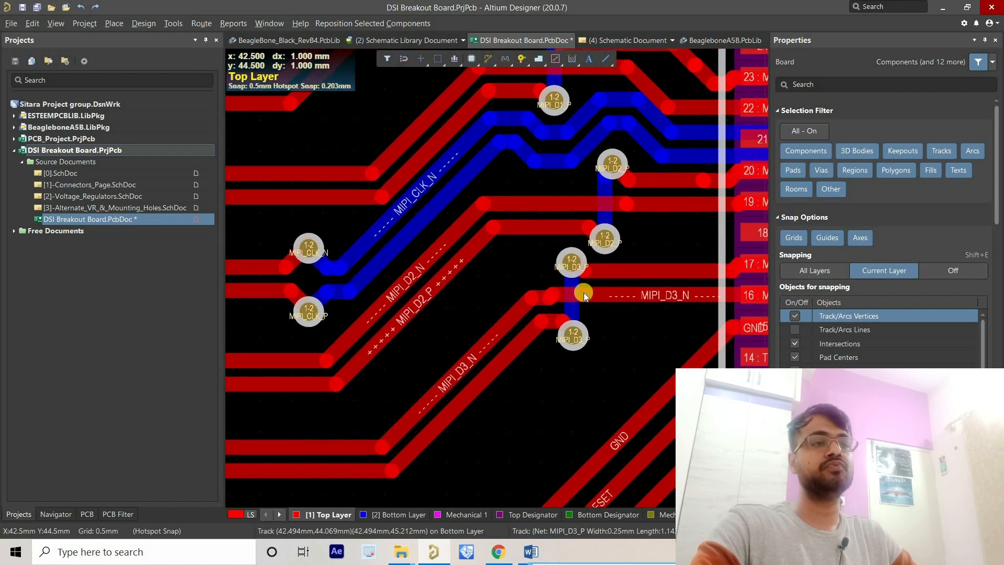
pyautogui.keyDown('ctrl'); pyautogui.scroll(-1, 536, 351); pyautogui.keyUp('ctrl')
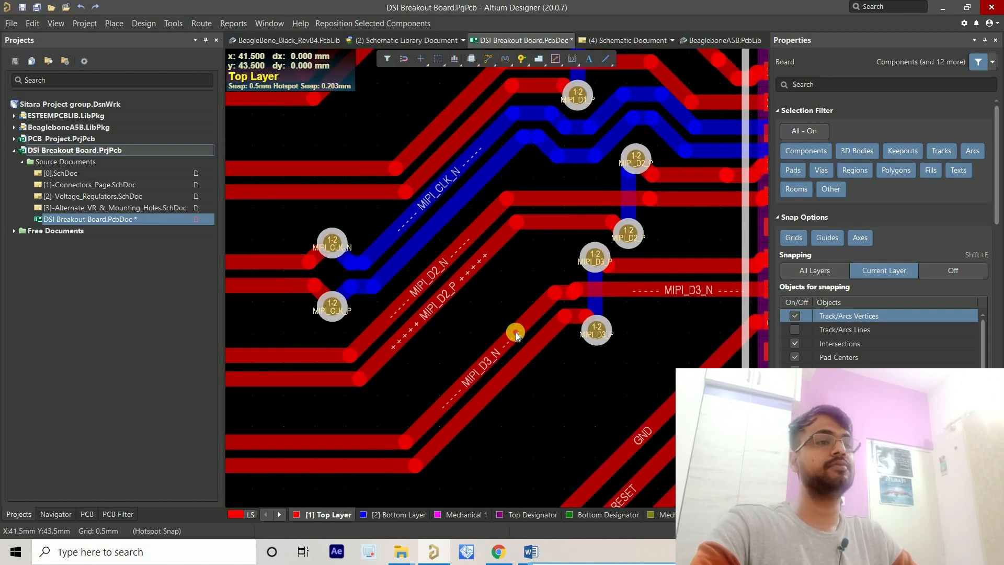
# Step: Delete the diagonal MIPI_D3_N track segment just before the MIPI_D3_P vias near J2
pyautogui.click(546, 327)
pyautogui.keyDown('ctrl'); pyautogui.scroll(1, 546, 327); pyautogui.keyUp('ctrl')
pyautogui.press('Delete')
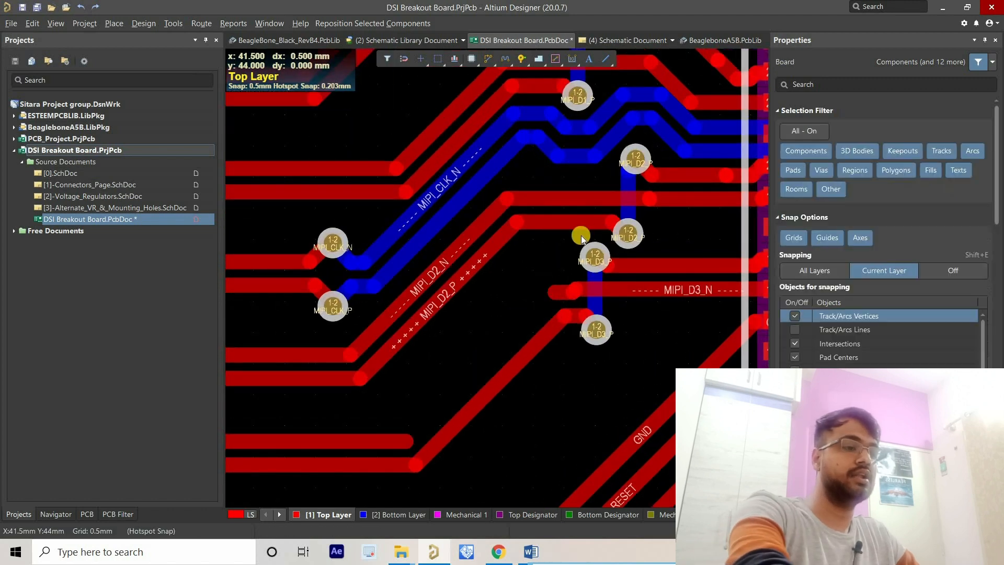
# Step: Route MIPI_D3_N from its open long track toward J2 with a first meander bend in the gap between MIPI_D2_P and MIPI_D3_P
pyautogui.click(497, 55)
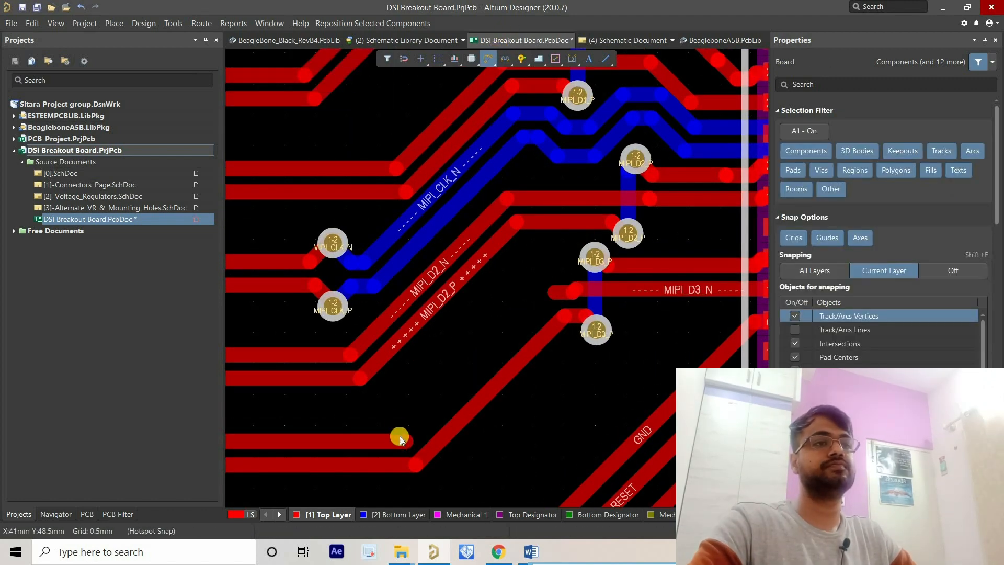
pyautogui.click(440, 413)
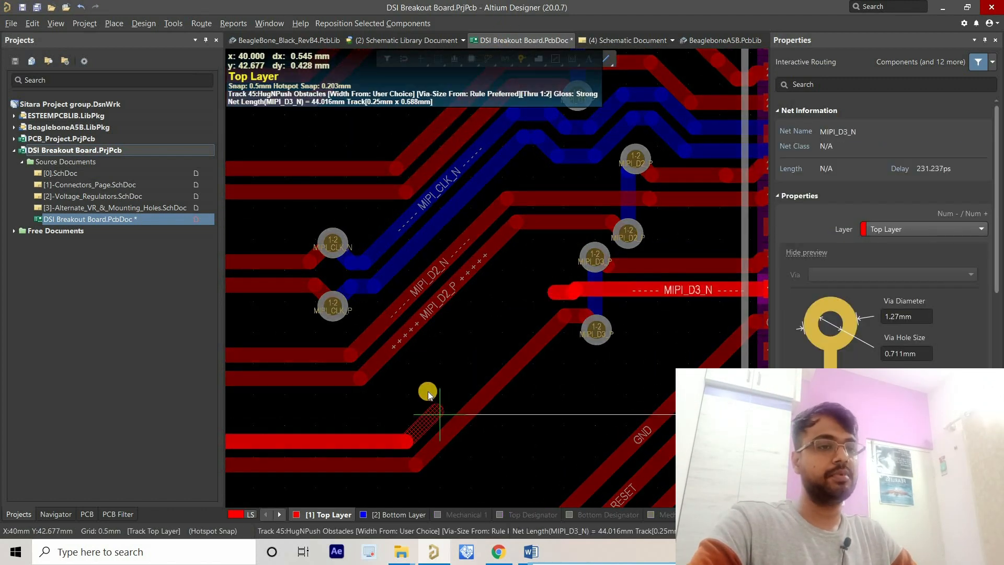
pyautogui.click(432, 388)
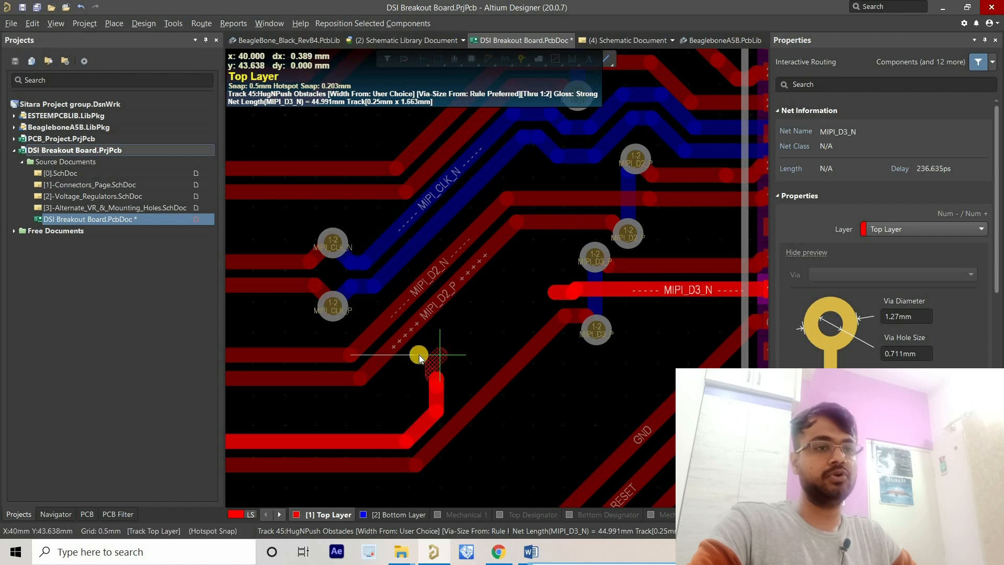
pyautogui.click(421, 355)
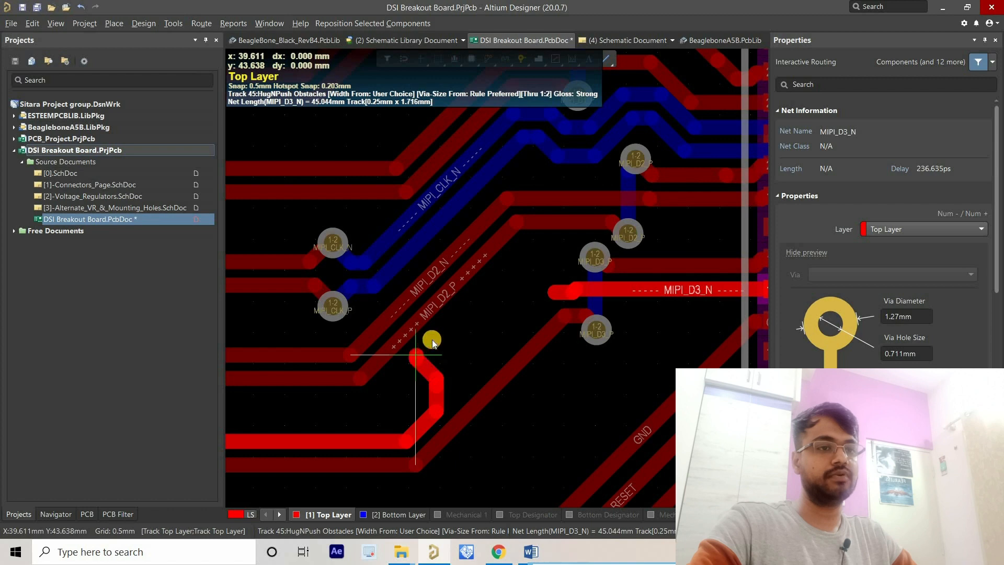
pyautogui.click(445, 346)
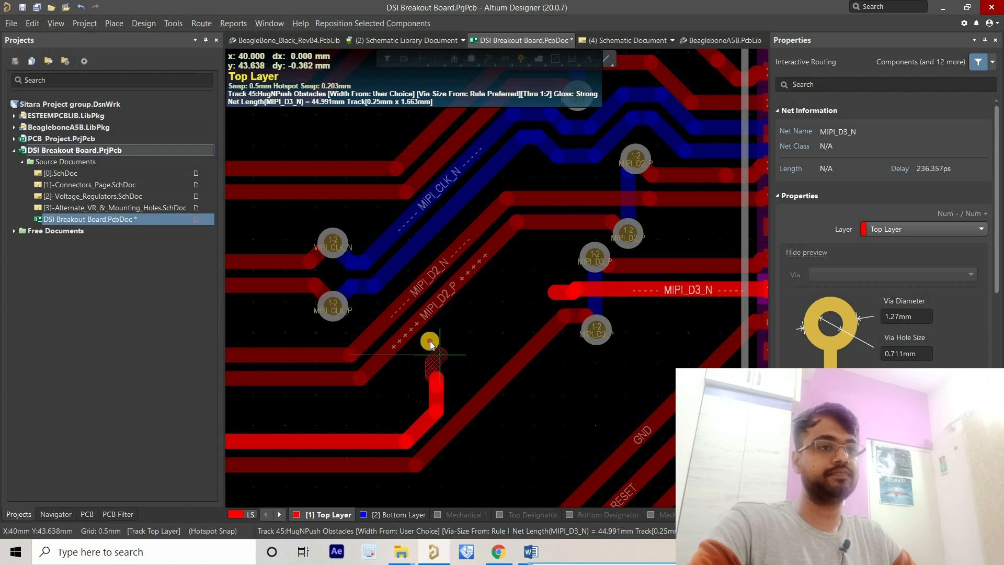
pyautogui.click(446, 335)
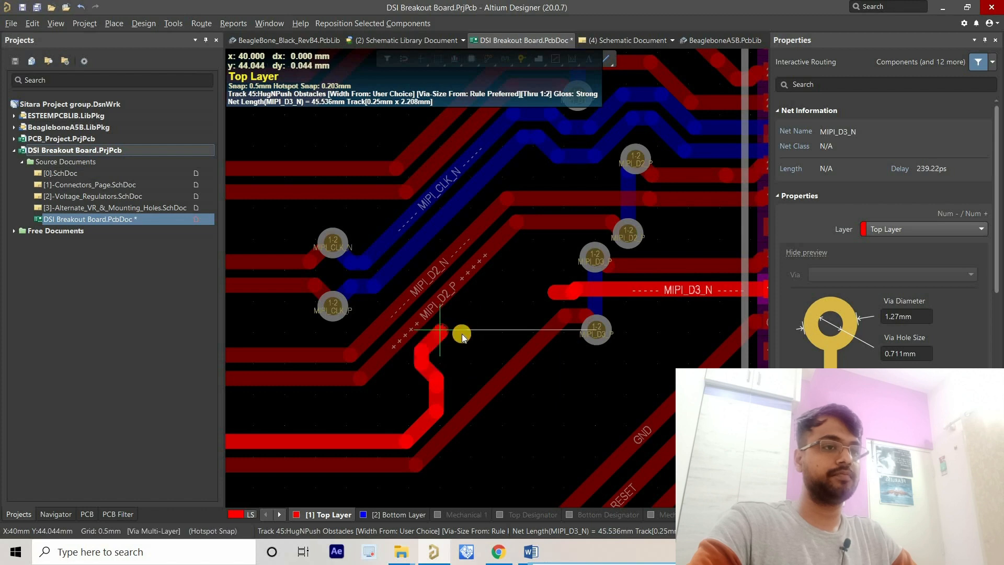
pyautogui.click(464, 344)
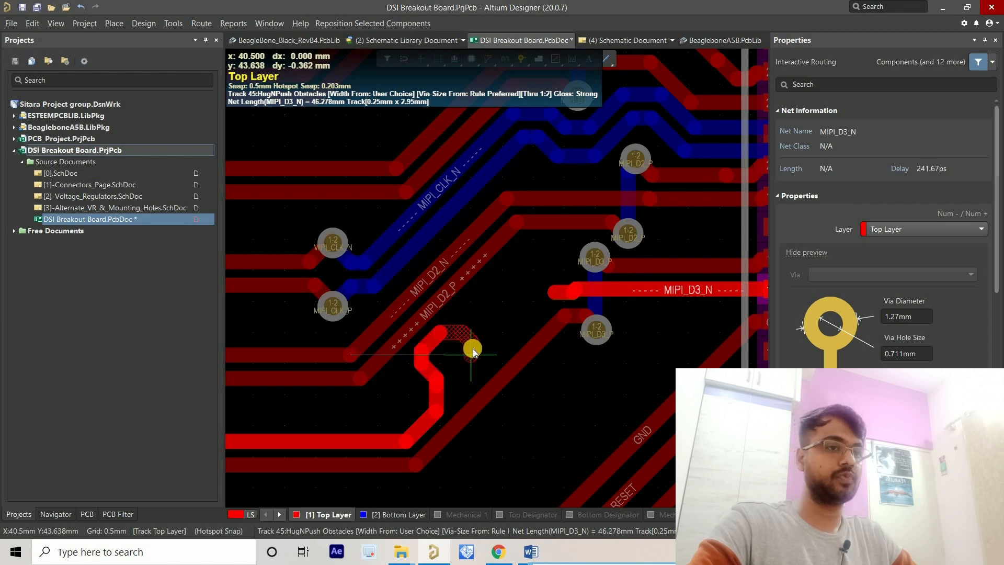
pyautogui.click(501, 346)
pyautogui.click(504, 348)
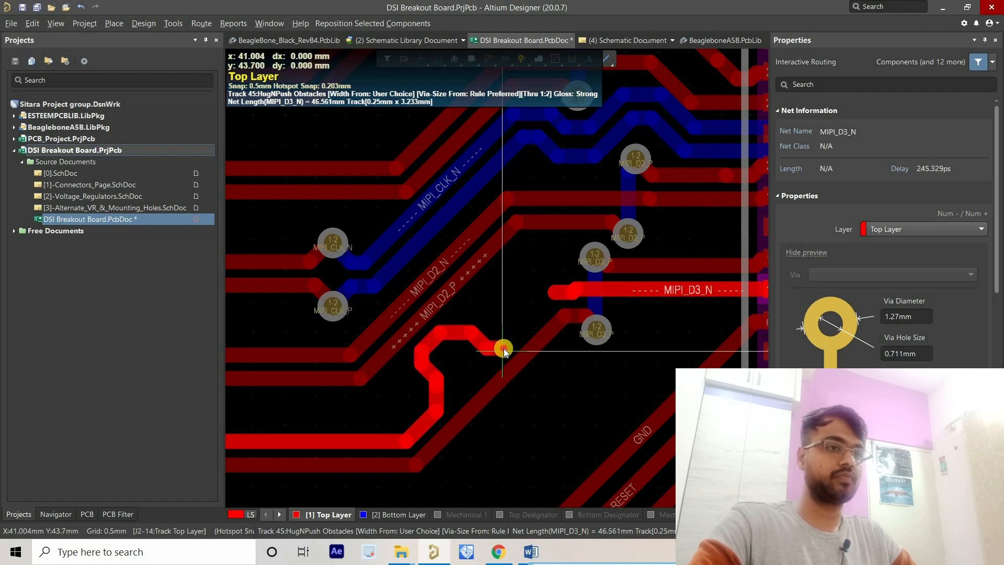
# Step: Add a second meander bend to MIPI_D3_N, using a 0.025 mm snap grid, and join it to the open track end at J2
pyautogui.click(501, 297)
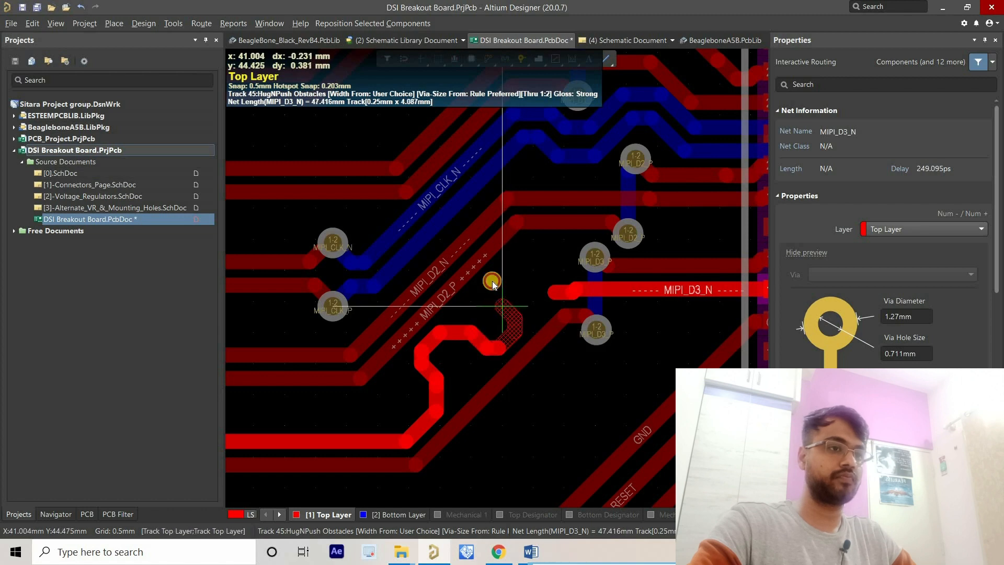
pyautogui.click(506, 282)
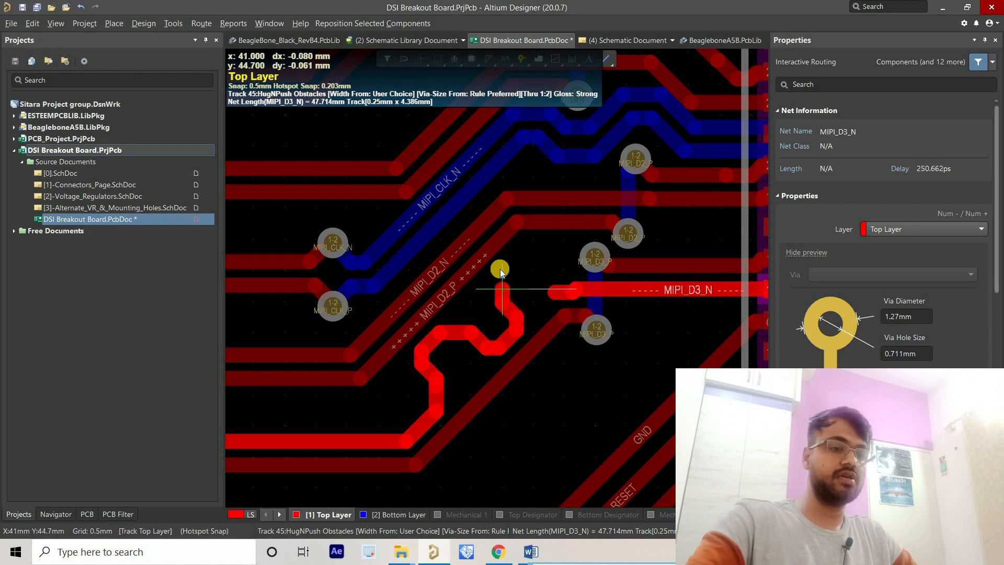
pyautogui.press('g')
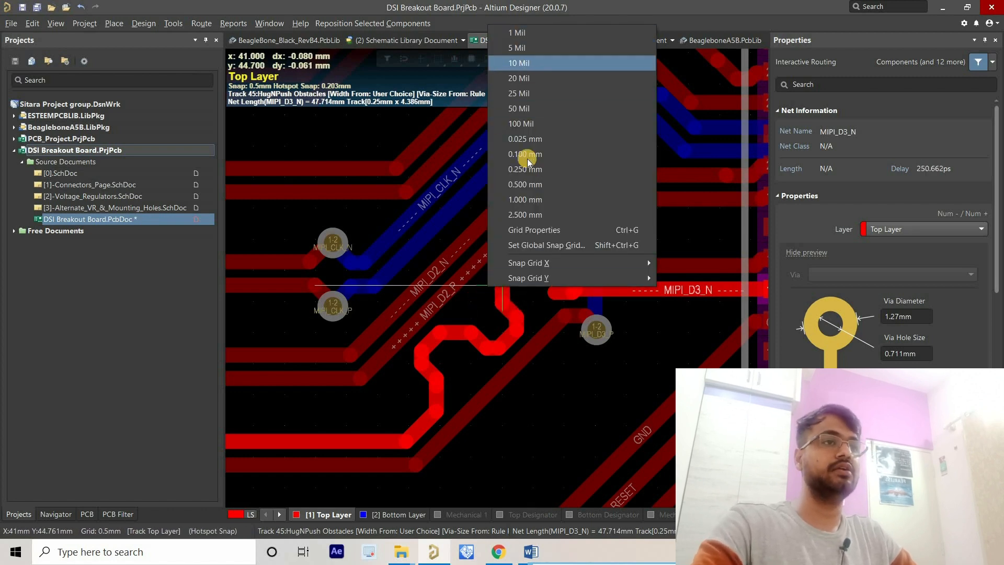
pyautogui.click(525, 139)
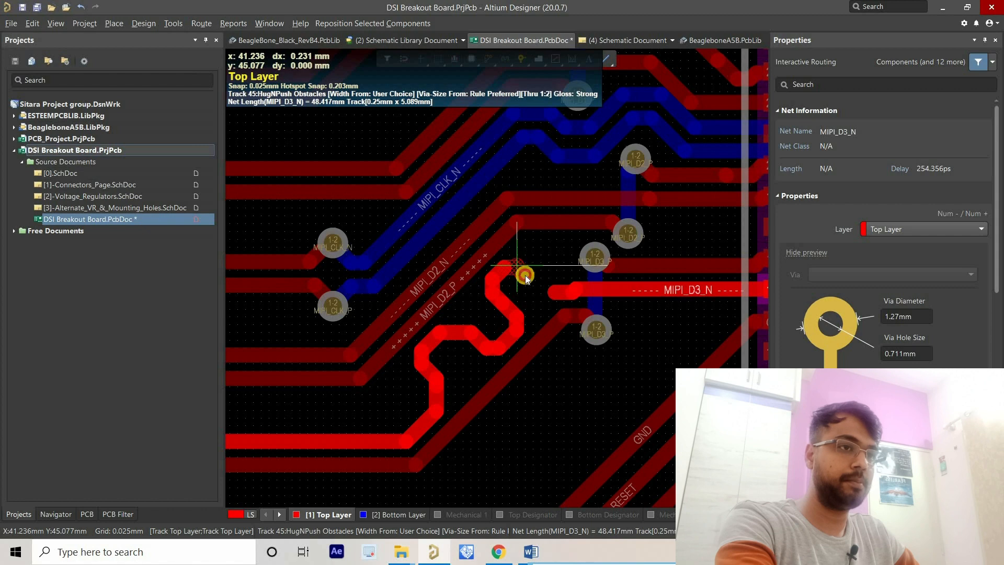
pyautogui.click(544, 288)
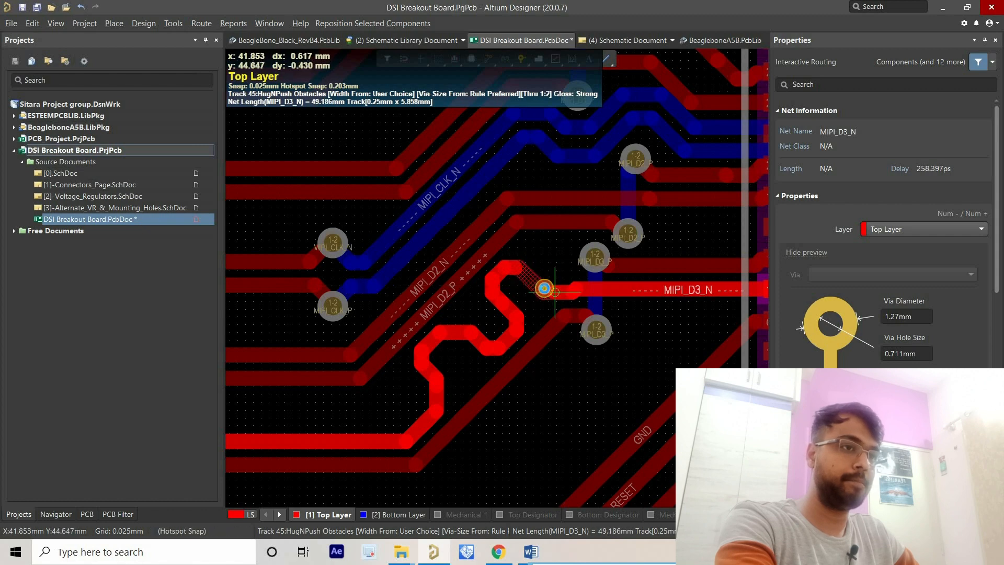
pyautogui.rightClick(517, 330)
# Step: Check the total lengths and delays of MIPI_D3_N and MIPI_D3_P with the new meander near J2 in place
pyautogui.keyDown('ctrl'); pyautogui.scroll(-5, 587, 293); pyautogui.keyUp('ctrl')
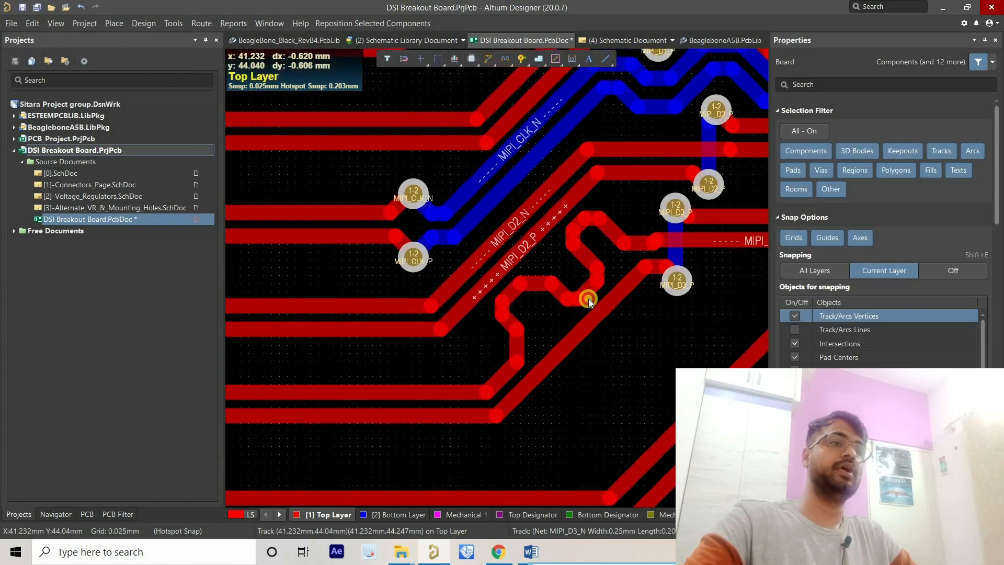
pyautogui.keyDown('ctrl'); pyautogui.scroll(-3, 567, 320); pyautogui.keyUp('ctrl')
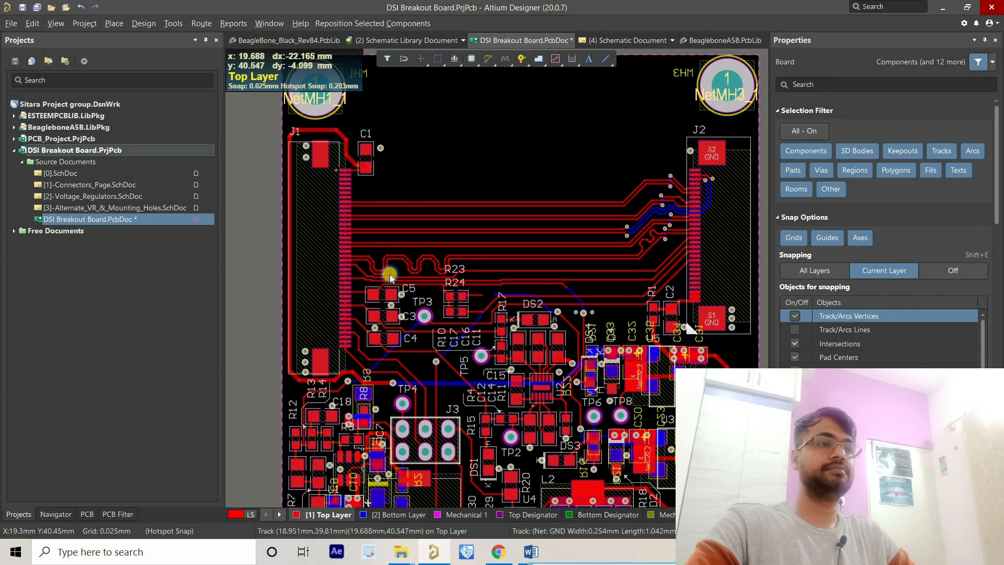
pyautogui.keyDown('ctrl'); pyautogui.scroll(4, 255, 245); pyautogui.keyUp('ctrl')
pyautogui.click(247, 246)
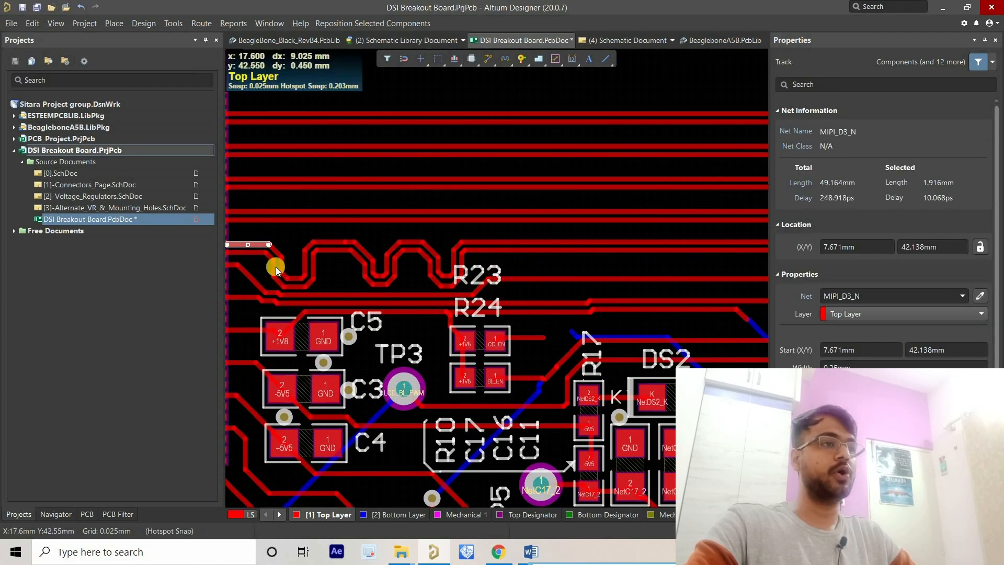
pyautogui.click(252, 253)
pyautogui.moveTo(255, 264); pyautogui.dragTo(306, 266, button='right')
pyautogui.keyDown('ctrl'); pyautogui.scroll(-1, 347, 229); pyautogui.keyUp('ctrl')
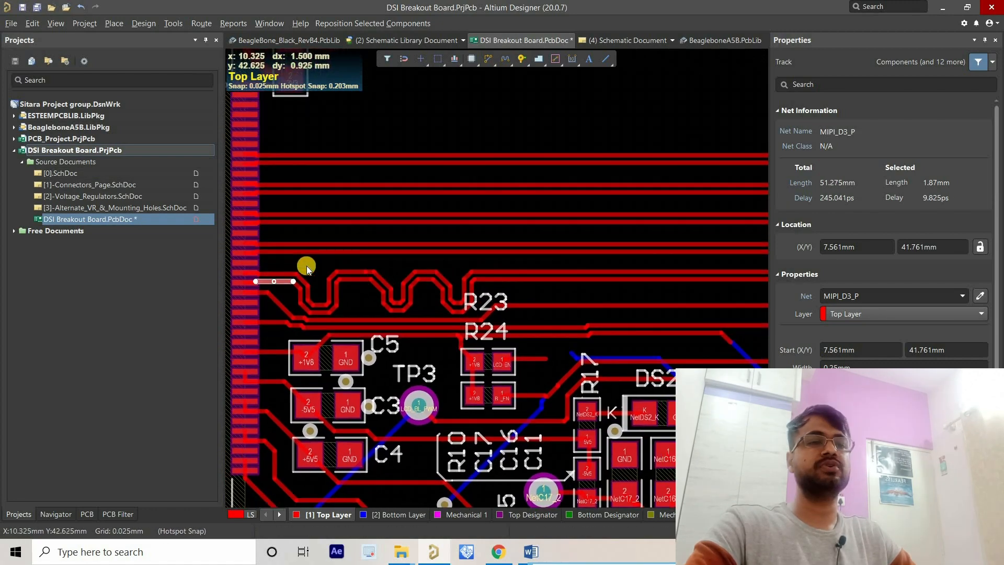
# Step: Examine the MIPI pair routing between J1 and J2, including the MIPI_D3_N meander near J2
pyautogui.keyDown('ctrl'); pyautogui.scroll(-4, 306, 266); pyautogui.keyUp('ctrl')
pyautogui.moveTo(501, 285); pyautogui.dragTo(455, 300, button='right')
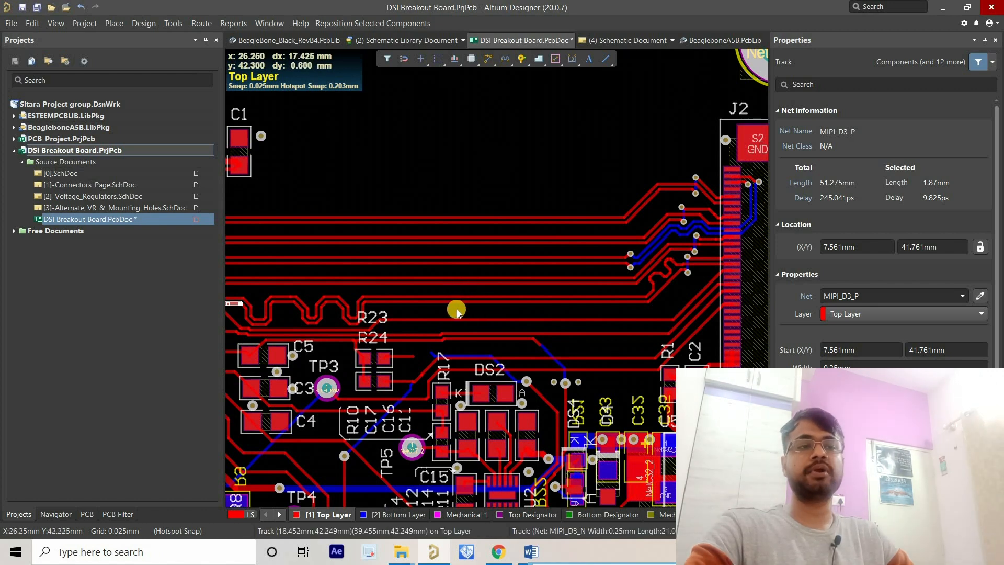
pyautogui.moveTo(457, 311); pyautogui.dragTo(477, 312, button='right')
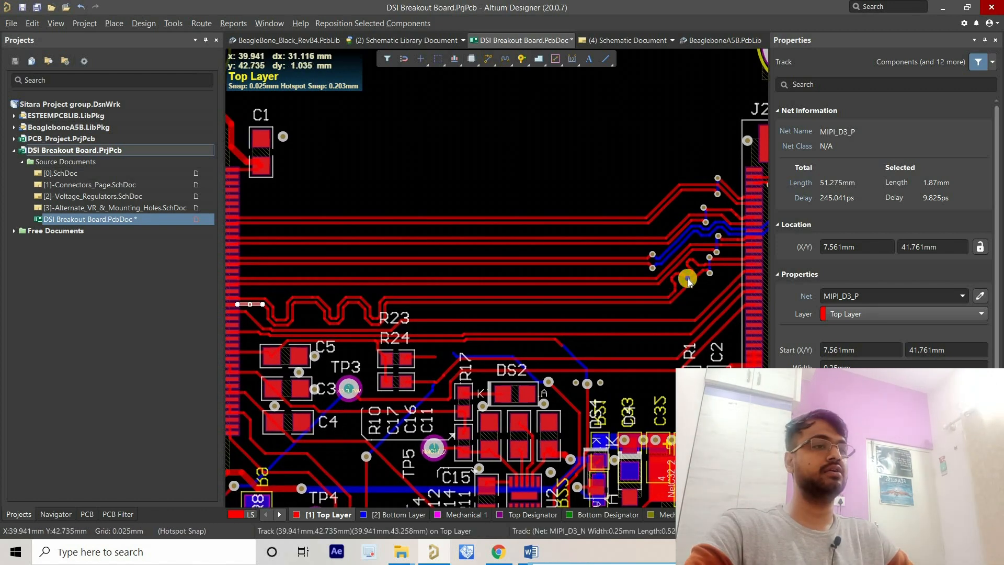
pyautogui.keyDown('ctrl'); pyautogui.scroll(2, 695, 274); pyautogui.keyUp('ctrl')
pyautogui.moveTo(714, 264); pyautogui.dragTo(611, 283, button='right')
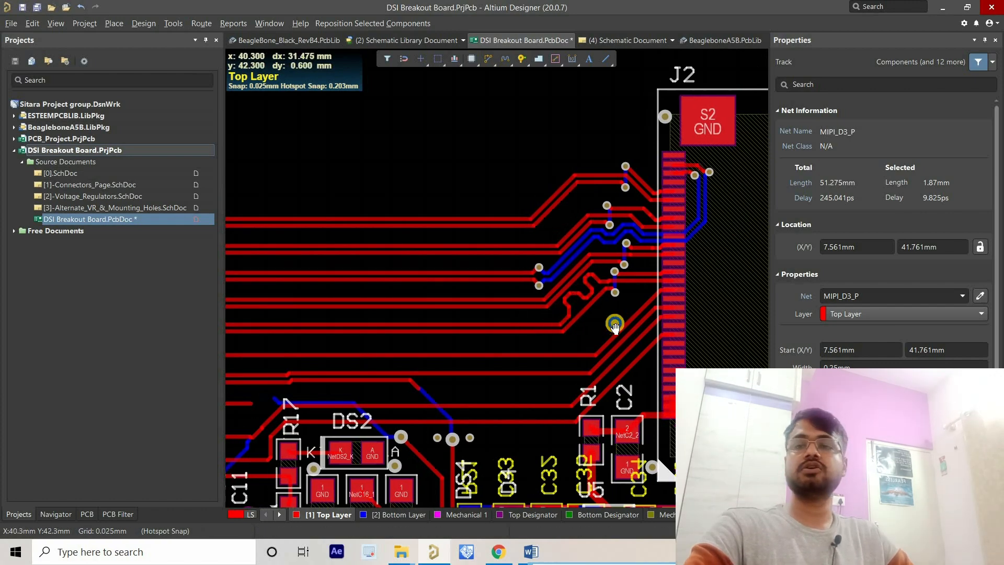
pyautogui.keyDown('ctrl'); pyautogui.scroll(-2, 596, 284); pyautogui.keyUp('ctrl')
pyautogui.moveTo(571, 329); pyautogui.dragTo(609, 303, button='right')
pyautogui.moveTo(505, 238); pyautogui.dragTo(560, 246, button='right')
pyautogui.keyDown('ctrl'); pyautogui.scroll(-1, 541, 251); pyautogui.keyUp('ctrl')
pyautogui.moveTo(549, 210); pyautogui.dragTo(509, 215, button='right')
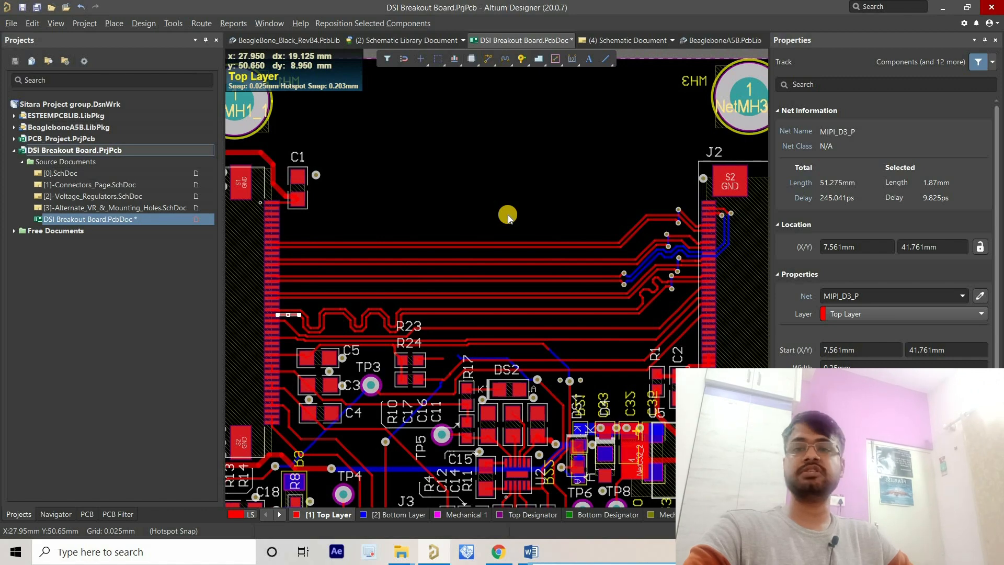
# Step: Examine the manually drawn MIPI_D3 detours near J1 and the straight MIPI pairs above them
pyautogui.click(508, 217)
pyautogui.keyDown('ctrl'); pyautogui.scroll(2, 341, 281); pyautogui.keyUp('ctrl')
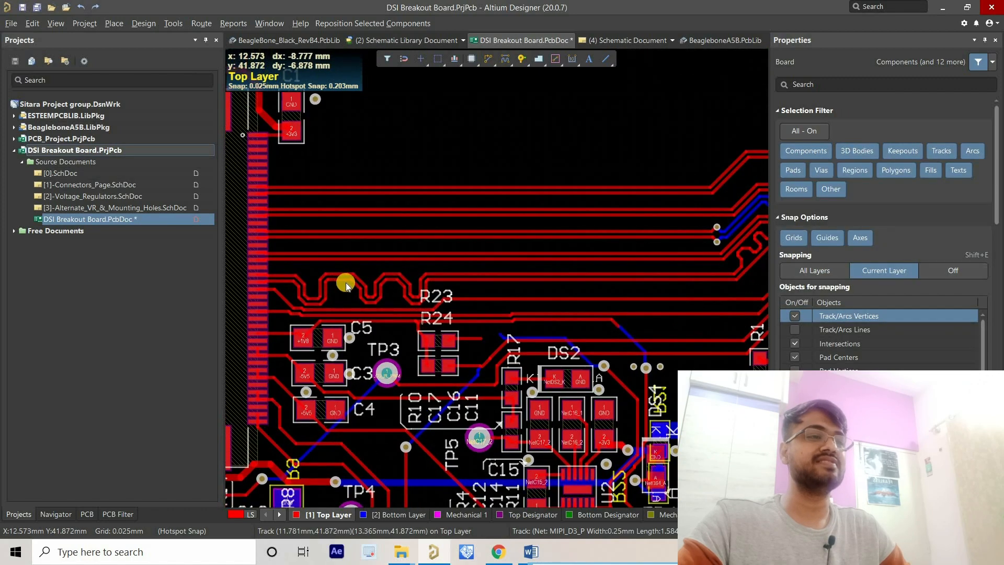
pyautogui.moveTo(338, 295); pyautogui.dragTo(328, 305, button='right')
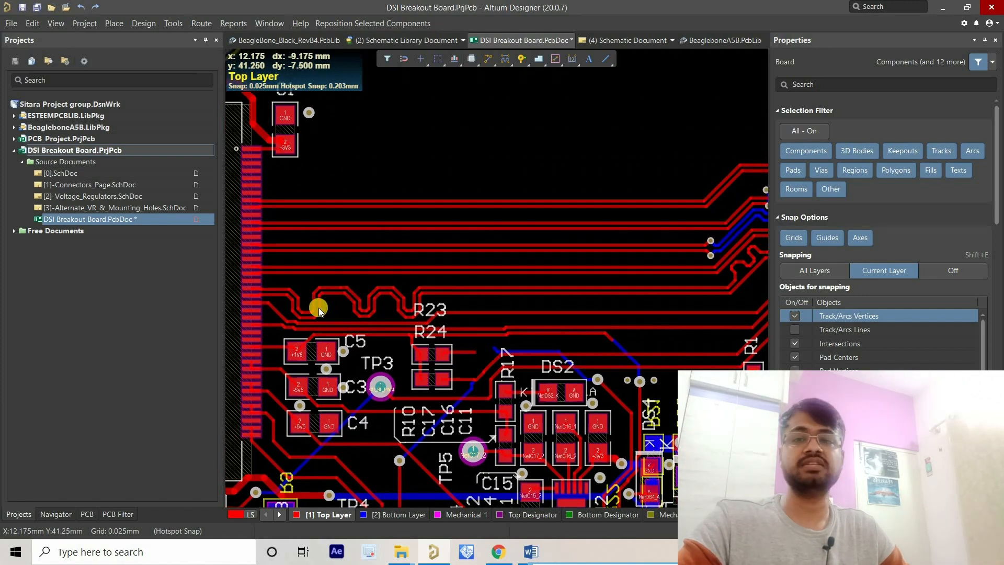
pyautogui.keyDown('ctrl'); pyautogui.scroll(2, 316, 306); pyautogui.keyUp('ctrl')
pyautogui.keyDown('ctrl'); pyautogui.scroll(-1, 336, 297); pyautogui.keyUp('ctrl')
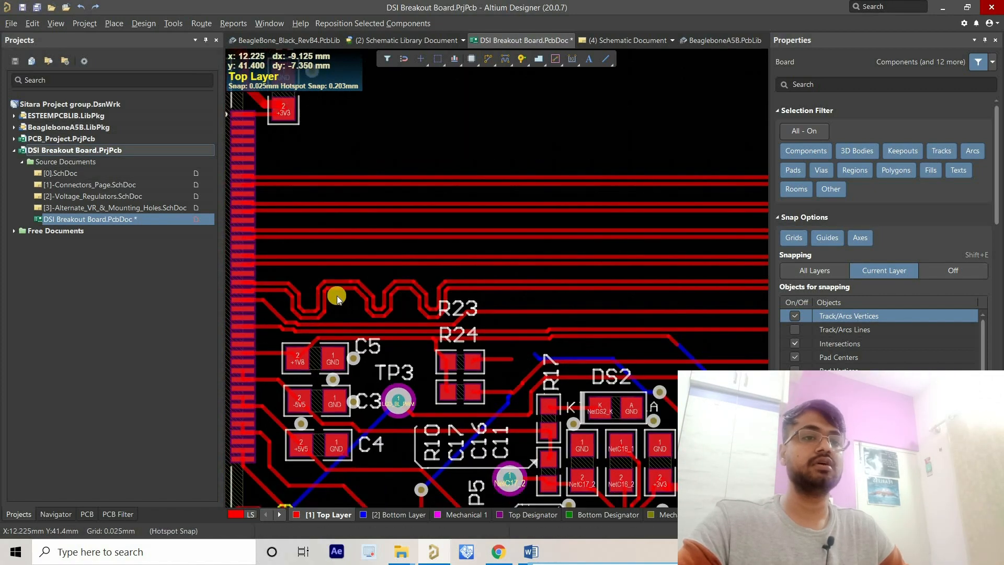
pyautogui.keyDown('ctrl'); pyautogui.scroll(-1, 337, 296); pyautogui.keyUp('ctrl')
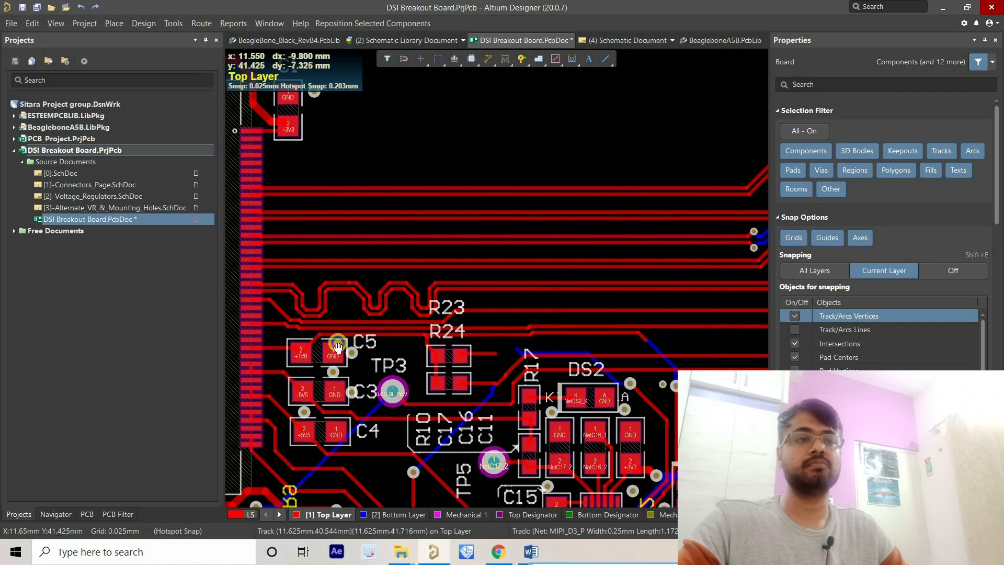
pyautogui.scroll(3, 405, 223)
pyautogui.moveTo(414, 199); pyautogui.dragTo(425, 194, button='right')
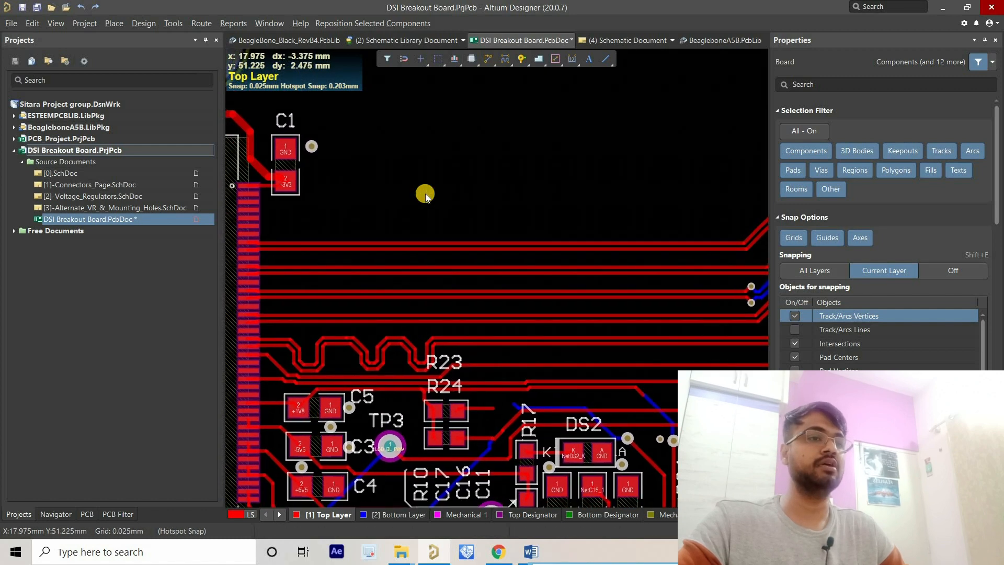
pyautogui.moveTo(365, 240); pyautogui.dragTo(387, 212, button='right')
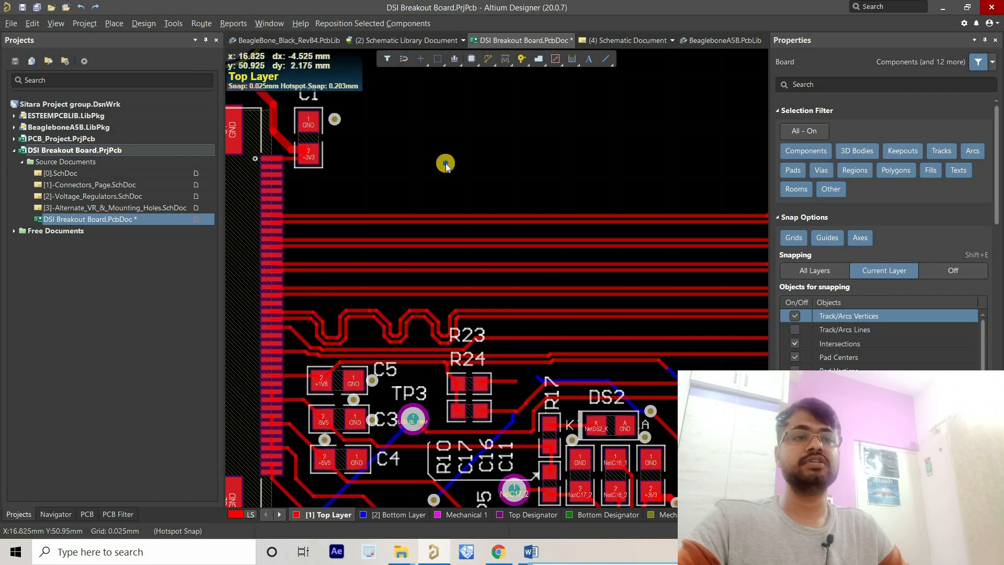
pyautogui.moveTo(455, 133); pyautogui.dragTo(471, 127, button='right')
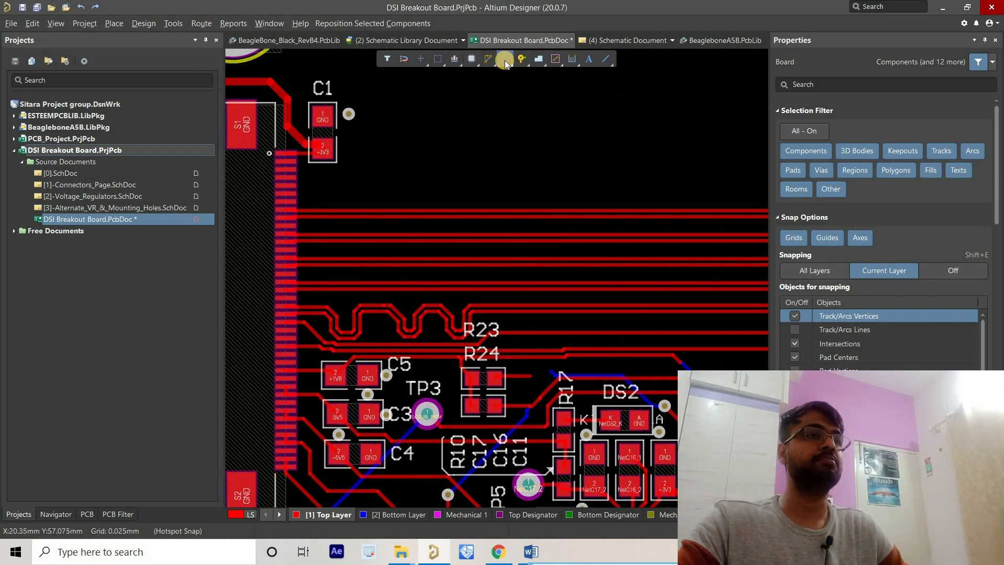
# Step: Start interactive differential pair length tuning, keeping the 1 mm max amplitude and 0.254 mm space and step settings
pyautogui.click(504, 61)
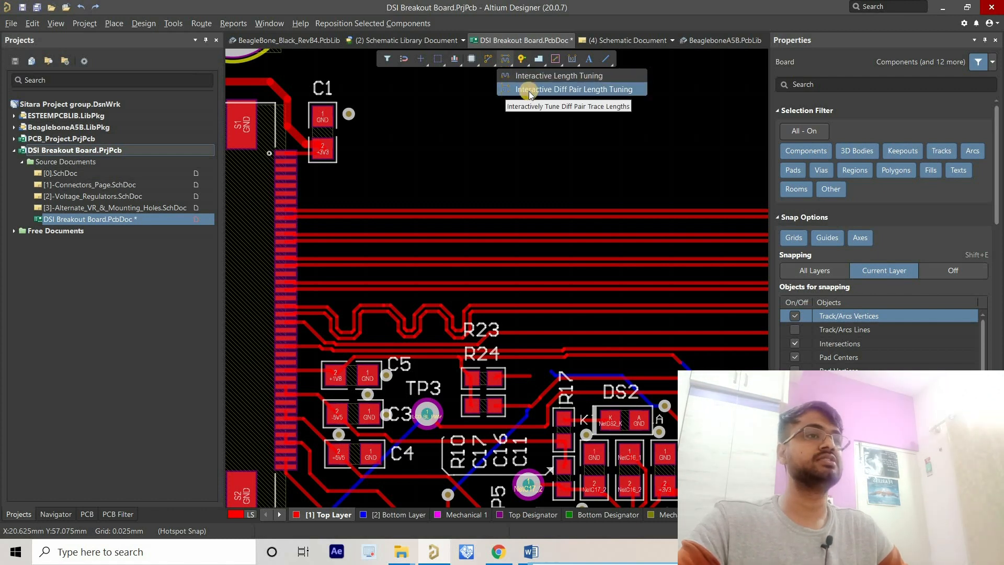
pyautogui.click(560, 90)
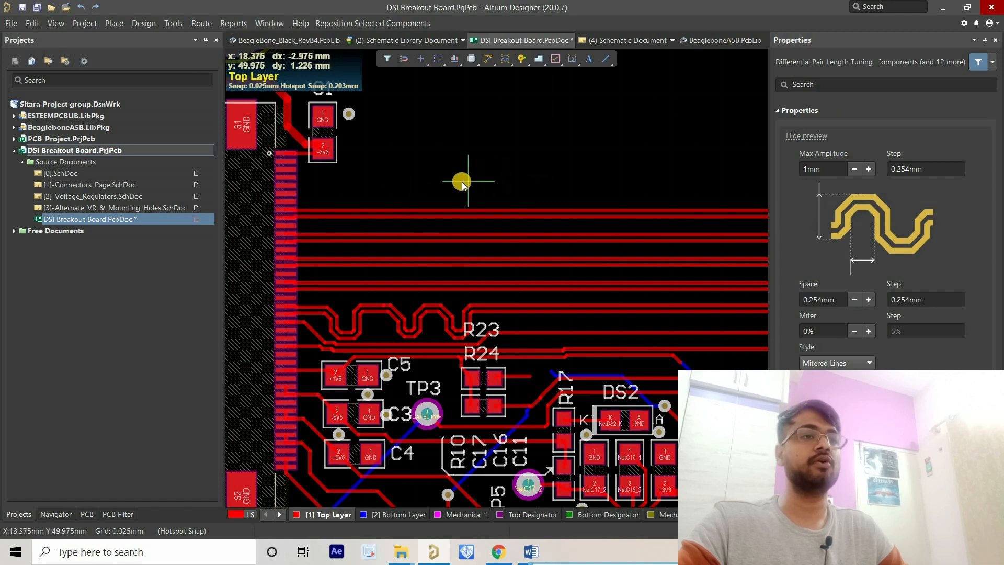
pyautogui.press('Tab')
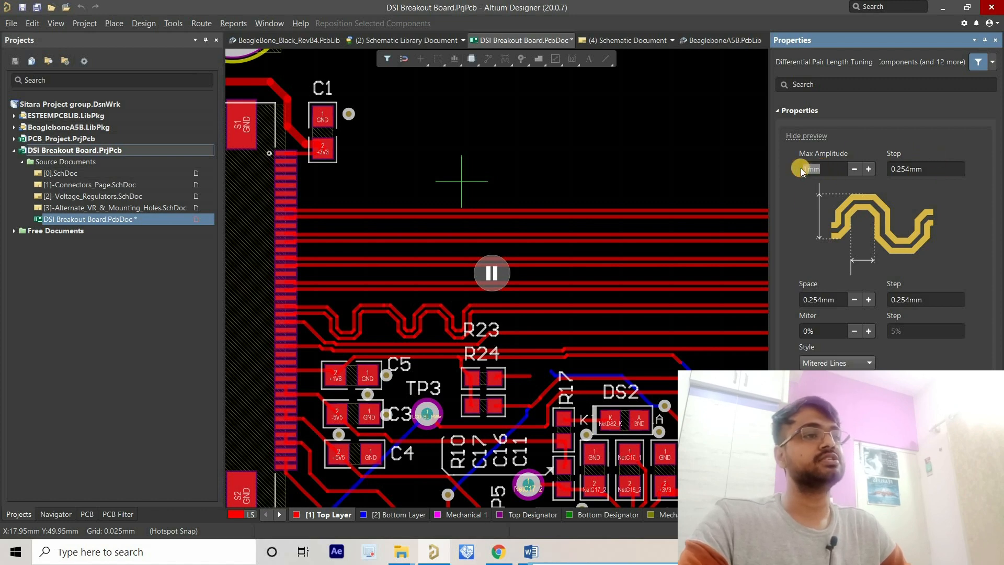
pyautogui.click(947, 168)
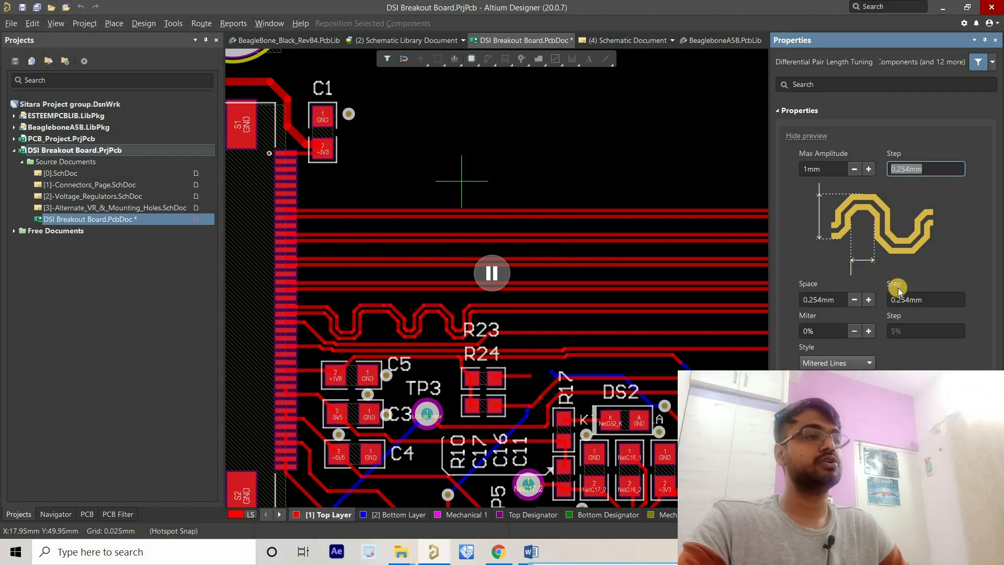
pyautogui.click(933, 299)
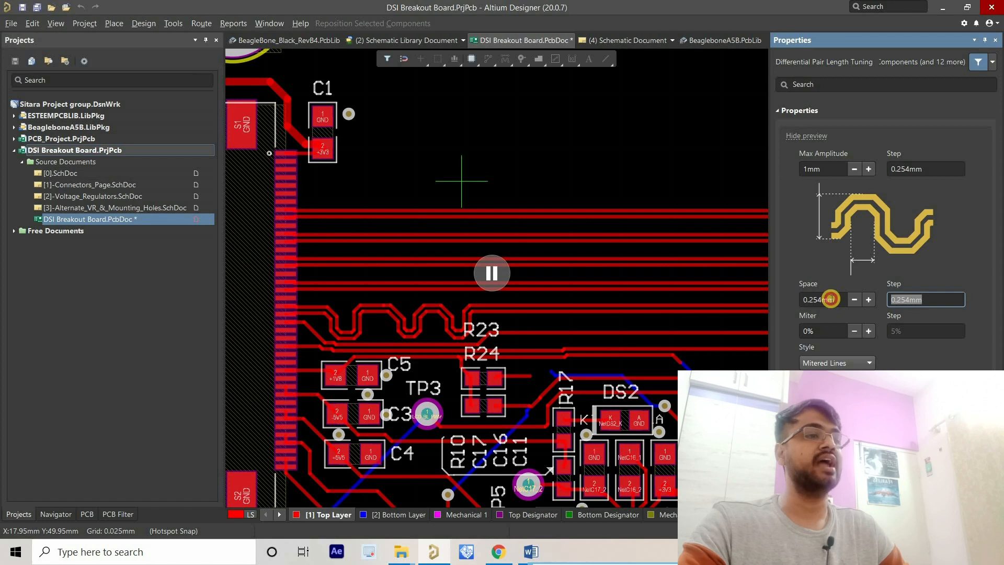
pyautogui.click(831, 299)
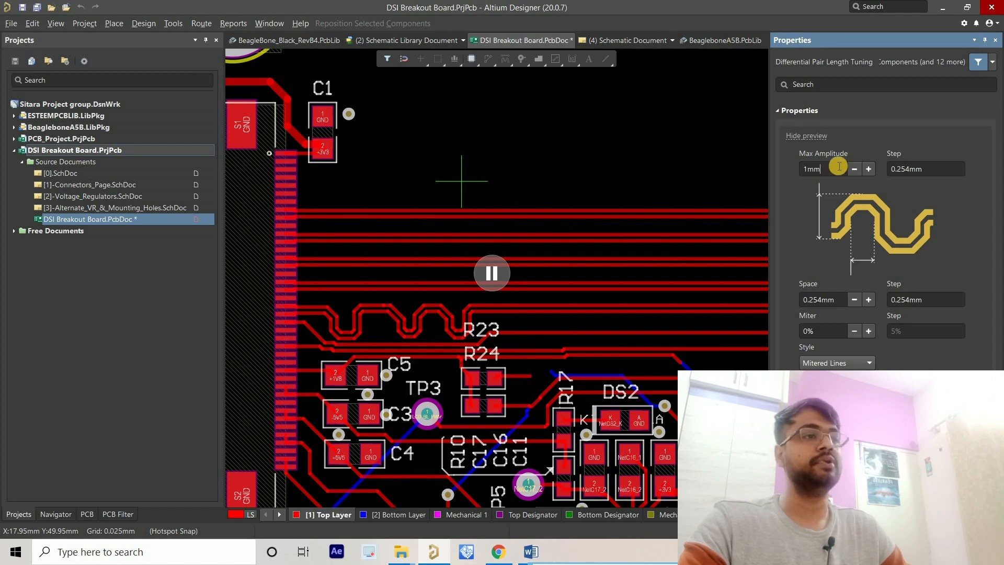
pyautogui.click(491, 271)
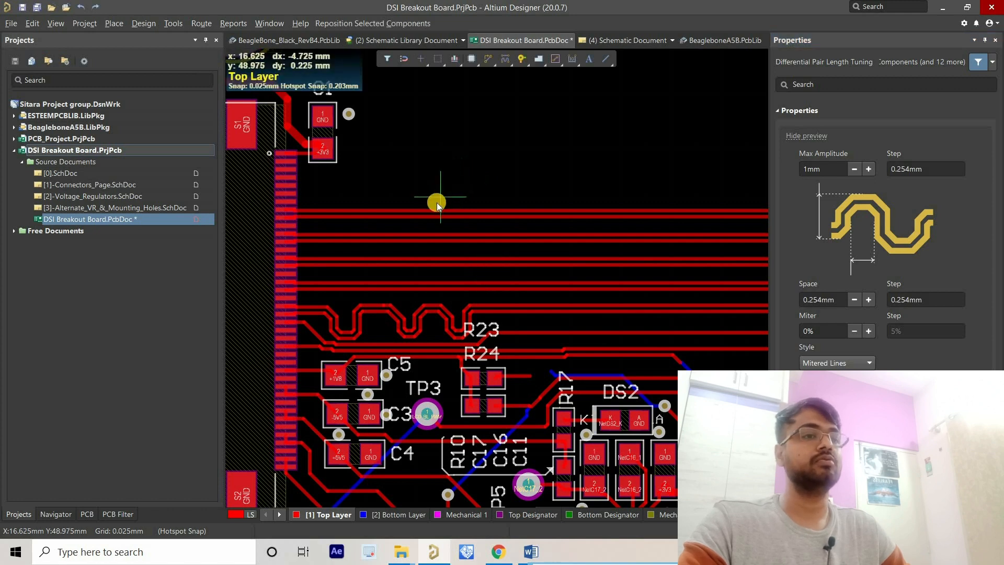
# Step: Begin tuning the MIPI_D0 pair near J1 with a manual target length of 51 mm, clipped to the target
pyautogui.keyDown('ctrl'); pyautogui.scroll(3, 437, 202); pyautogui.keyUp('ctrl')
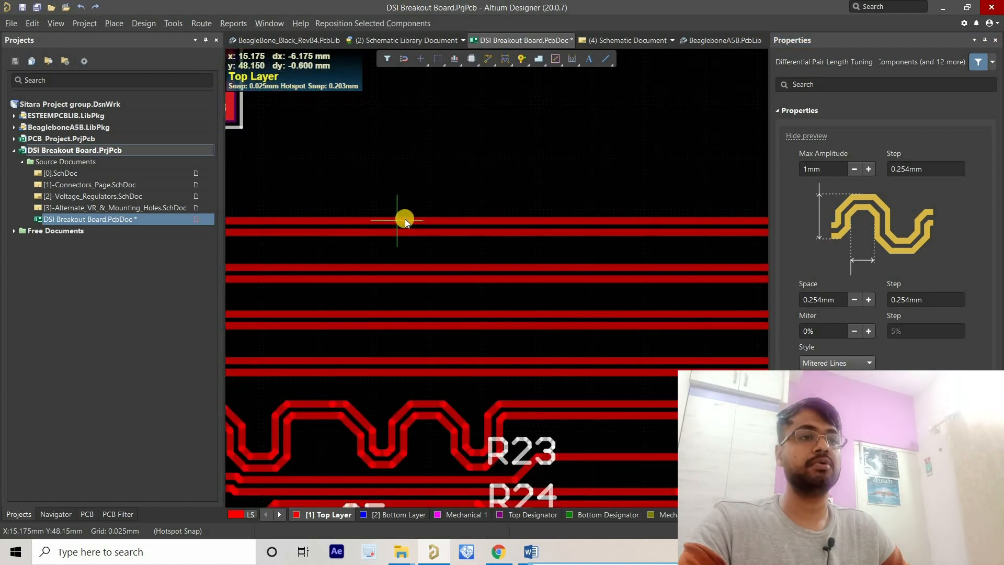
pyautogui.click(404, 219)
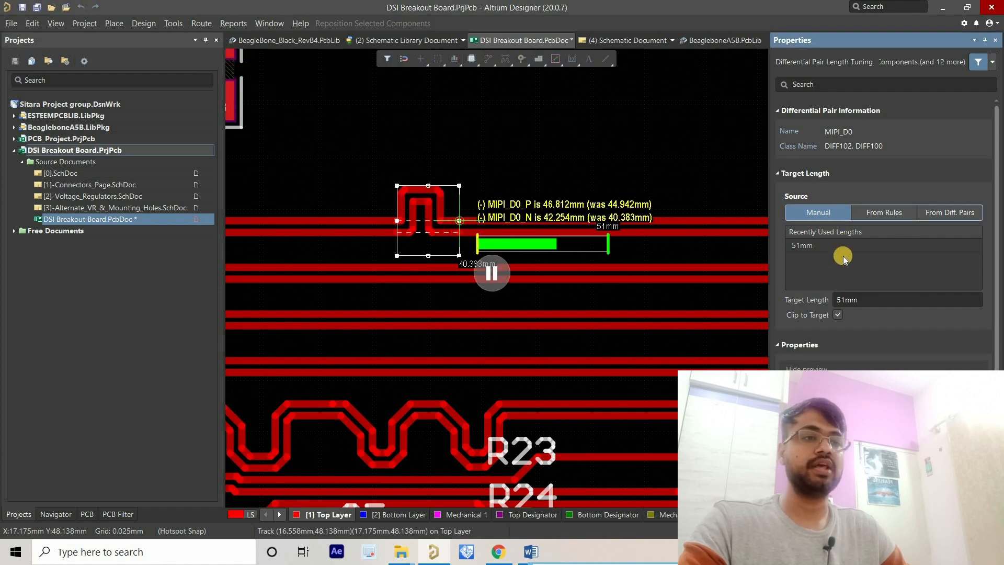
pyautogui.click(878, 214)
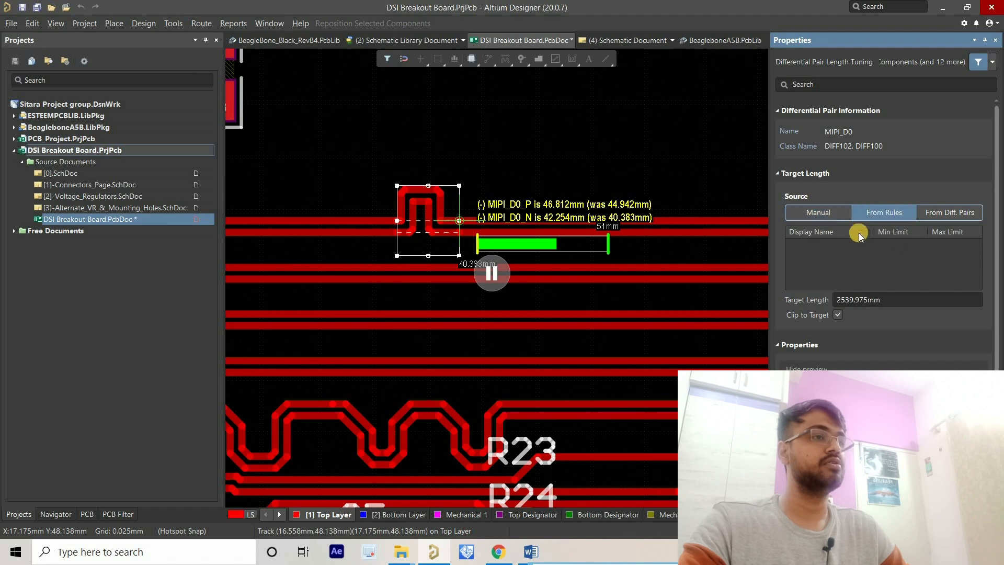
pyautogui.click(818, 214)
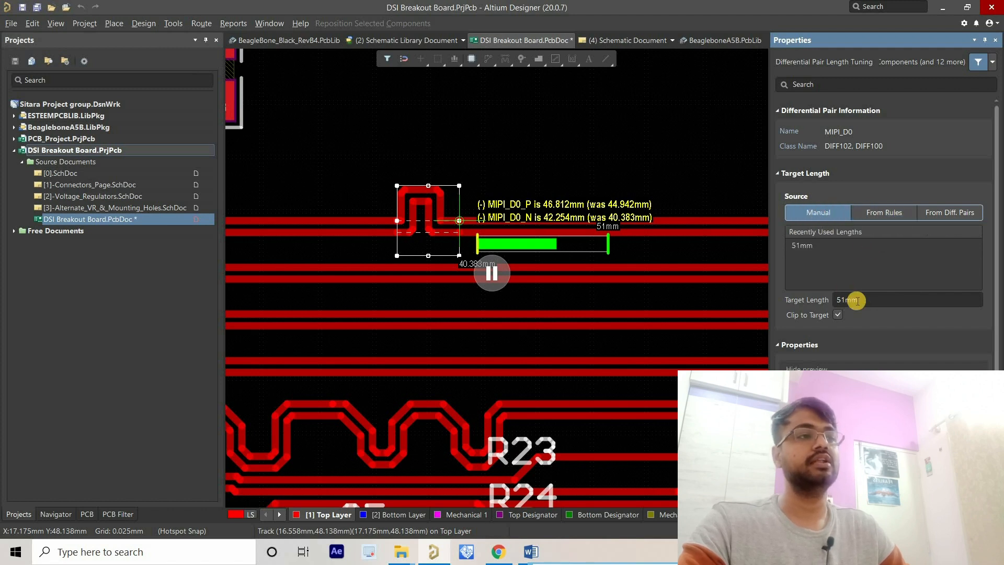
pyautogui.click(866, 300)
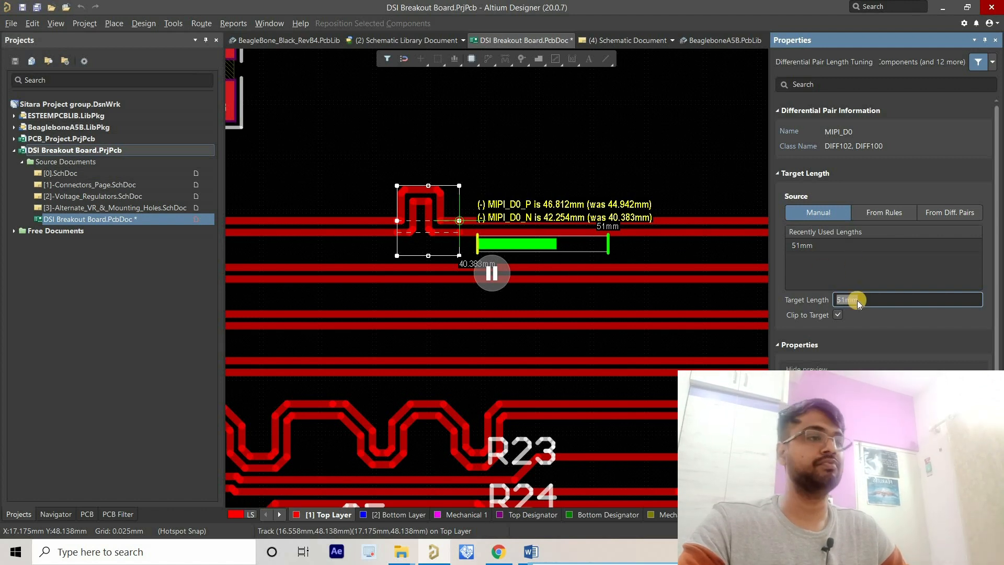
pyautogui.click(490, 274)
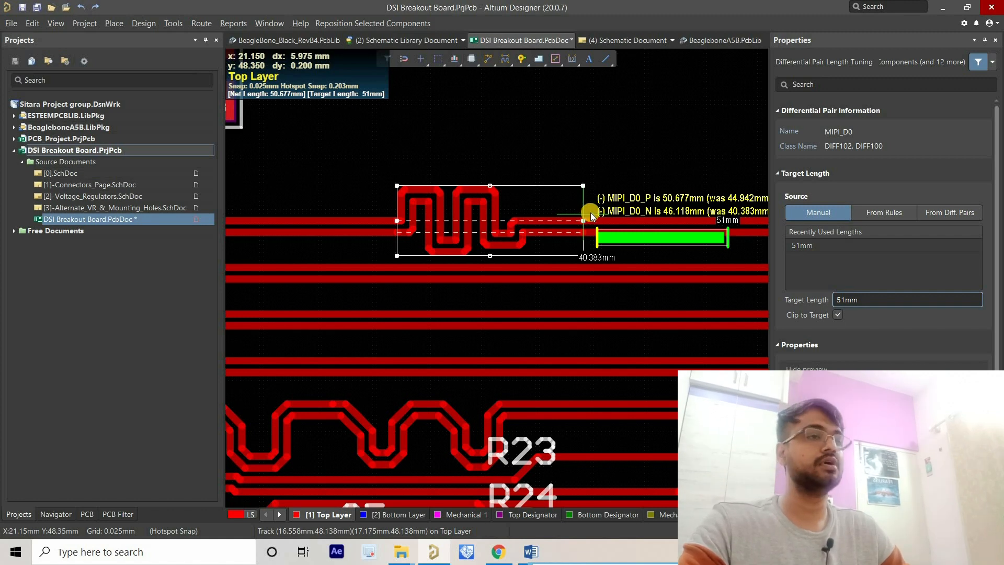
# Step: Place the tuning accordion about 5 mm along the MIPI_D0 pair near J1 and end the tuning command
pyautogui.click(554, 212)
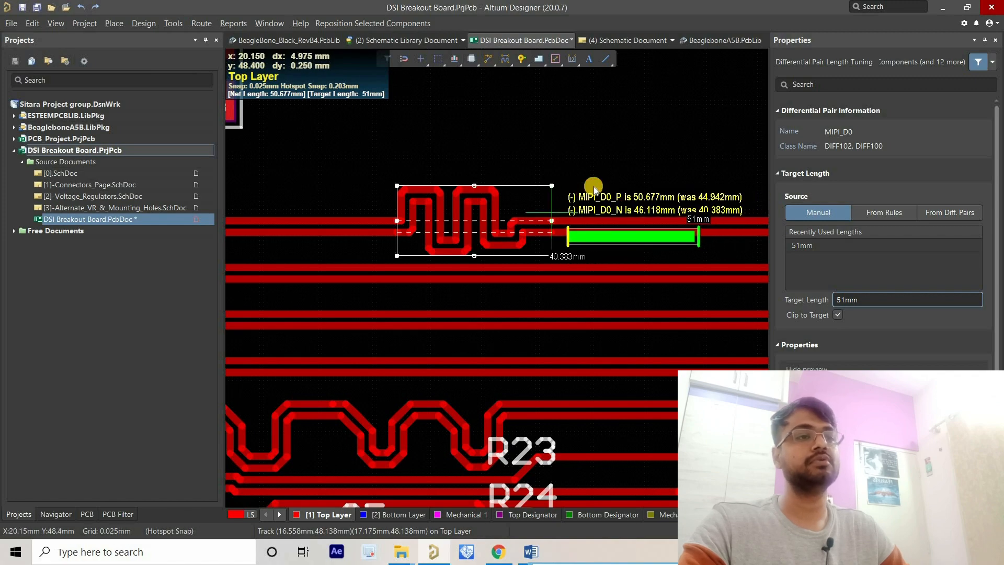
pyautogui.rightClick(579, 186)
pyautogui.moveTo(595, 178); pyautogui.dragTo(580, 183, button='right')
pyautogui.keyDown('ctrl'); pyautogui.scroll(-3, 579, 183); pyautogui.keyUp('ctrl')
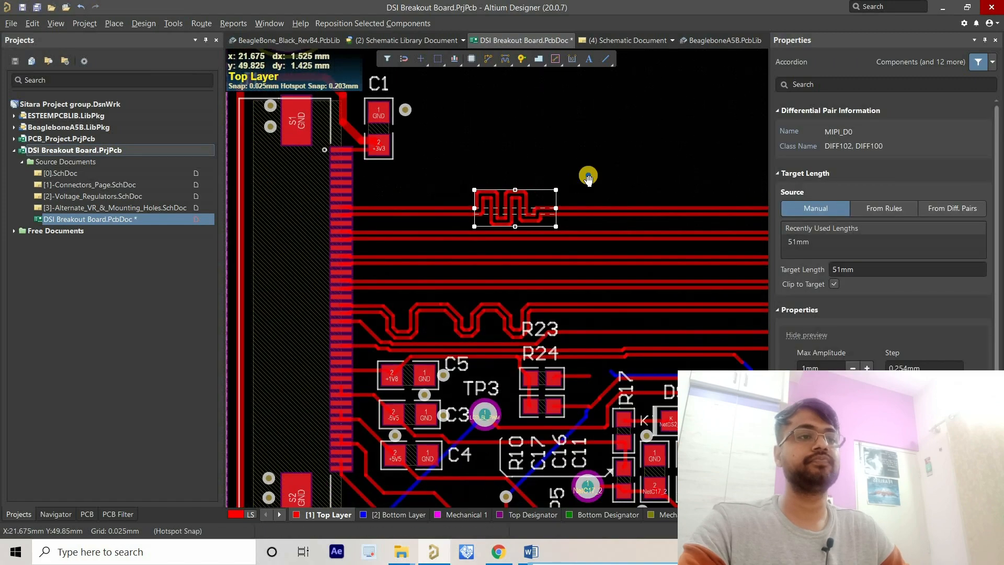
pyautogui.click(587, 176)
# Step: Check the total lengths and delays of MIPI_D0_N and MIPI_D0_P with the accordion in place
pyautogui.moveTo(463, 262); pyautogui.dragTo(399, 218, button='right')
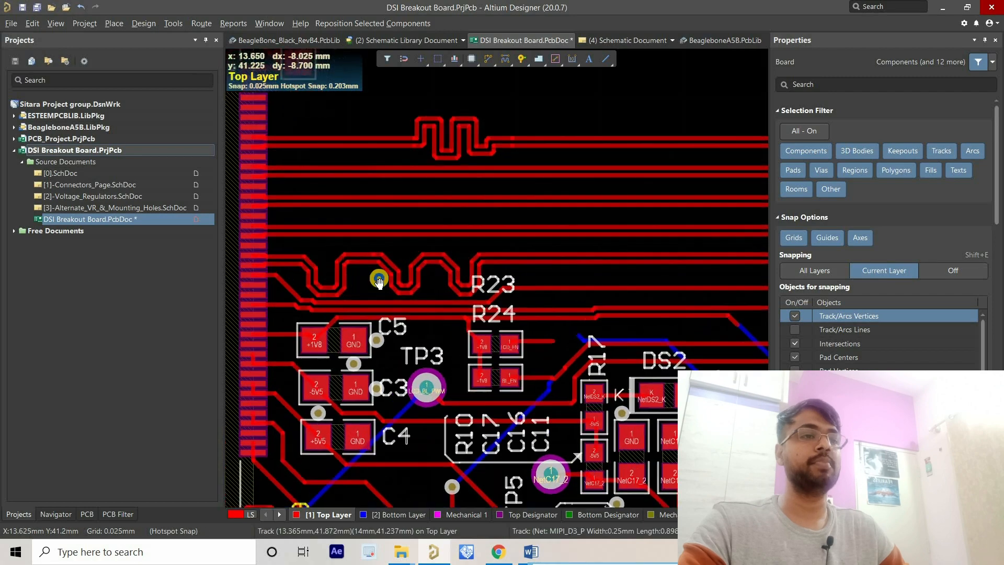
pyautogui.keyDown('ctrl'); pyautogui.scroll(2, 319, 264); pyautogui.keyUp('ctrl')
pyautogui.moveTo(465, 222); pyautogui.dragTo(453, 272, button='right')
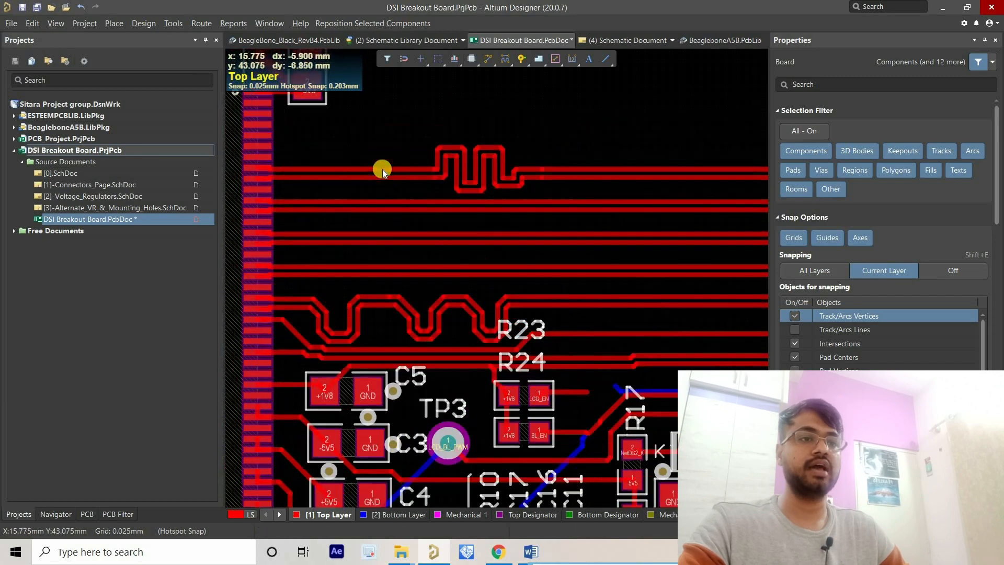
pyautogui.moveTo(428, 205); pyautogui.dragTo(412, 226, button='right')
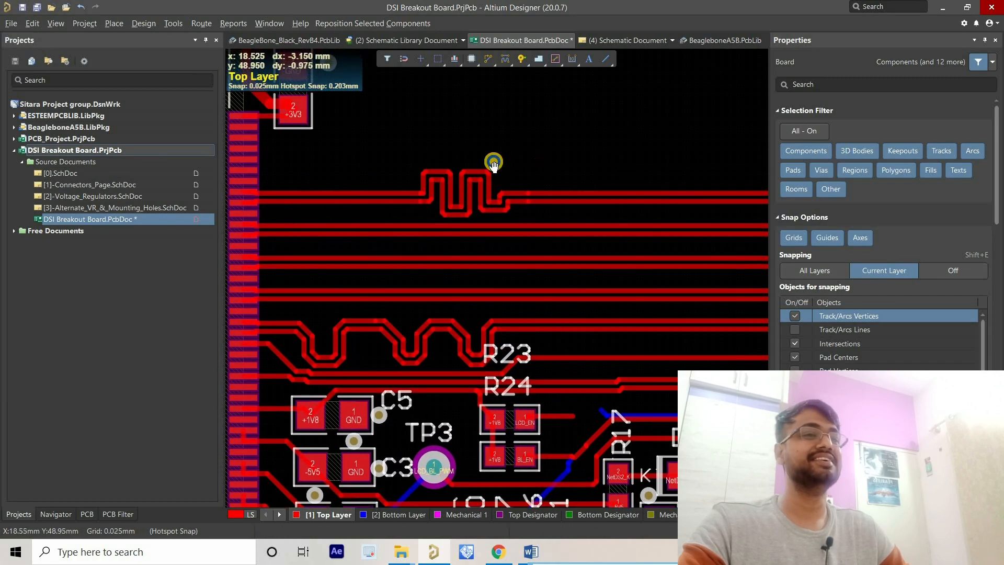
pyautogui.moveTo(493, 161); pyautogui.dragTo(555, 183, button='right')
pyautogui.keyDown('ctrl'); pyautogui.scroll(2, 409, 189); pyautogui.keyUp('ctrl')
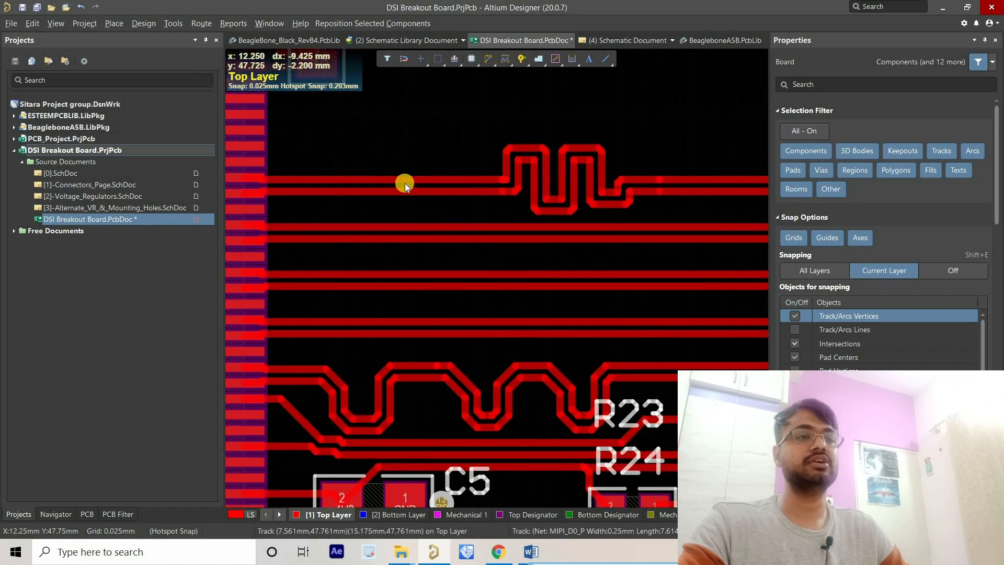
pyautogui.moveTo(408, 180); pyautogui.dragTo(399, 197, button='right')
pyautogui.click(399, 197)
pyautogui.keyDown('ctrl'); pyautogui.scroll(-1, 399, 197); pyautogui.keyUp('ctrl')
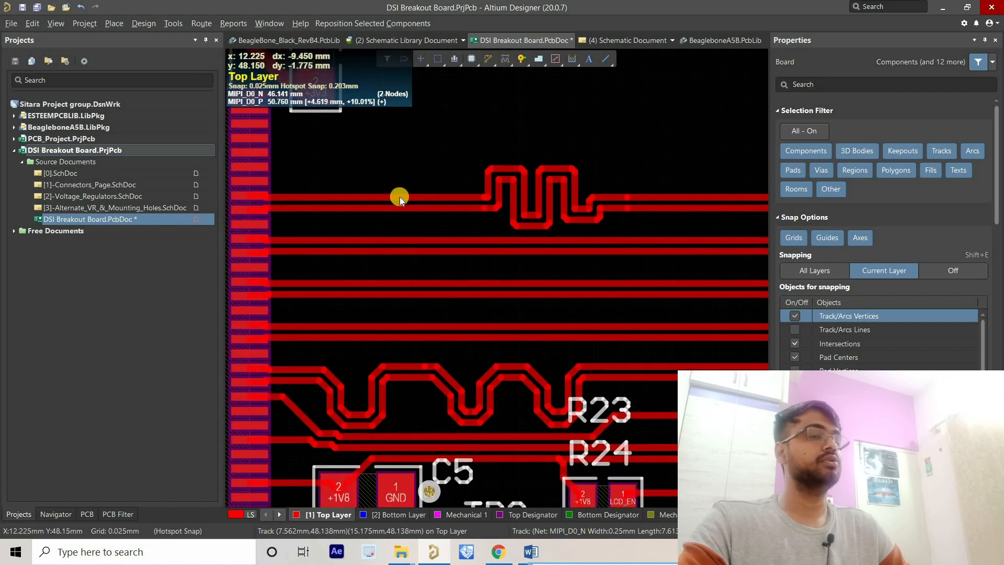
pyautogui.click(399, 197)
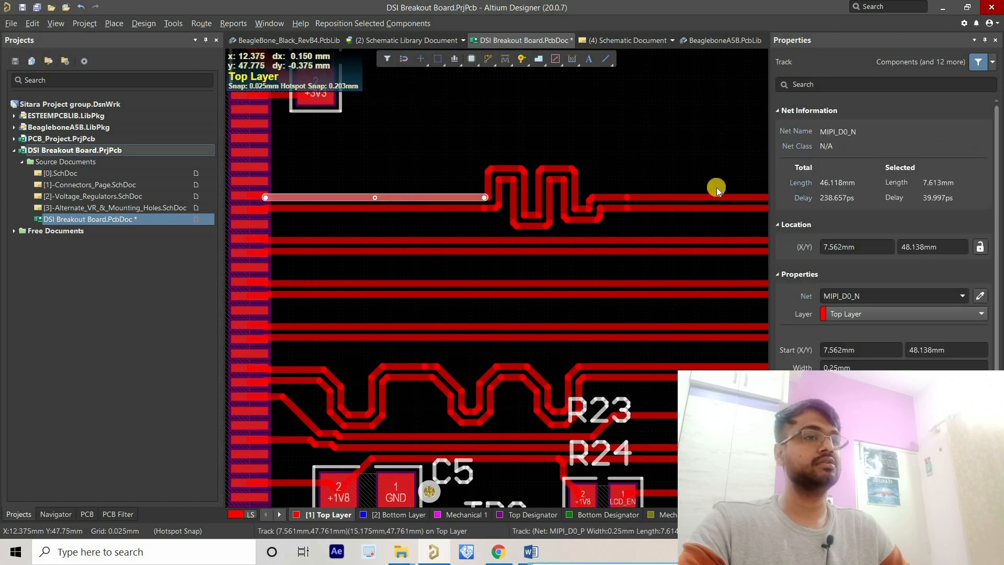
pyautogui.click(361, 207)
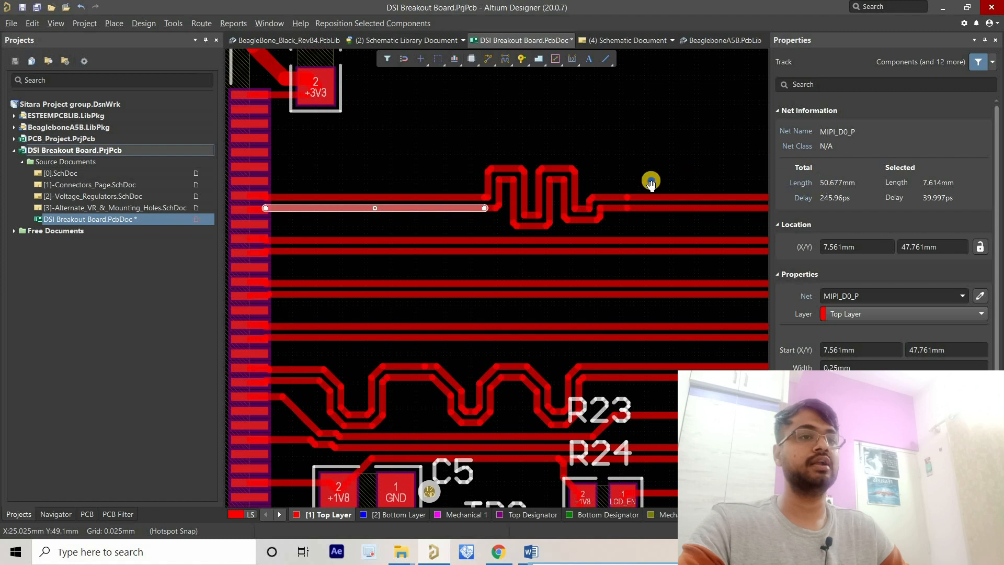
# Step: Start Interactive Length Tuning on the diagonal MIPI_D0_N segment near J2, with a manual target length of 51 mm
pyautogui.moveTo(651, 181); pyautogui.dragTo(364, 209, button='right')
pyautogui.keyDown('ctrl'); pyautogui.scroll(-2, 363, 209); pyautogui.keyUp('ctrl')
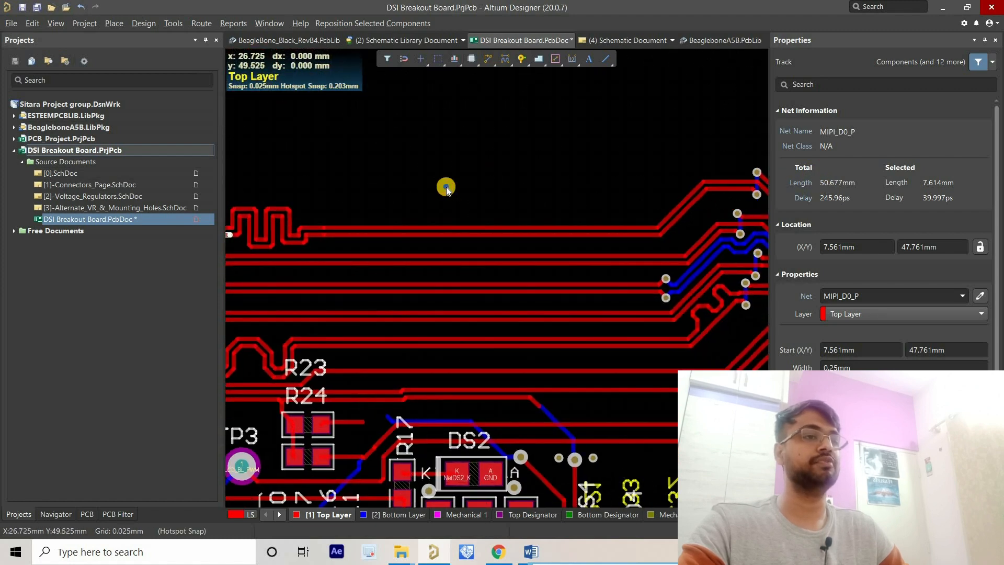
pyautogui.click(446, 187)
pyautogui.moveTo(446, 187); pyautogui.dragTo(481, 172, button='right')
pyautogui.click(504, 60)
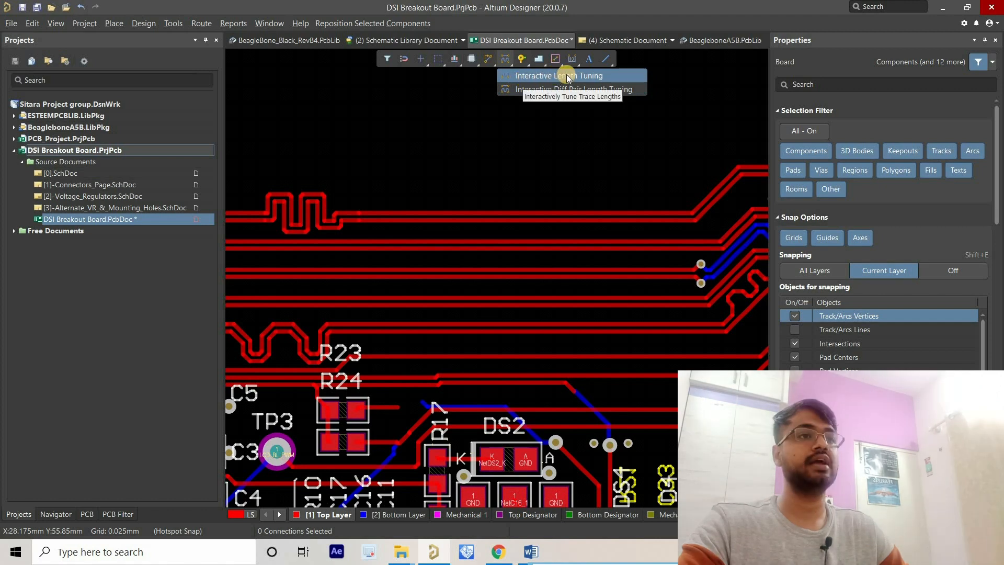
pyautogui.click(525, 79)
pyautogui.moveTo(614, 168); pyautogui.dragTo(413, 218, button='right')
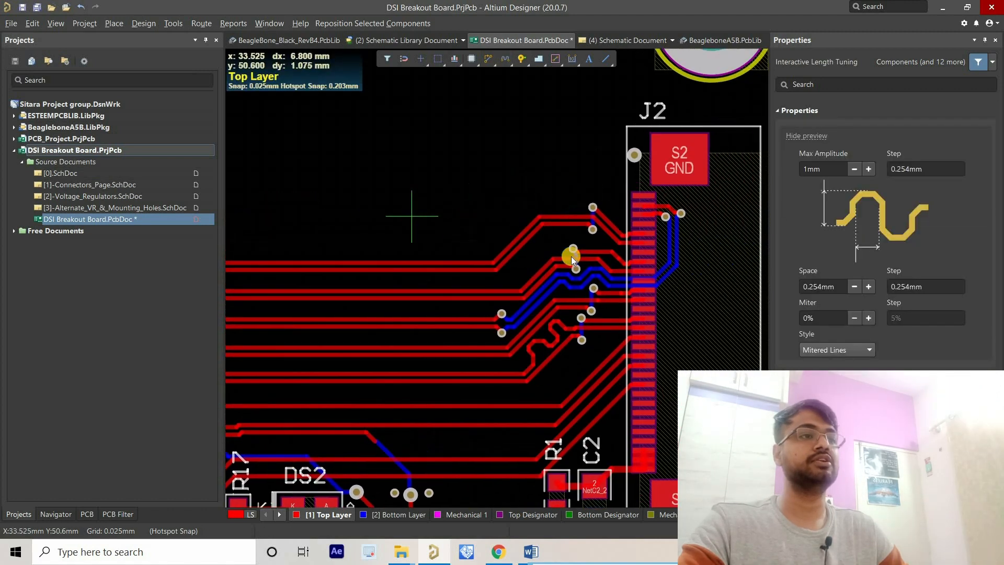
pyautogui.keyDown('ctrl'); pyautogui.scroll(2, 557, 239); pyautogui.keyUp('ctrl')
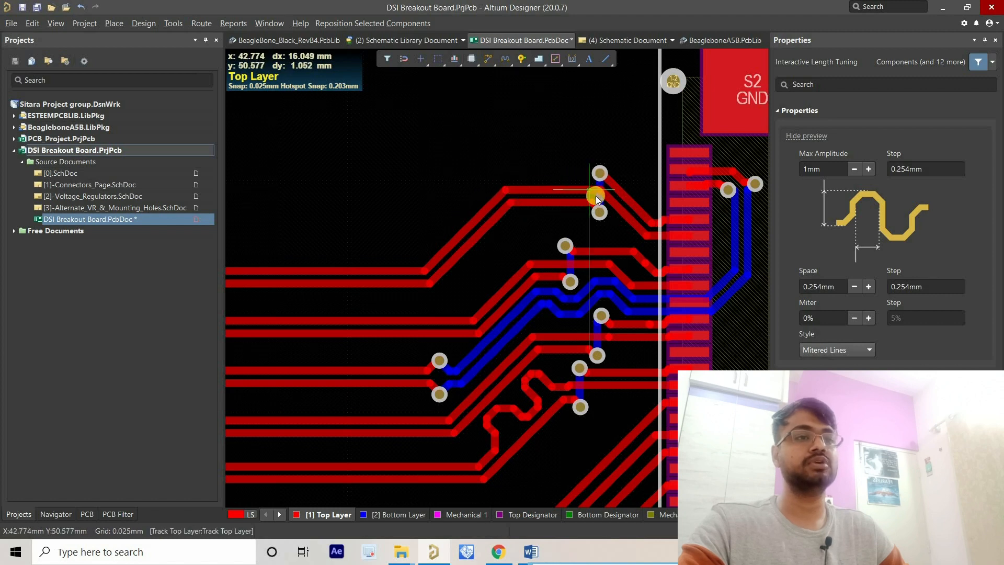
pyautogui.keyDown('ctrl'); pyautogui.scroll(1, 514, 214); pyautogui.keyUp('ctrl')
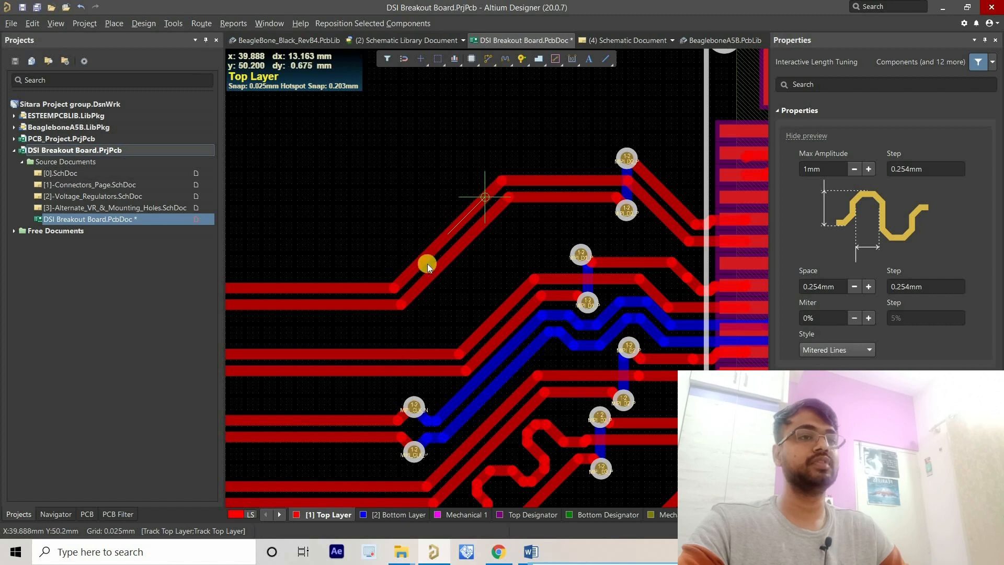
pyautogui.click(401, 280)
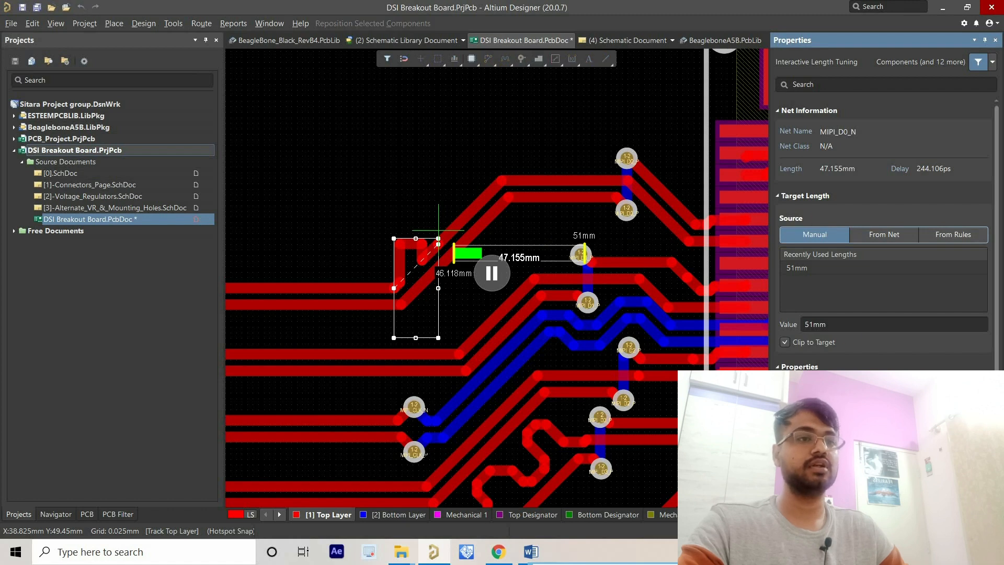
# Step: Set the length tuning pattern style to Rounded and abandon the accordion being placed on MIPI_D0_N
pyautogui.scroll(-3, 884, 236)
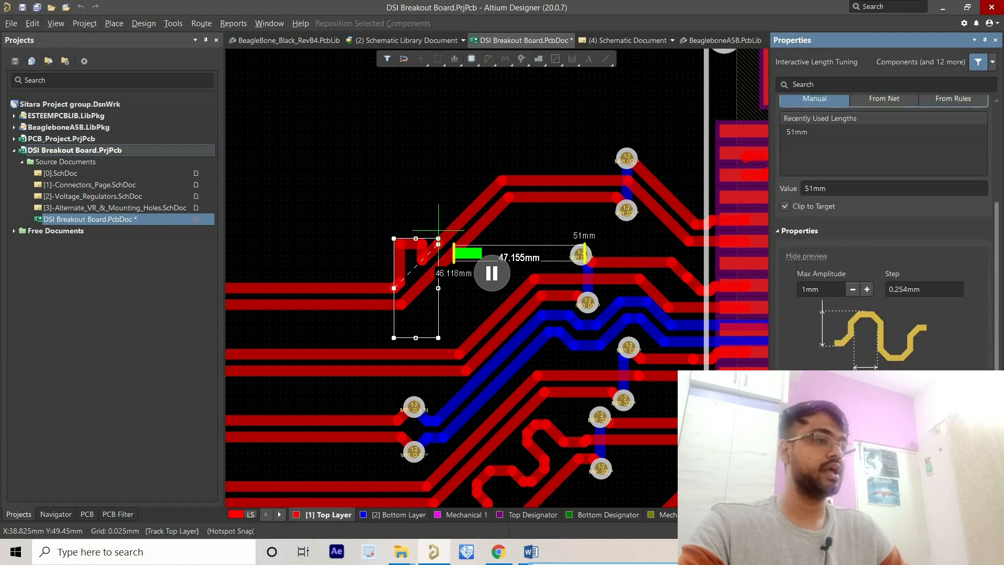
pyautogui.scroll(1, 843, 251)
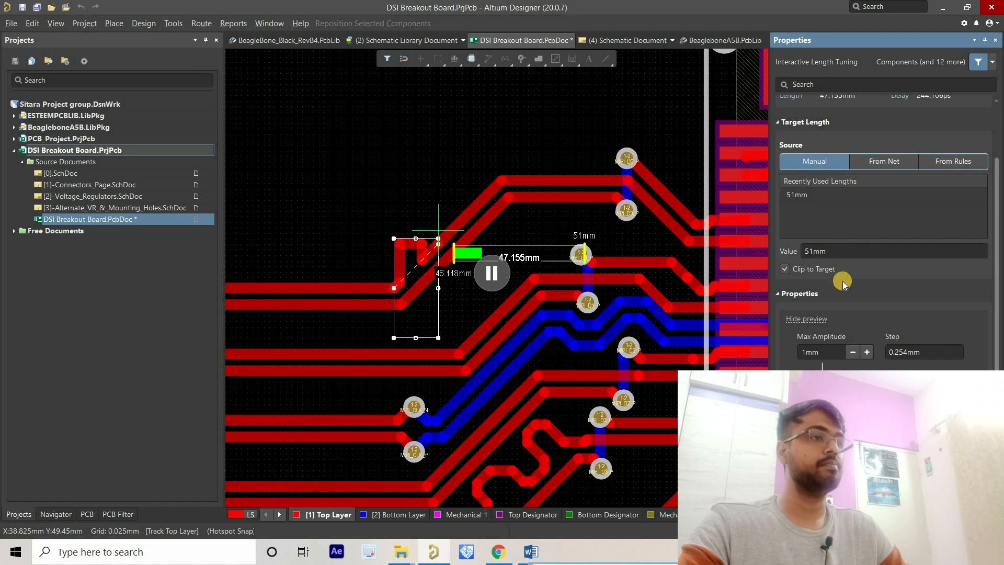
pyautogui.scroll(-2, 847, 286)
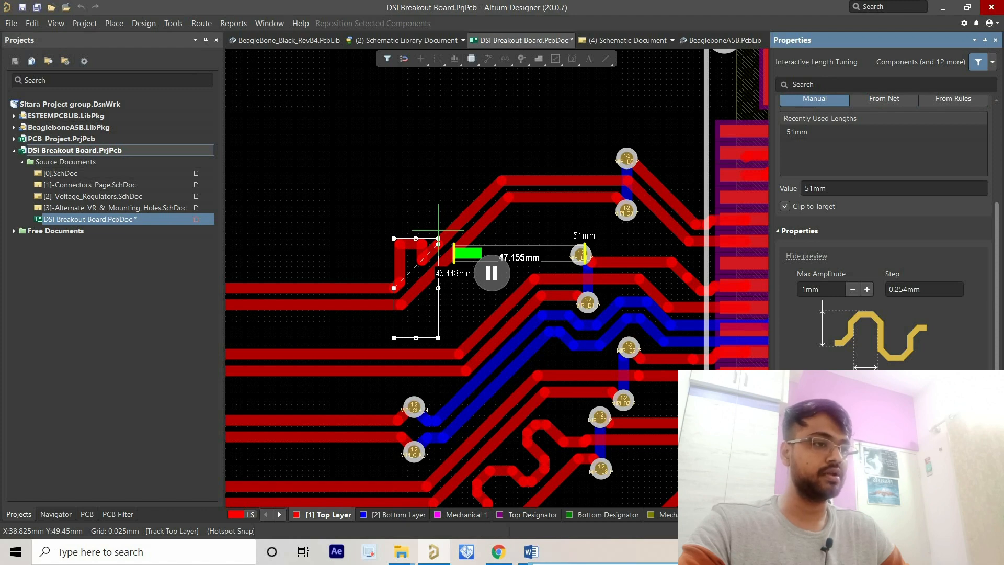
pyautogui.click(494, 273)
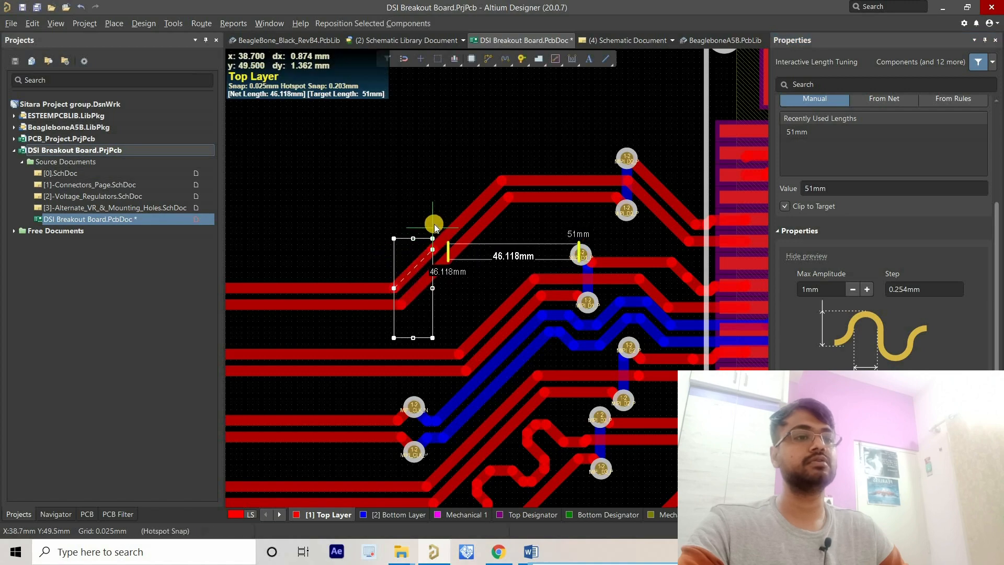
pyautogui.rightClick(424, 235)
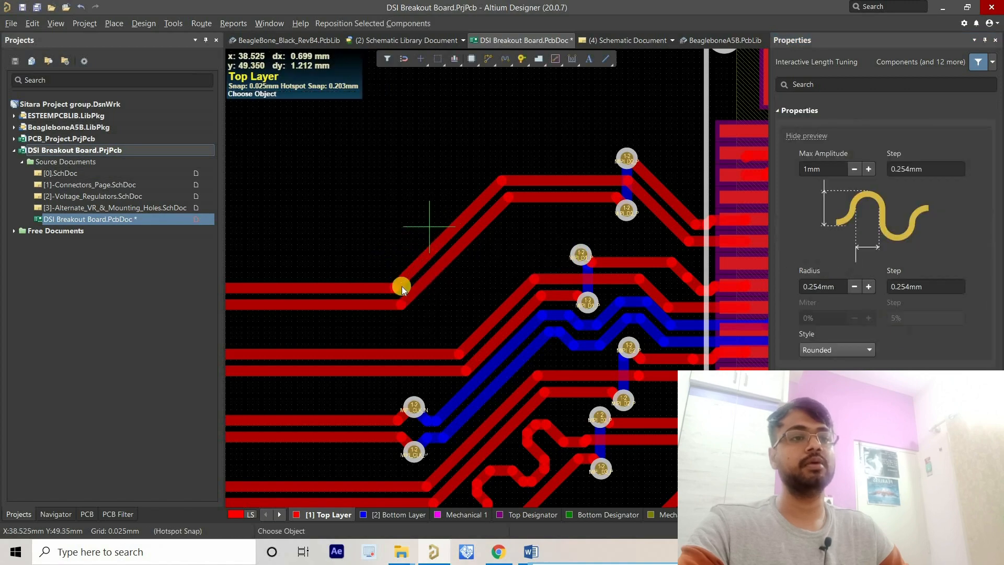
# Step: Place a rounded accordion along the diagonal MIPI_D0_N segment near J2 and enlarge its boundary until the net reaches 51 mm
pyautogui.click(435, 253)
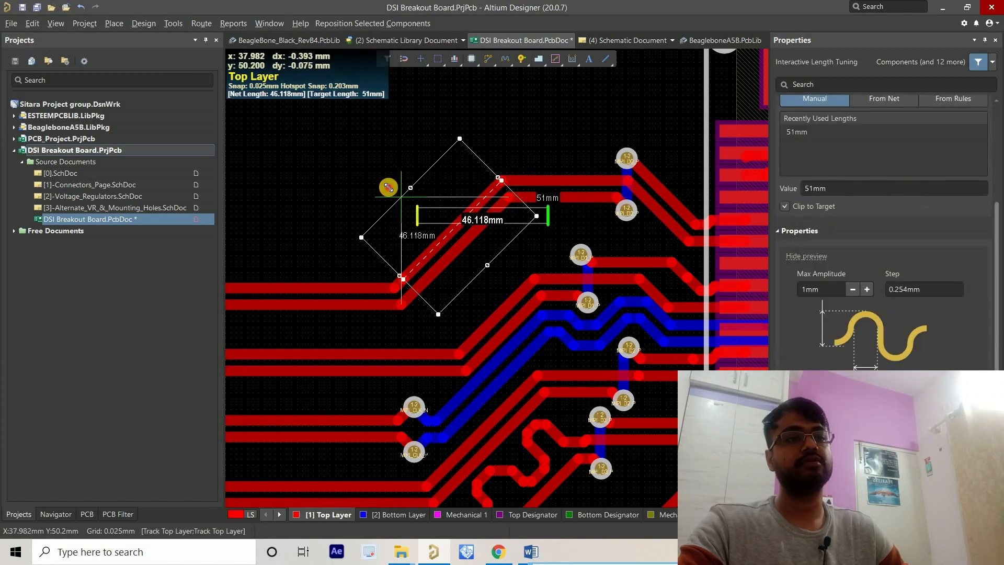
pyautogui.moveTo(389, 187); pyautogui.dragTo(370, 180)
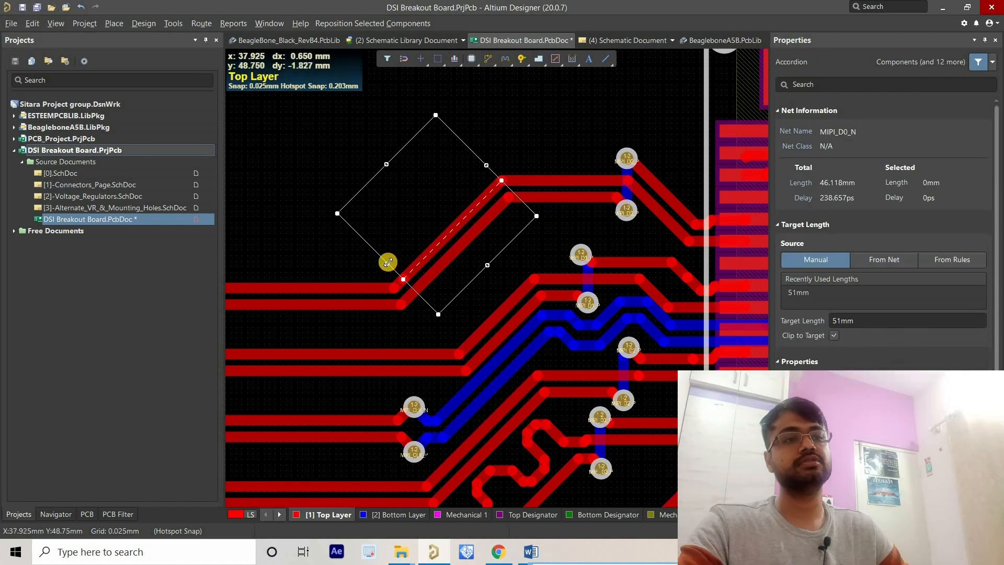
pyautogui.moveTo(368, 287); pyautogui.dragTo(372, 291)
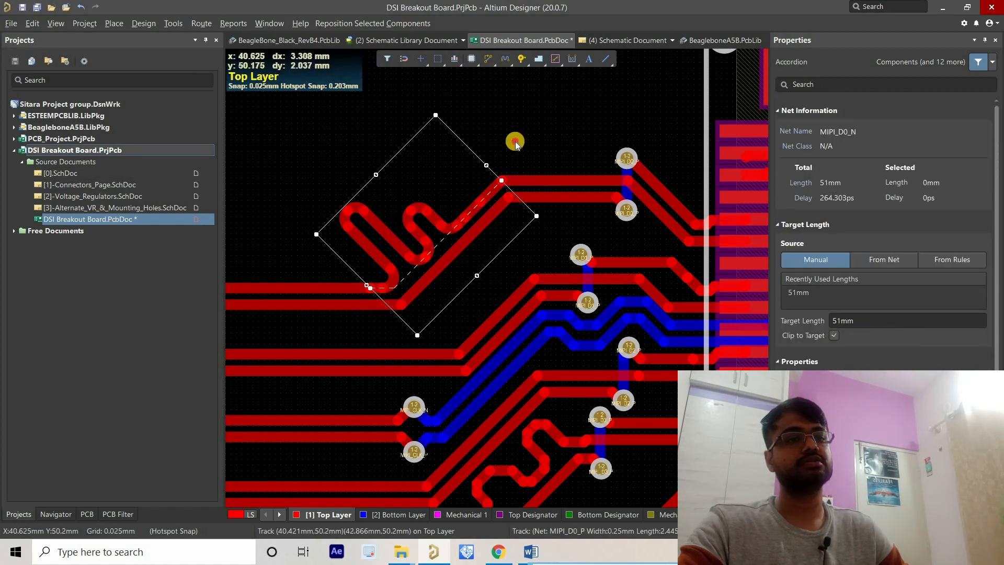
pyautogui.click(590, 149)
# Step: Check the total lengths and delays of MIPI_D0_N and MIPI_D0_P on their straight segments near J1
pyautogui.keyDown('ctrl'); pyautogui.scroll(-6, 597, 137); pyautogui.keyUp('ctrl')
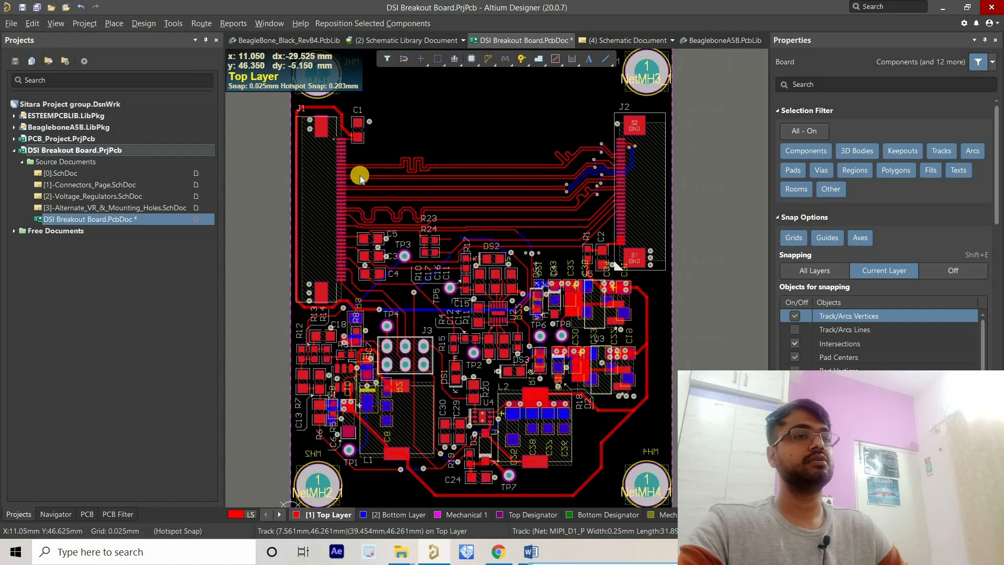
pyautogui.keyDown('ctrl'); pyautogui.scroll(5, 350, 170); pyautogui.keyUp('ctrl')
pyautogui.keyDown('ctrl'); pyautogui.scroll(1, 351, 171); pyautogui.keyUp('ctrl')
pyautogui.click(349, 168)
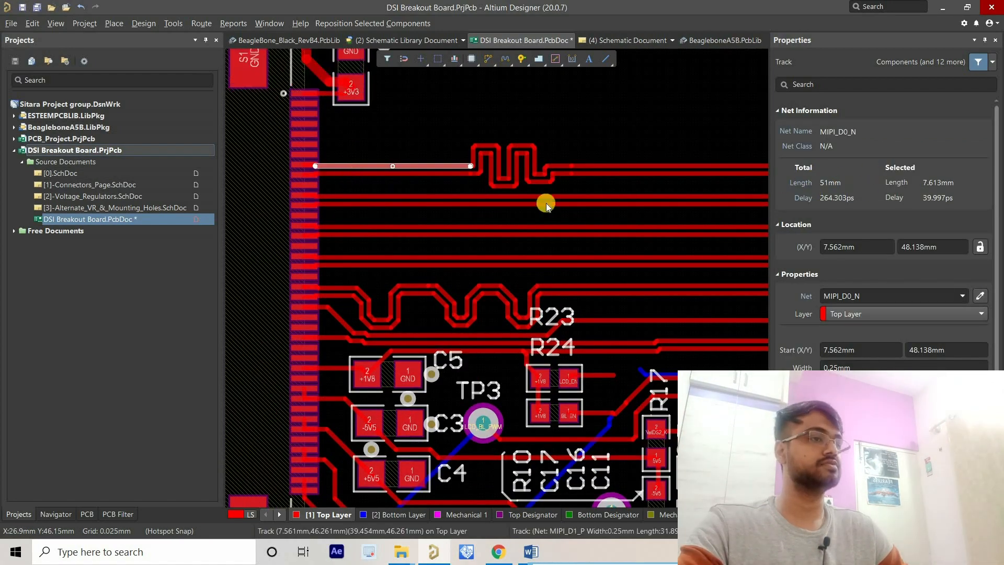
pyautogui.click(458, 173)
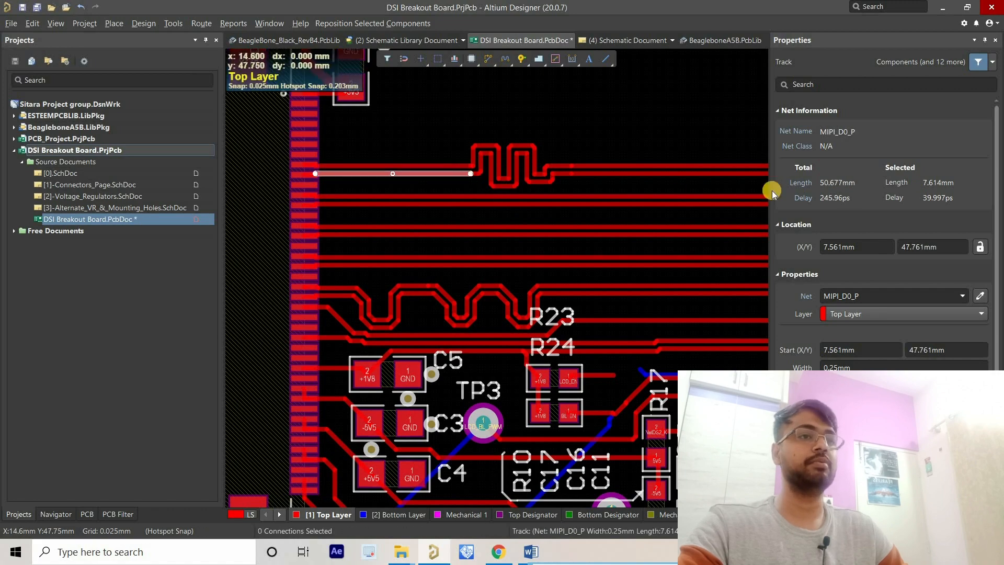
pyautogui.keyDown('ctrl'); pyautogui.scroll(-3, 511, 170); pyautogui.keyUp('ctrl')
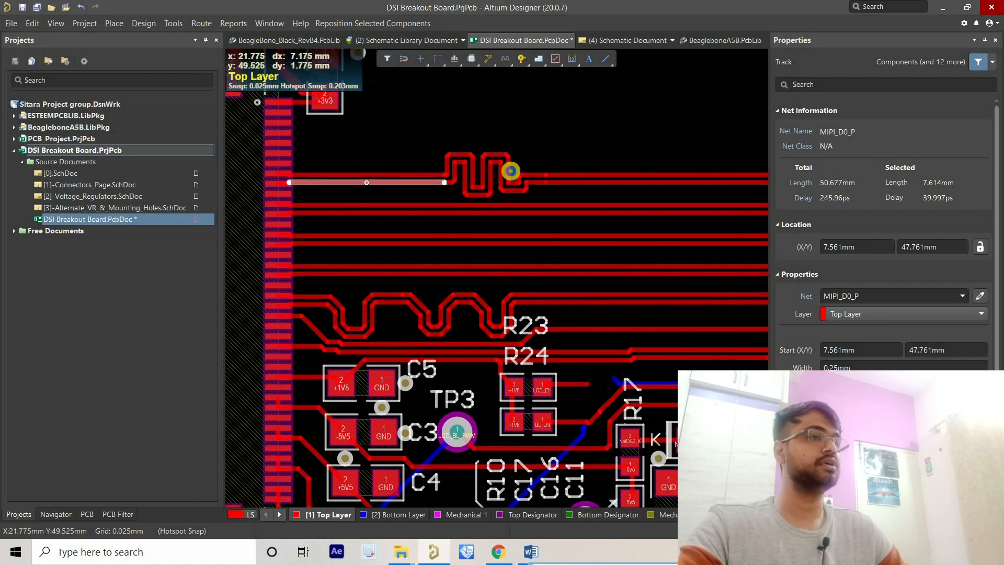
pyautogui.click(524, 180)
# Step: Start Interactive Diff Pair Length Tuning with the Rounded pattern style
pyautogui.keyDown('ctrl'); pyautogui.scroll(5, 516, 179); pyautogui.keyUp('ctrl')
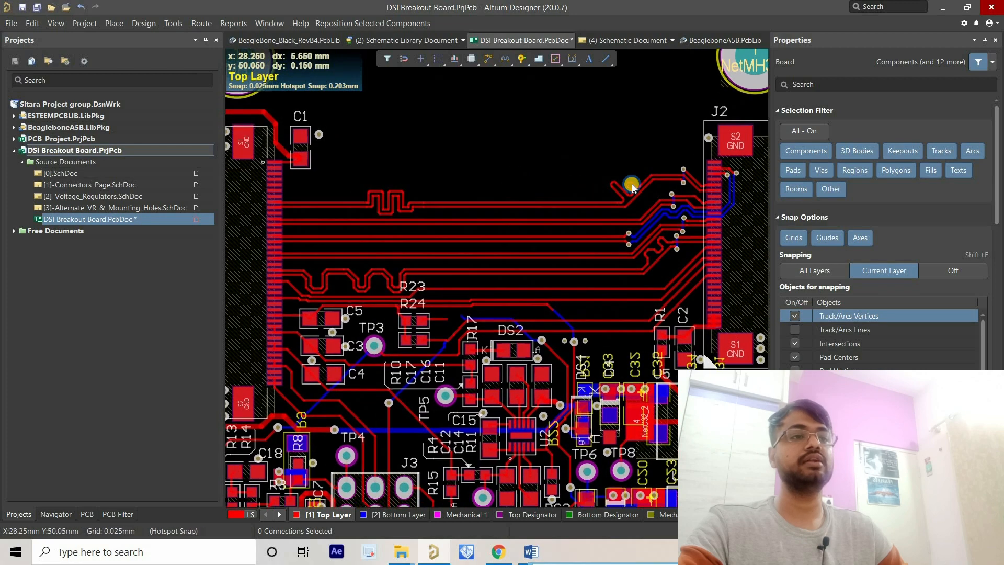
pyautogui.keyDown('ctrl'); pyautogui.scroll(-4, 663, 180); pyautogui.keyUp('ctrl')
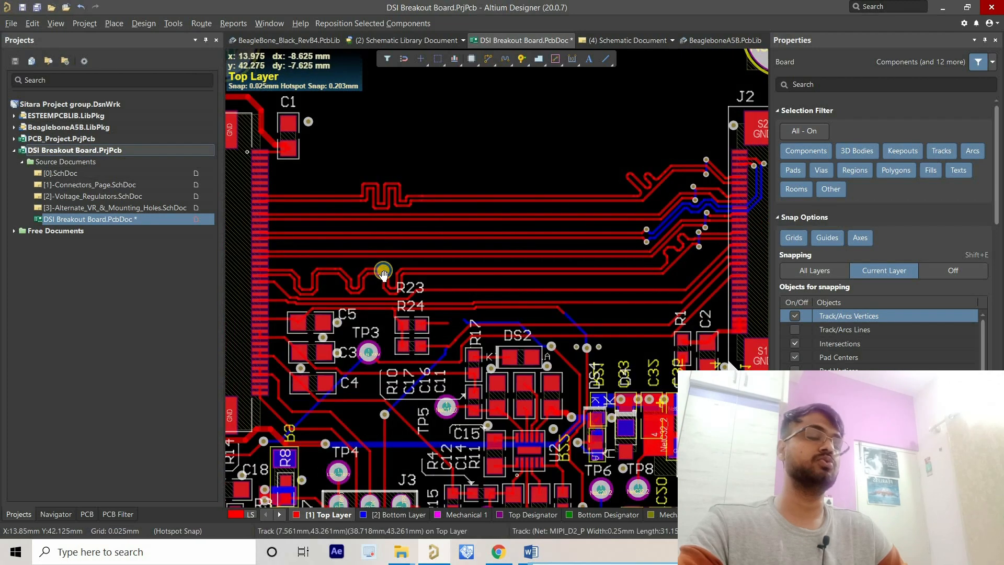
pyautogui.keyDown('ctrl'); pyautogui.scroll(3, 469, 191); pyautogui.keyUp('ctrl')
pyautogui.keyDown('ctrl'); pyautogui.scroll(2, 506, 202); pyautogui.keyUp('ctrl')
pyautogui.keyDown('ctrl'); pyautogui.scroll(-2, 424, 234); pyautogui.keyUp('ctrl')
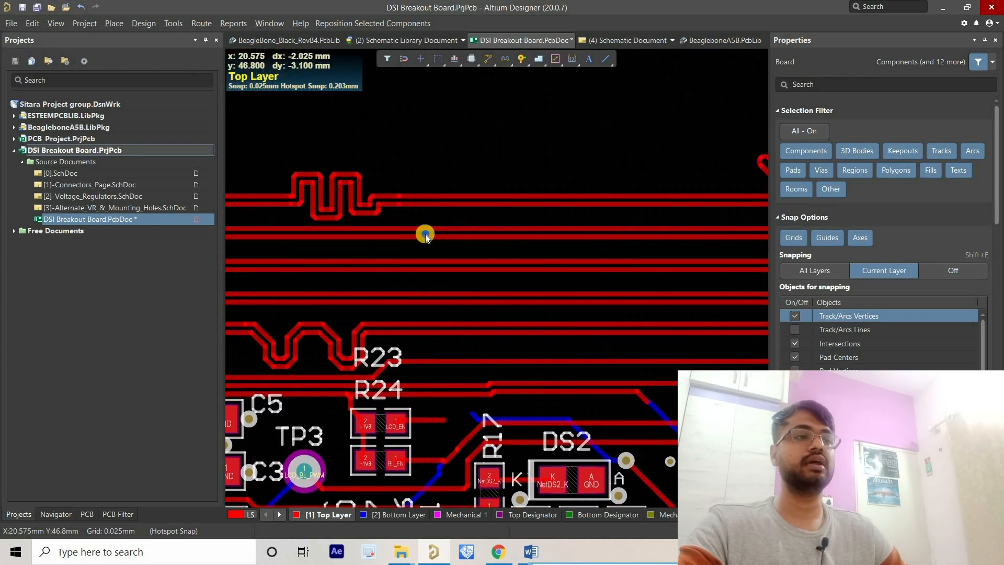
pyautogui.click(503, 62)
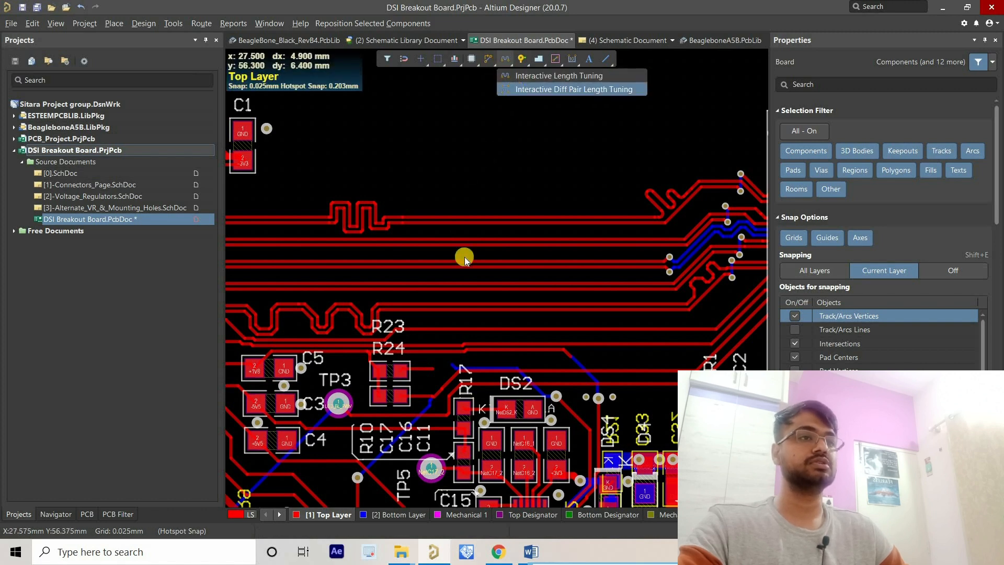
pyautogui.moveTo(440, 232); pyautogui.dragTo(424, 214, button='right')
pyautogui.keyDown('ctrl'); pyautogui.scroll(2, 469, 222); pyautogui.keyUp('ctrl')
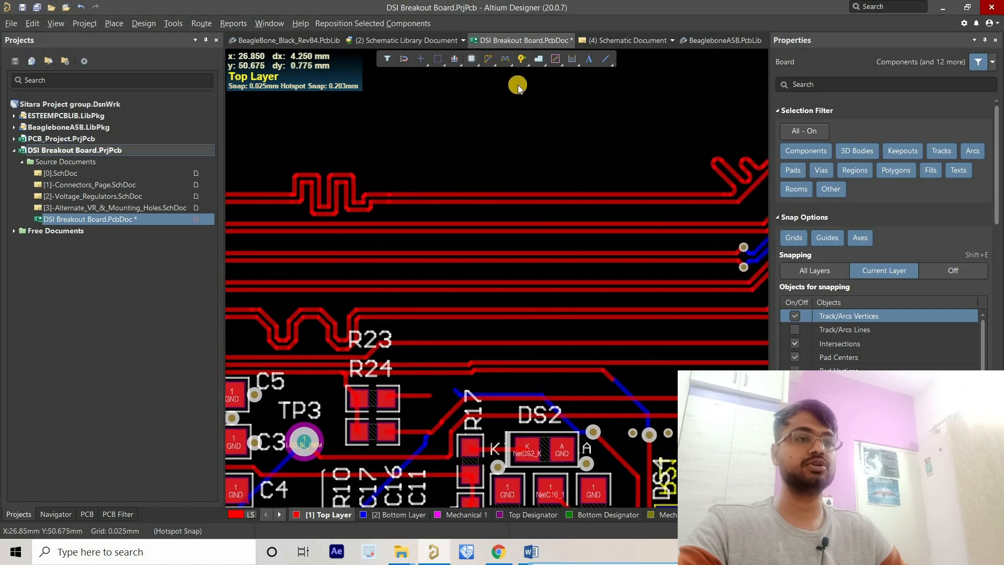
pyautogui.rightClick(505, 61)
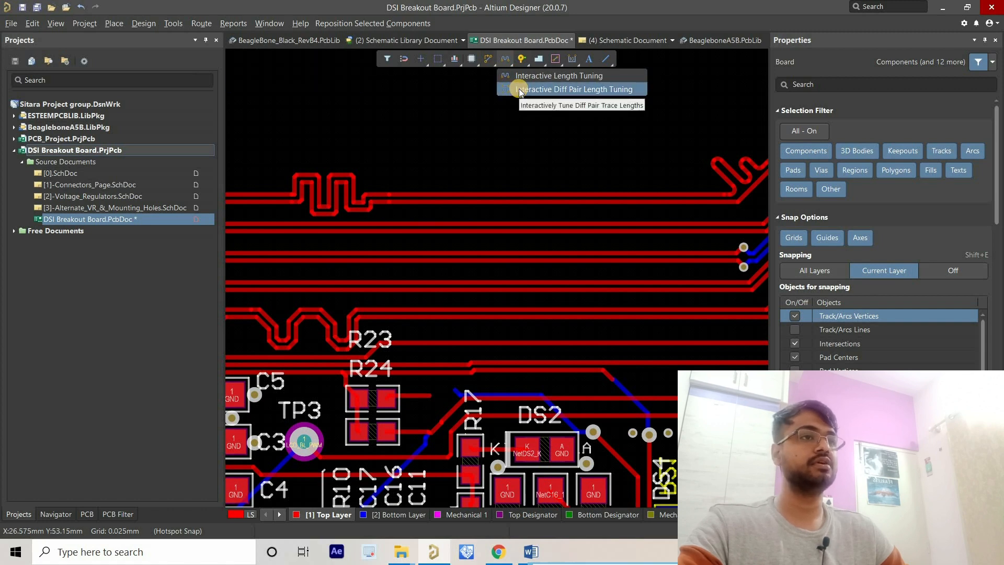
pyautogui.rightClick(505, 59)
pyautogui.rightClick(504, 58)
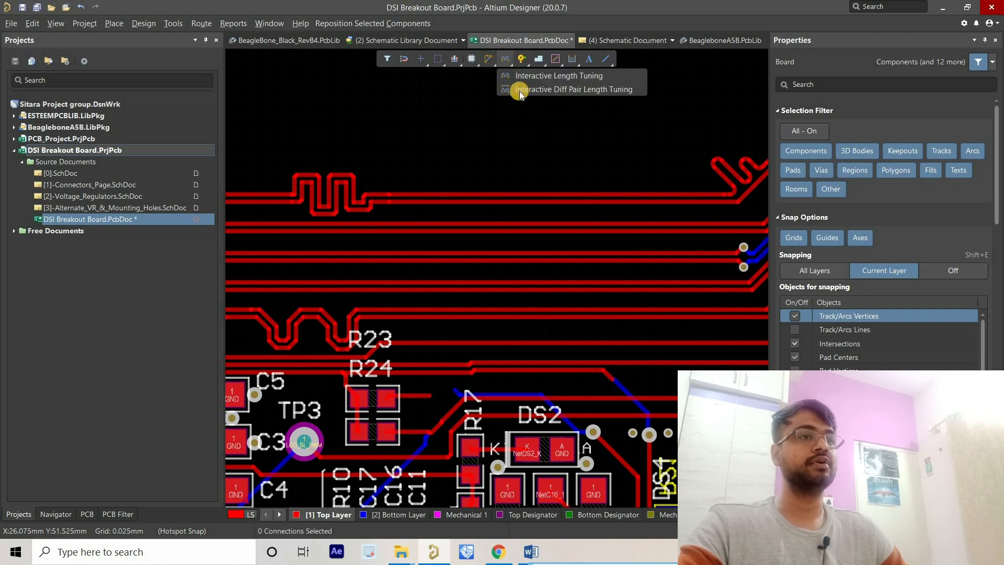
pyautogui.click(528, 89)
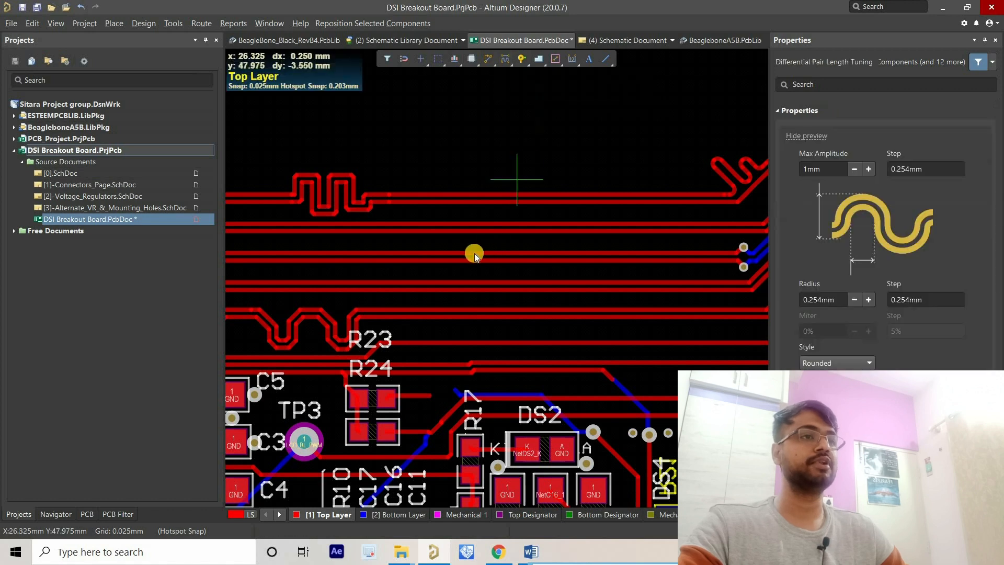
# Step: Begin tuning the MIPI_D1 pair just past the MIPI_D0 accordion, with a 51 mm manual target and 0.8 mm max amplitude
pyautogui.keyDown('ctrl'); pyautogui.scroll(3, 475, 252); pyautogui.keyUp('ctrl')
pyautogui.click(346, 201)
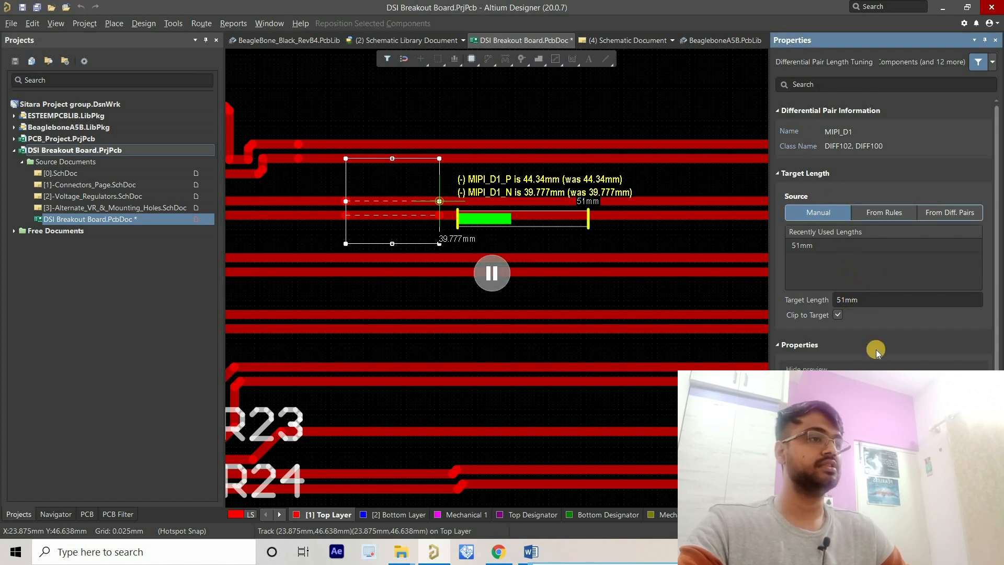
pyautogui.scroll(-3, 883, 313)
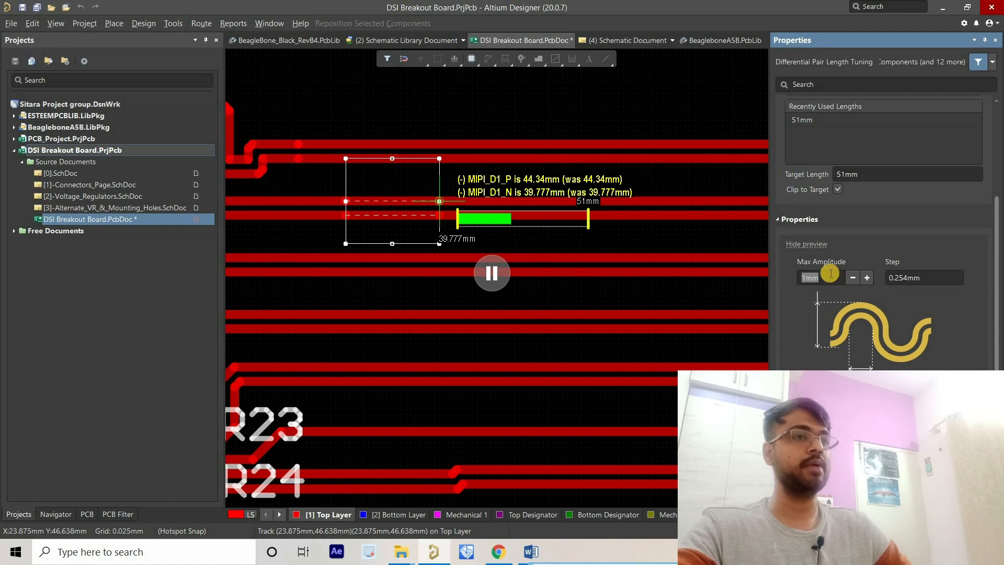
pyautogui.write('0.8')
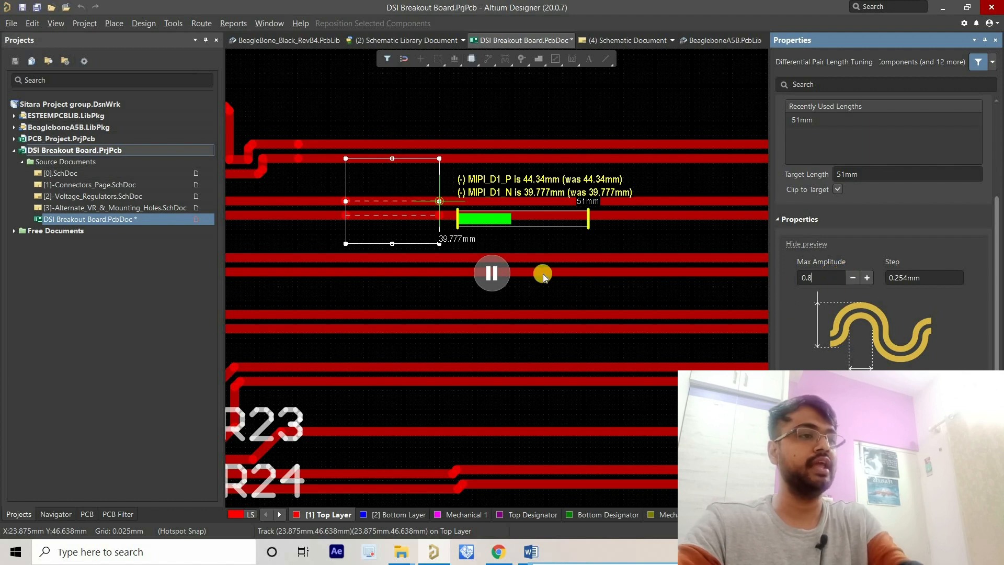
pyautogui.click(459, 208)
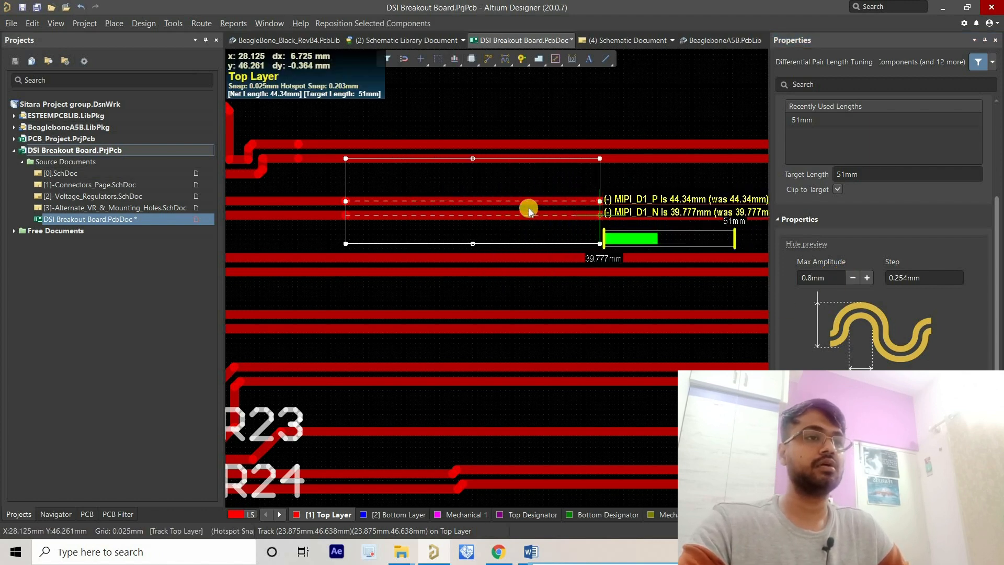
# Step: Set the max amplitude of the MIPI_D1 tuning pattern to 0.7 mm
pyautogui.press('Tab')
pyautogui.click(834, 287)
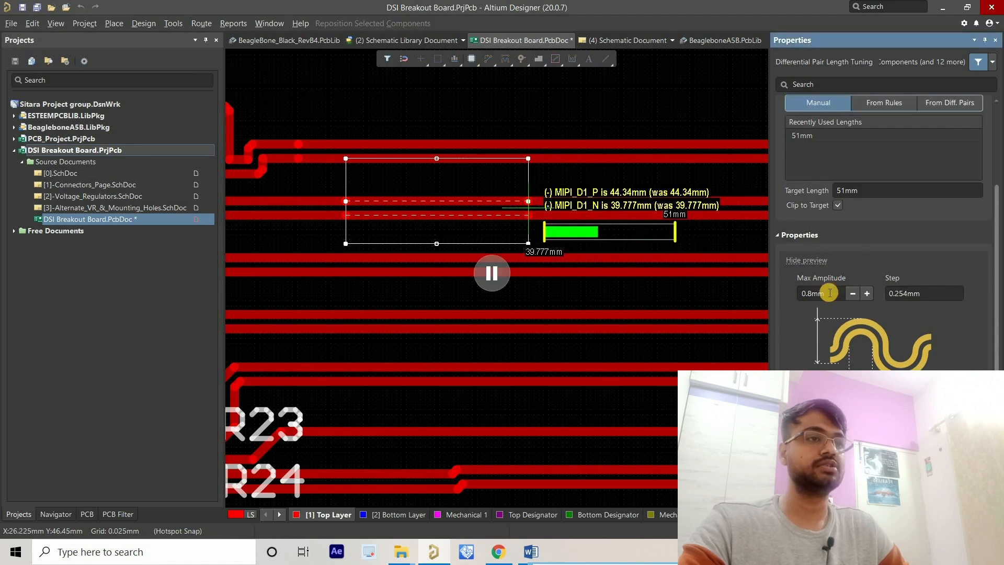
pyautogui.doubleClick(829, 293)
pyautogui.write('0')
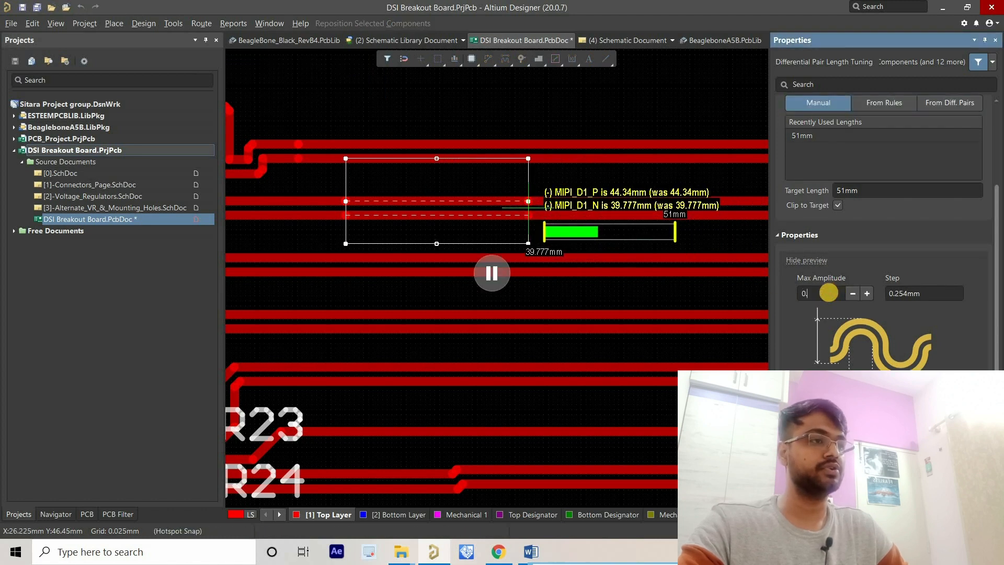
pyautogui.write('.7')
pyautogui.click(528, 206)
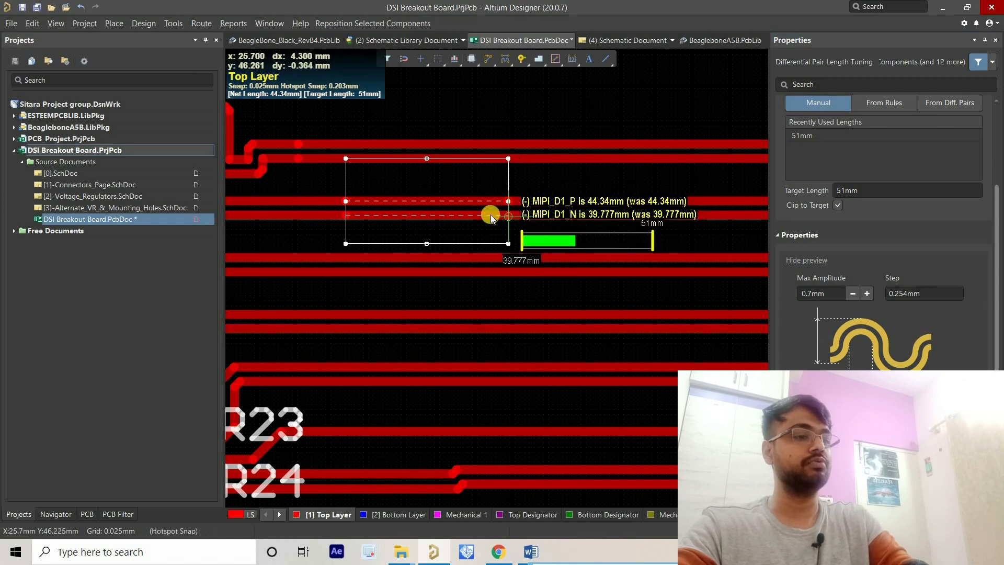
# Step: Place the MIPI_D1 tuning region along the straight pair and enlarge its frame on both sides of the tracks
pyautogui.click(549, 205)
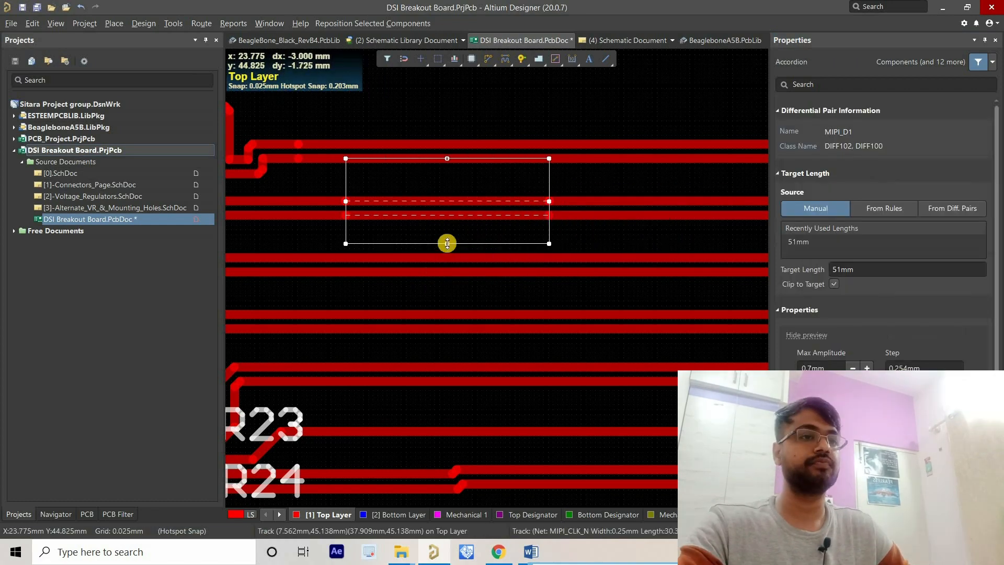
pyautogui.moveTo(447, 243); pyautogui.dragTo(447, 258)
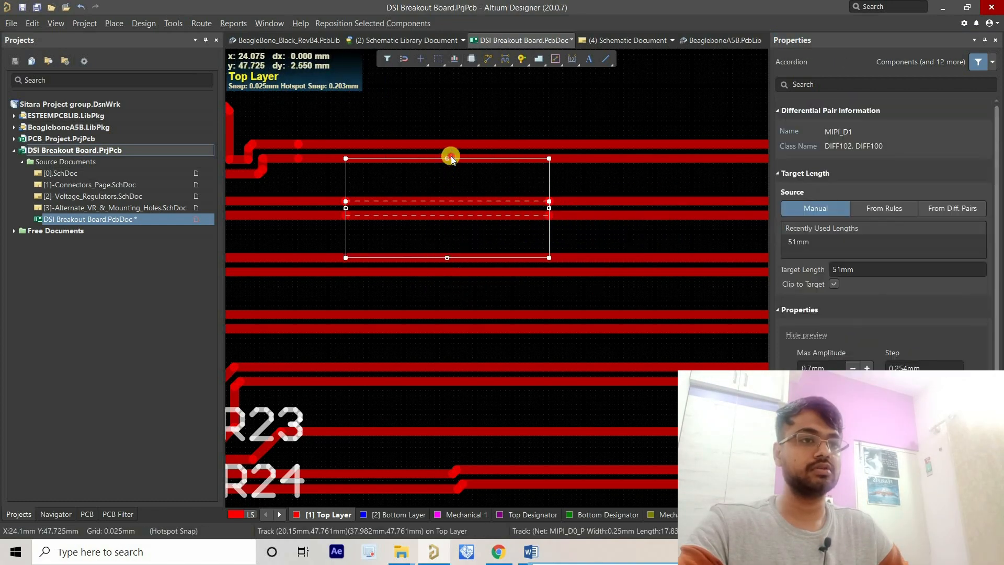
pyautogui.click(448, 158)
pyautogui.click(447, 158)
pyautogui.moveTo(447, 158)
pyautogui.mouseDown()
pyautogui.moveTo(446, 144)
pyautogui.moveTo(447, 155)
pyautogui.mouseUp()
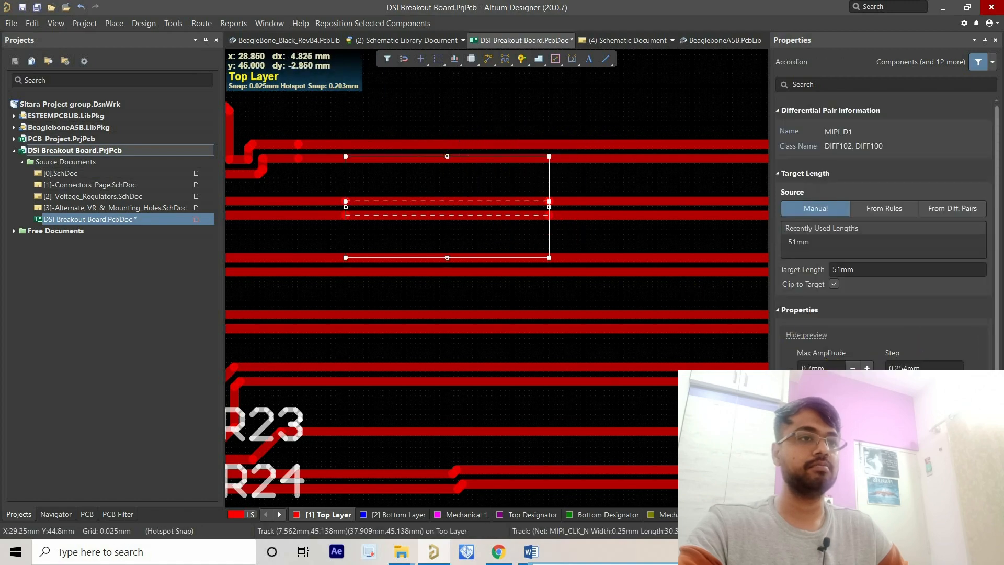
# Step: Change the MIPI_D1 accordion to a mitered pattern and stretch its frame farther along the pair toward J2
pyautogui.scroll(-3, 883, 285)
pyautogui.click(821, 276)
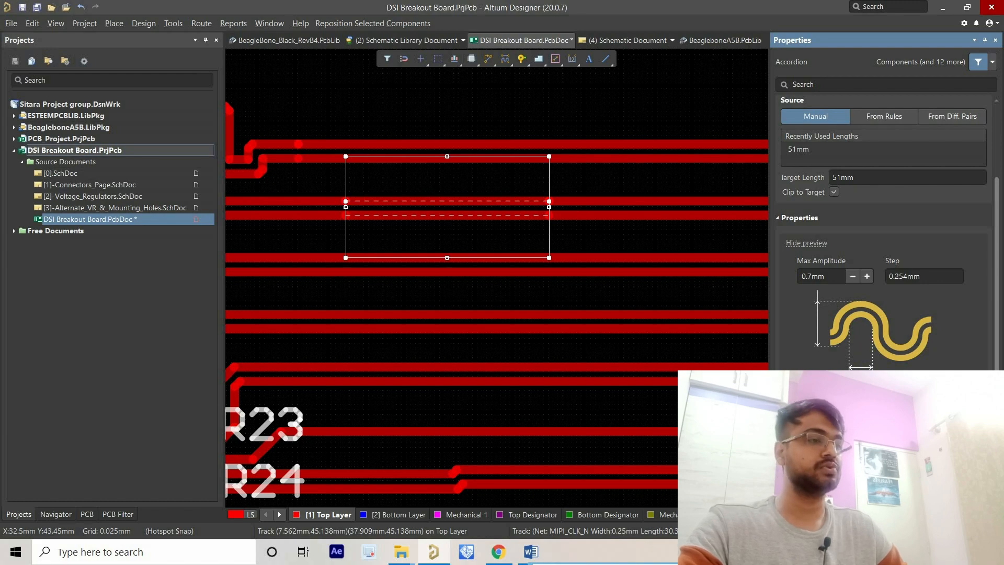
pyautogui.keyDown('ctrl'); pyautogui.scroll(-3, 526, 222); pyautogui.keyUp('ctrl')
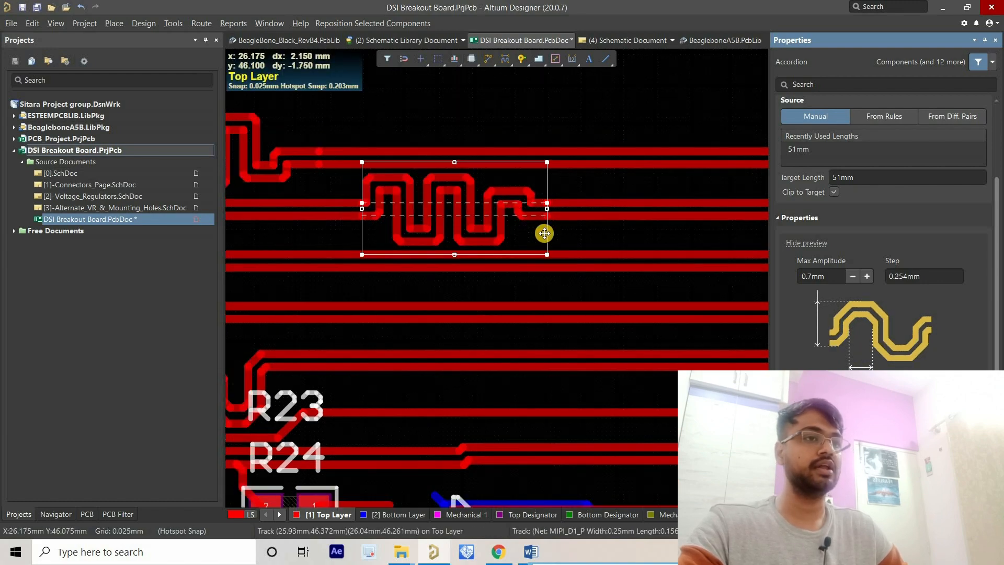
pyautogui.keyDown('ctrl'); pyautogui.scroll(-1, 555, 226); pyautogui.keyUp('ctrl')
pyautogui.moveTo(545, 213); pyautogui.dragTo(570, 214)
# Step: Check the total lengths and delays of MIPI_D1_P and MIPI_D1_N on their straight segments past the accordion
pyautogui.click(578, 228)
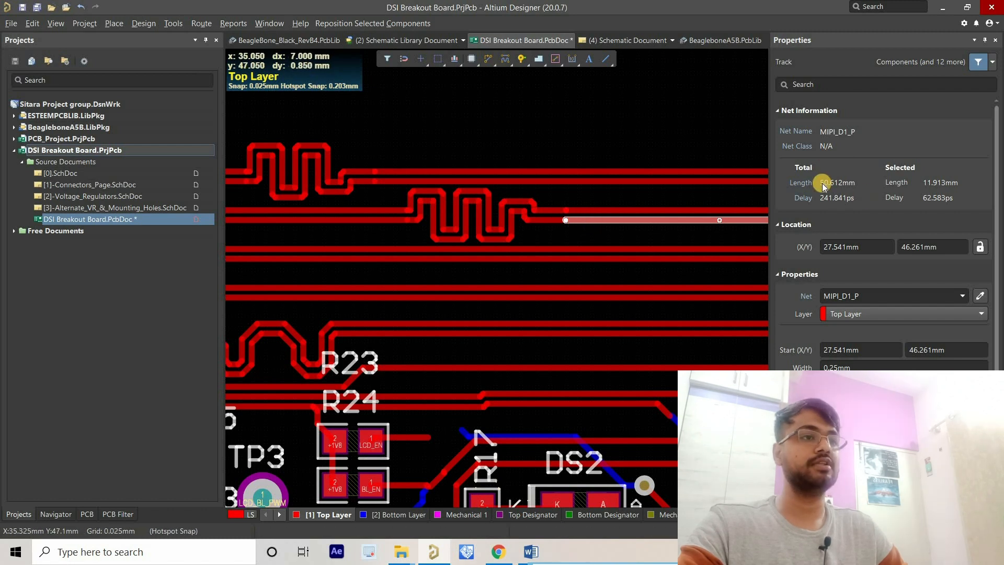
pyautogui.click(623, 209)
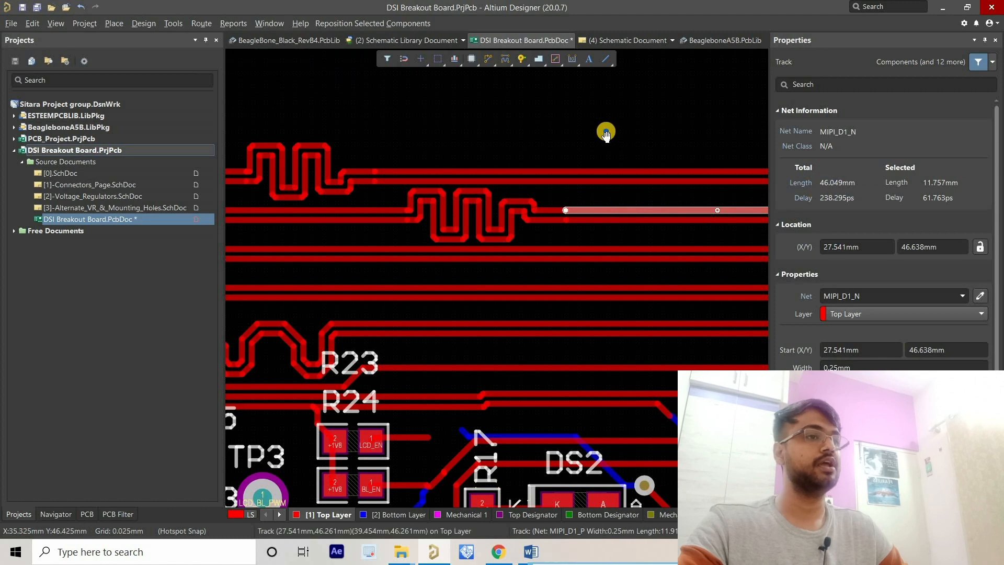
pyautogui.moveTo(610, 129); pyautogui.dragTo(435, 171, button='right')
pyautogui.click(564, 154)
# Step: Tune MIPI_D1_N alone with a rounded accordion on its straight run before the J2 fan-out, using a 51 mm manual target and 0.7 mm max amplitude
pyautogui.moveTo(561, 156); pyautogui.dragTo(423, 189, button='right')
pyautogui.click(500, 59)
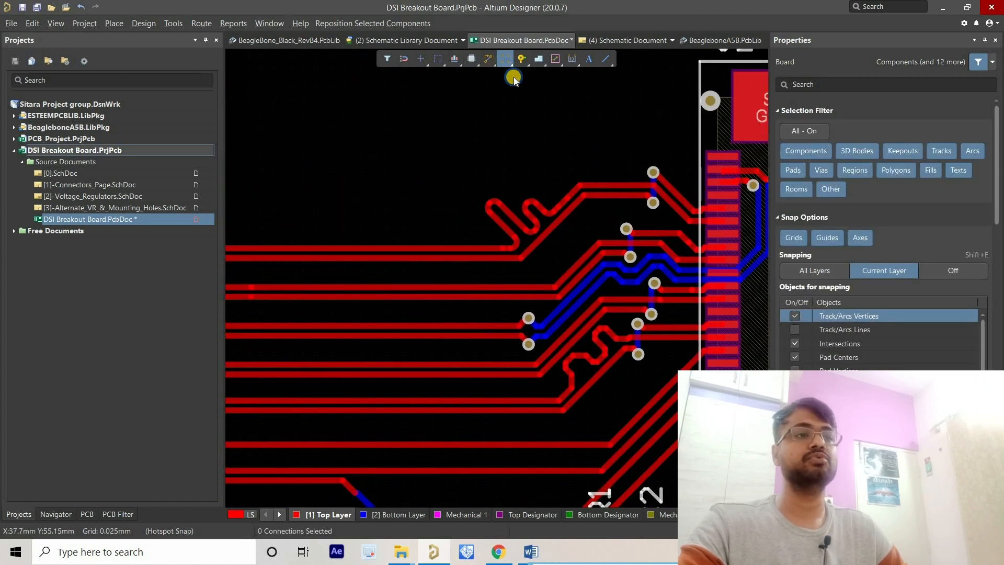
pyautogui.click(538, 75)
pyautogui.keyDown('ctrl'); pyautogui.scroll(2, 563, 287); pyautogui.keyUp('ctrl')
pyautogui.keyDown('ctrl'); pyautogui.scroll(-1, 587, 251); pyautogui.keyUp('ctrl')
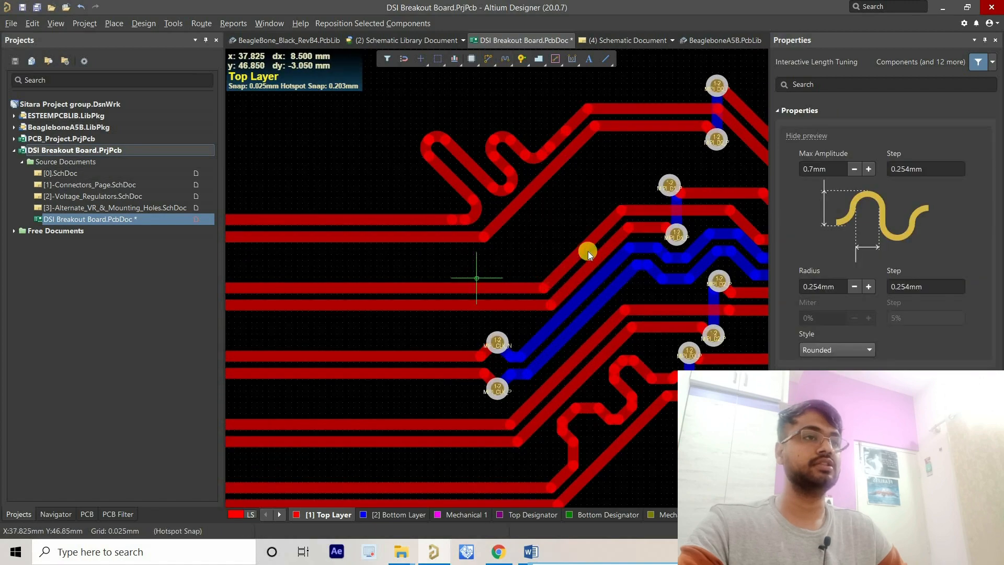
pyautogui.keyDown('ctrl'); pyautogui.scroll(-1, 561, 251); pyautogui.keyUp('ctrl')
pyautogui.keyDown('ctrl'); pyautogui.scroll(1, 587, 249); pyautogui.keyUp('ctrl')
pyautogui.keyDown('ctrl'); pyautogui.scroll(1, 587, 251); pyautogui.keyUp('ctrl')
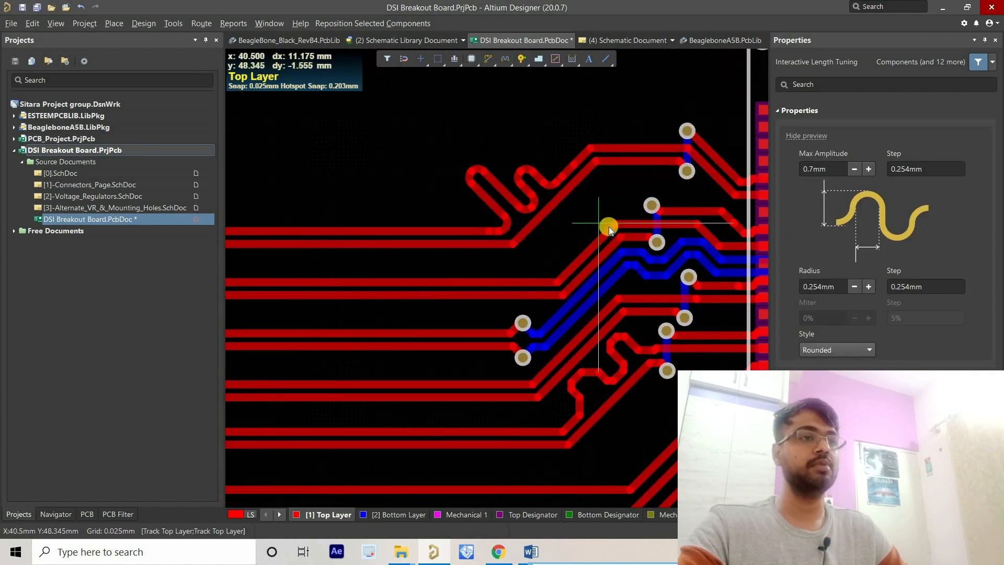
pyautogui.keyDown('ctrl'); pyautogui.scroll(-1, 607, 272); pyautogui.keyUp('ctrl')
pyautogui.keyDown('ctrl'); pyautogui.scroll(1, 408, 281); pyautogui.keyUp('ctrl')
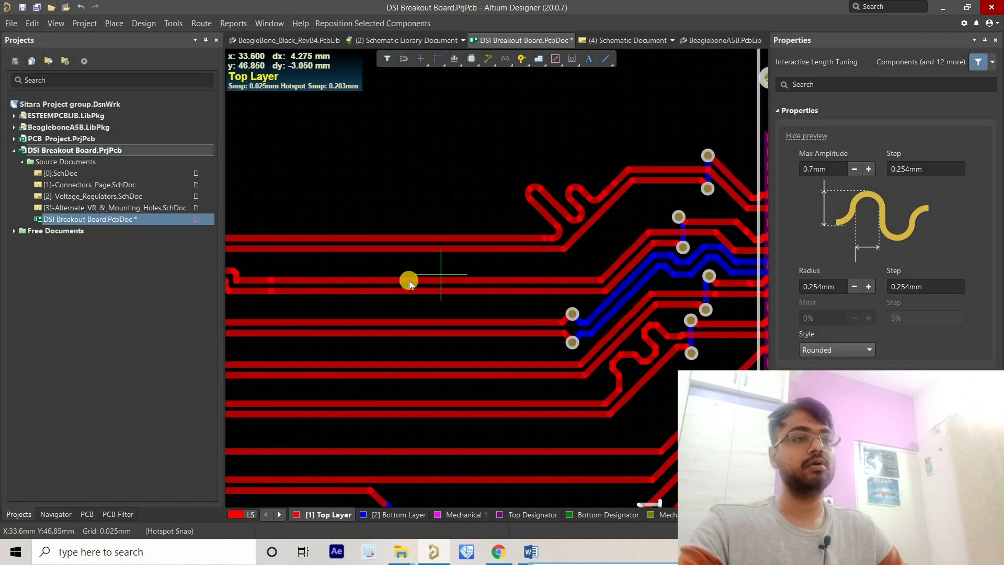
pyautogui.click(396, 280)
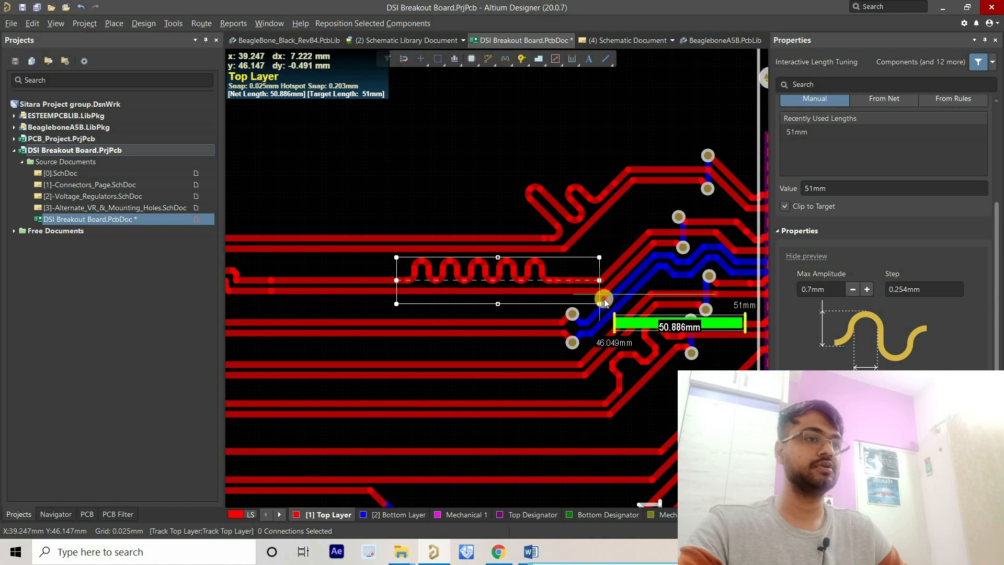
pyautogui.click(580, 259)
pyautogui.rightClick(580, 259)
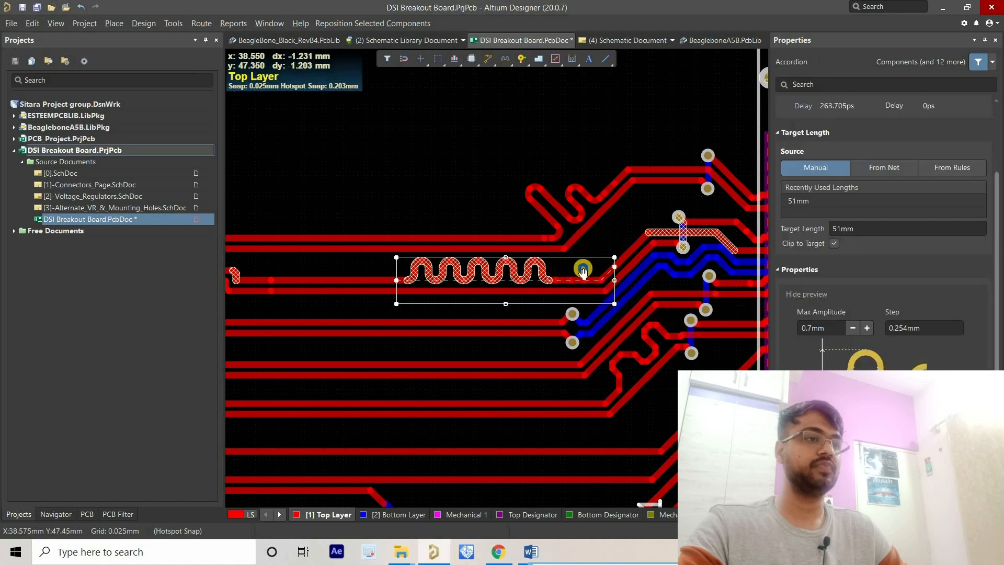
# Step: Inspect the highlighted MIPI_D1_N segments and vias near J2, and clear the selection
pyautogui.moveTo(604, 260); pyautogui.dragTo(654, 243, button='right')
pyautogui.moveTo(738, 215); pyautogui.dragTo(524, 237, button='right')
pyautogui.keyDown('ctrl'); pyautogui.scroll(4, 565, 248); pyautogui.keyUp('ctrl')
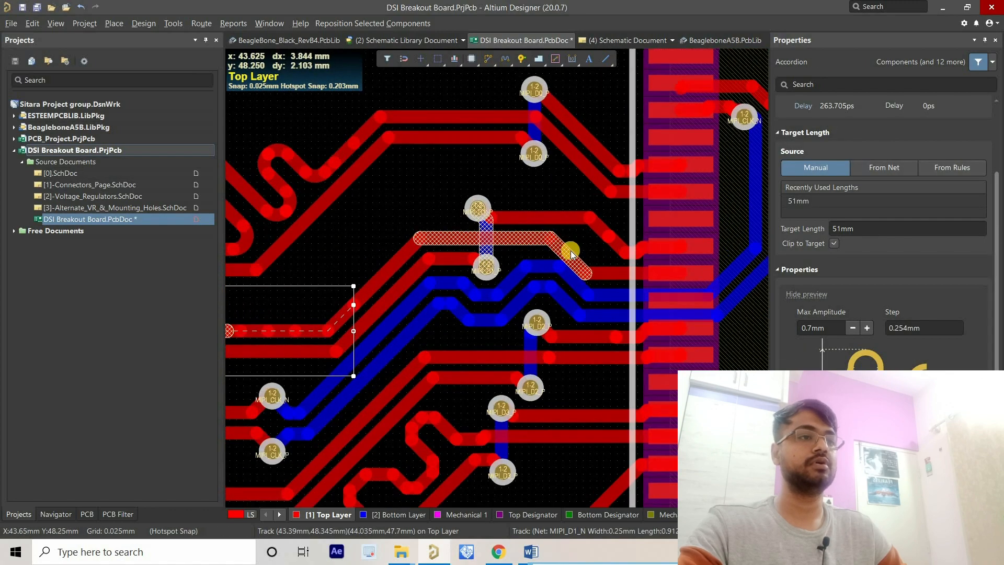
pyautogui.moveTo(597, 253); pyautogui.dragTo(612, 237)
pyautogui.keyDown('ctrl'); pyautogui.scroll(-2, 571, 241); pyautogui.keyUp('ctrl')
pyautogui.keyDown('ctrl'); pyautogui.scroll(-5, 579, 234); pyautogui.keyUp('ctrl')
pyautogui.click(422, 228)
# Step: Review the tuned MIPI_D0 and MIPI_D1 accordions and the remaining straight pairs between J1 and J2
pyautogui.moveTo(419, 226); pyautogui.dragTo(586, 251, button='right')
pyautogui.keyDown('ctrl'); pyautogui.scroll(-3, 523, 236); pyautogui.keyUp('ctrl')
pyautogui.keyDown('ctrl'); pyautogui.scroll(2, 560, 265); pyautogui.keyUp('ctrl')
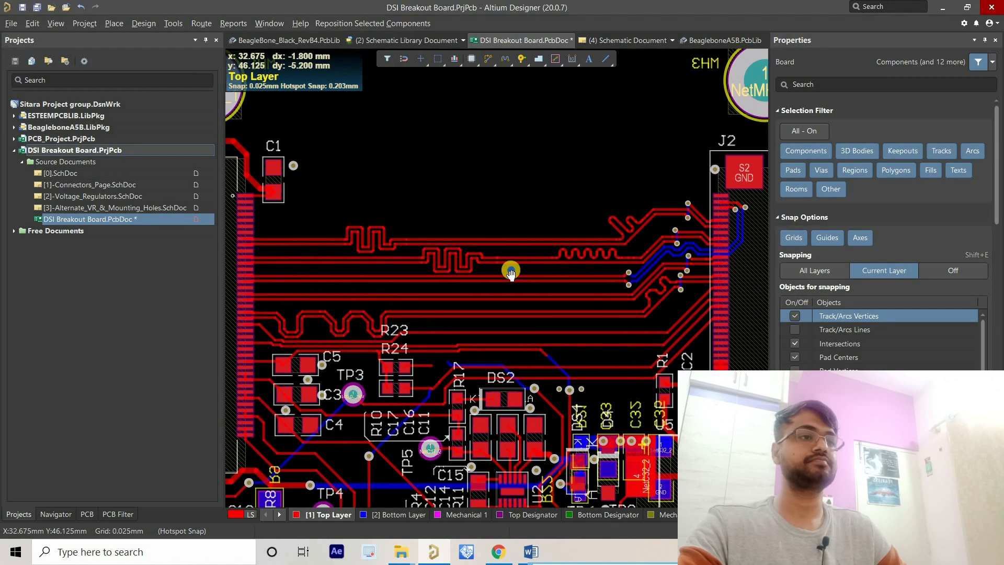
pyautogui.moveTo(487, 279); pyautogui.dragTo(525, 261, button='right')
pyautogui.moveTo(460, 294); pyautogui.dragTo(448, 299, button='right')
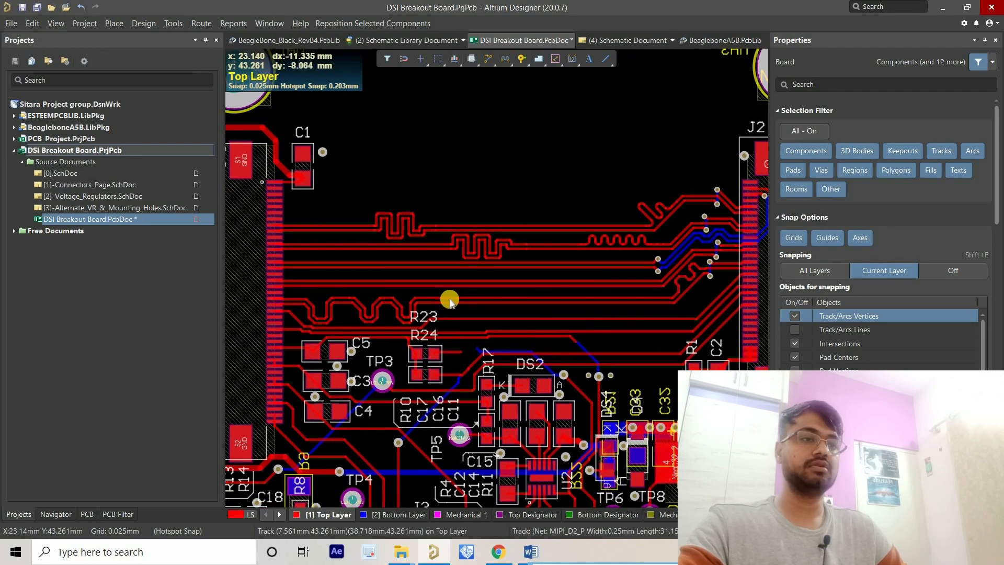
pyautogui.keyDown('ctrl'); pyautogui.scroll(-2, 418, 277); pyautogui.keyUp('ctrl')
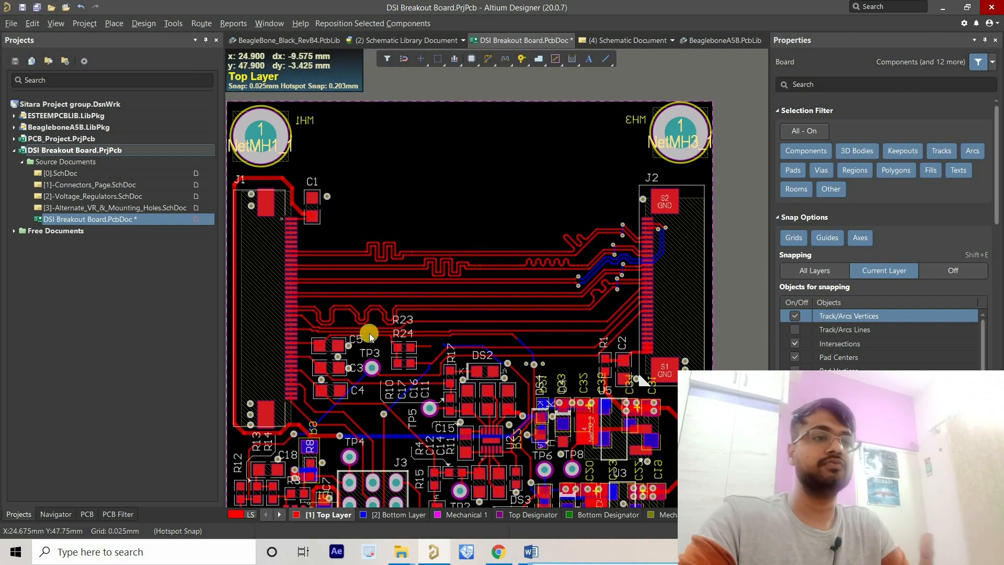
pyautogui.keyDown('ctrl'); pyautogui.scroll(2, 369, 333); pyautogui.keyUp('ctrl')
pyautogui.keyDown('ctrl'); pyautogui.scroll(1, 368, 283); pyautogui.keyUp('ctrl')
pyautogui.scroll(2, 340, 187)
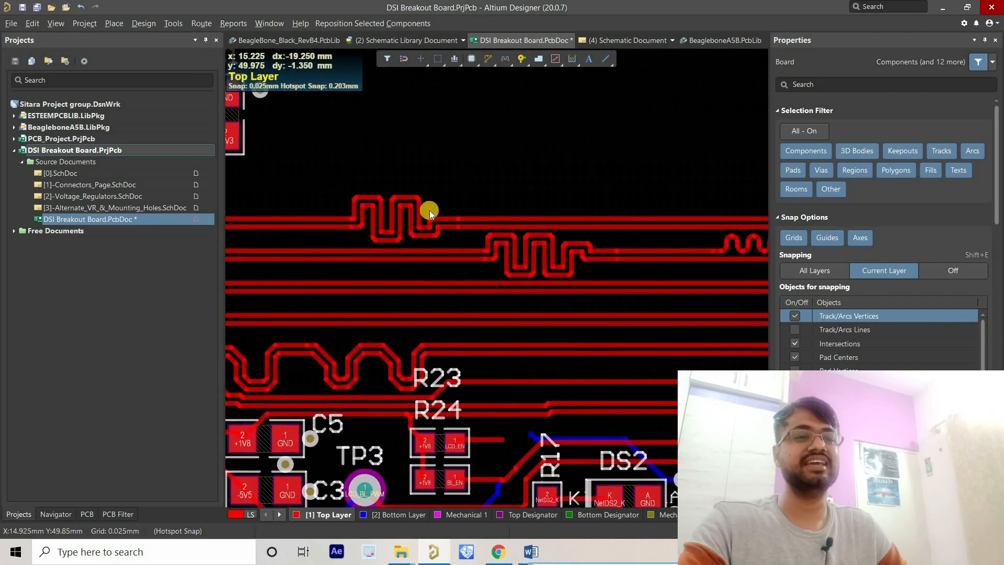
pyautogui.keyDown('ctrl'); pyautogui.scroll(-2, 428, 208); pyautogui.keyUp('ctrl')
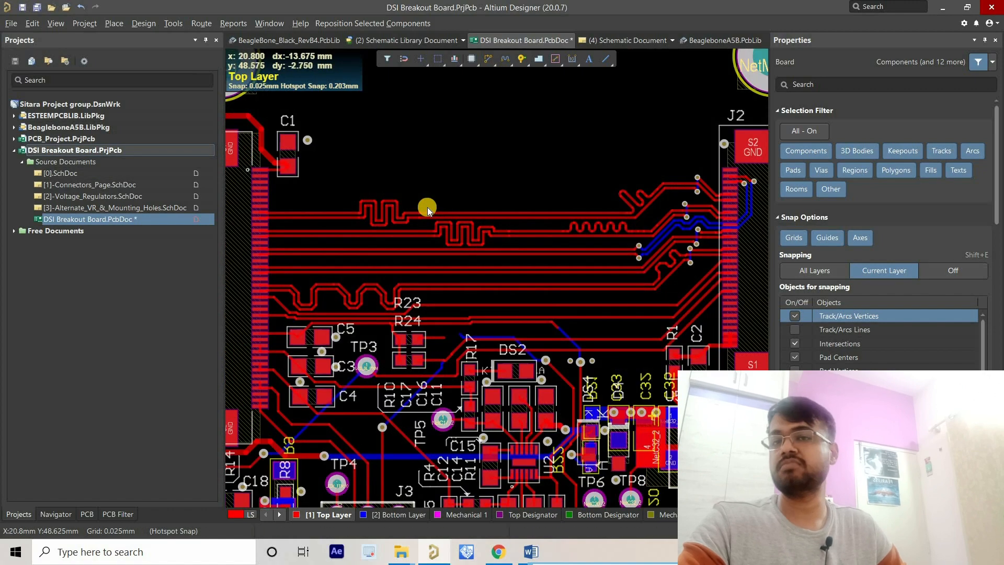